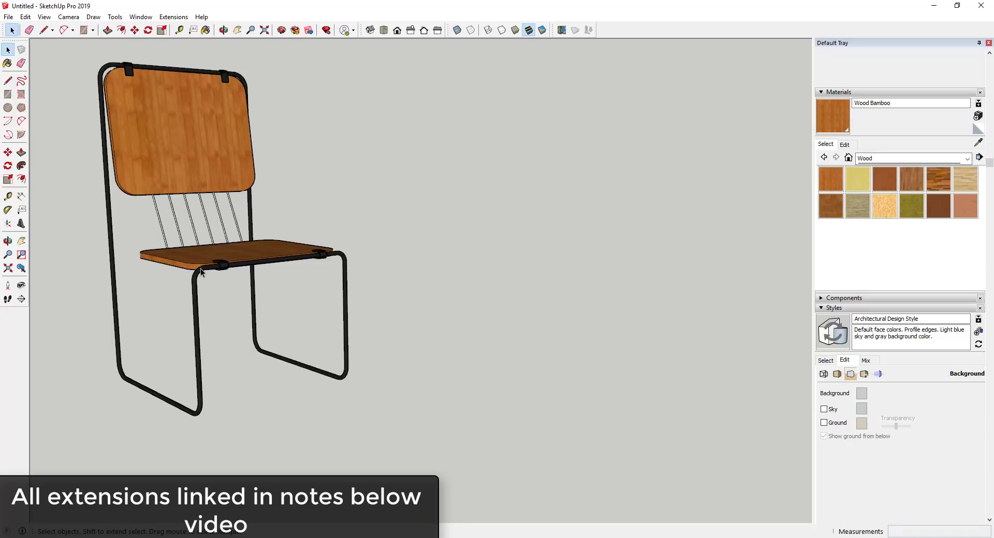
# Draw connected lines from the origin: 24" along the red axis, 1' 6" straight up, and 22" parallel to the green axis
pyautogui.click(222, 363)
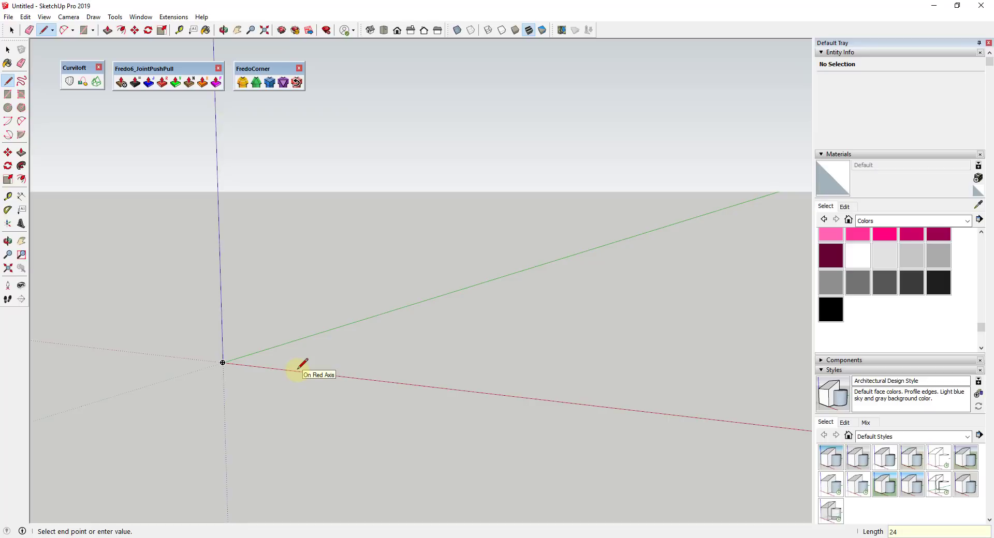
pyautogui.write('24')
pyautogui.press('Return')
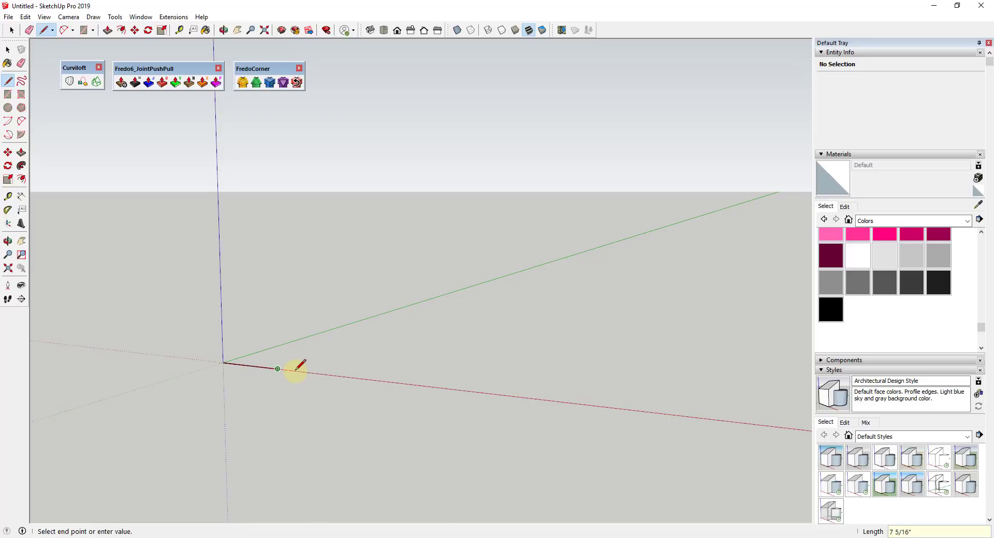
pyautogui.keyDown('shift'); pyautogui.moveTo(332, 379); pyautogui.dragTo(426, 449, button='middle'); pyautogui.keyUp('shift')
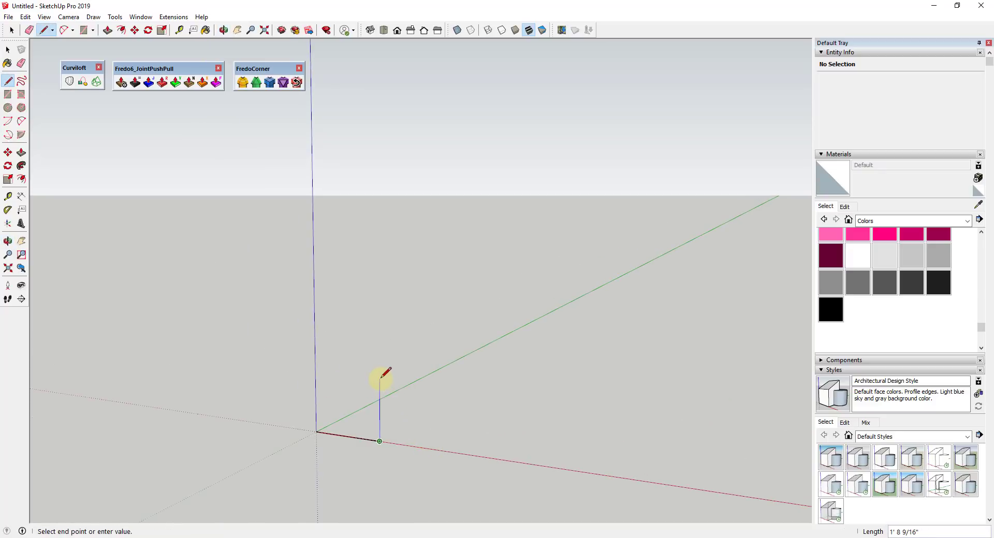
pyautogui.press('Return')
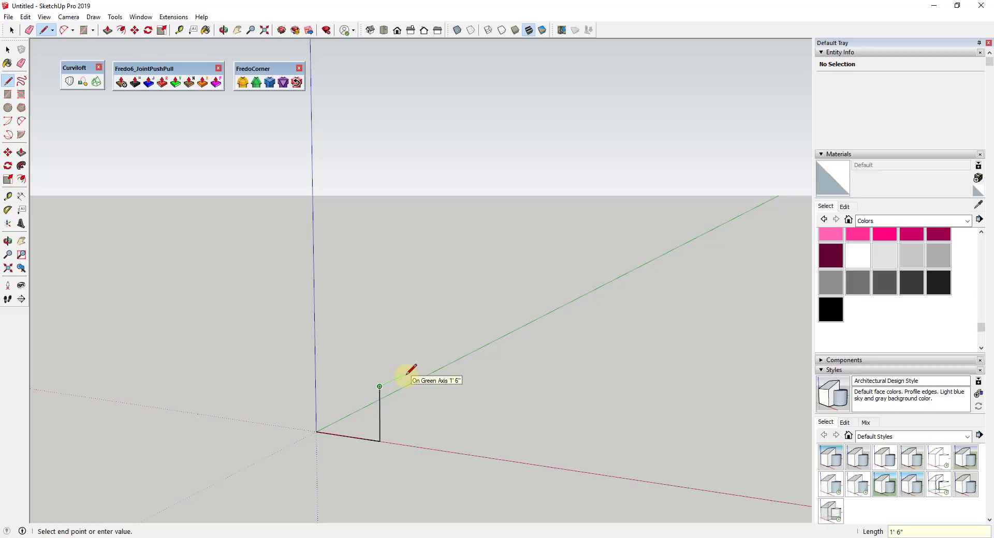
pyautogui.write('22')
pyautogui.press('Return')
pyautogui.press('space')
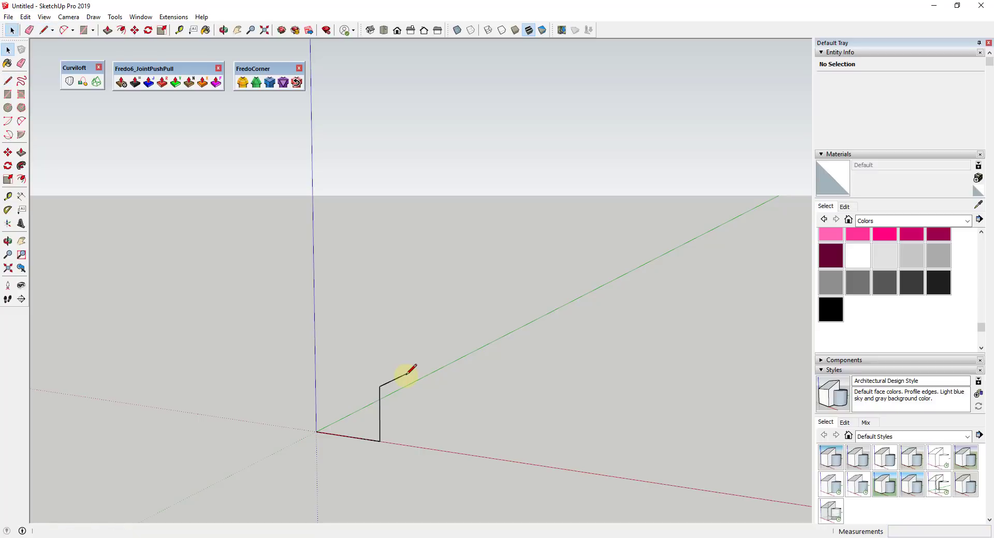
# Draw the back upright from the origin to the front upright's height, and extend it 25" further up
pyautogui.press('l')
pyautogui.click(316, 431)
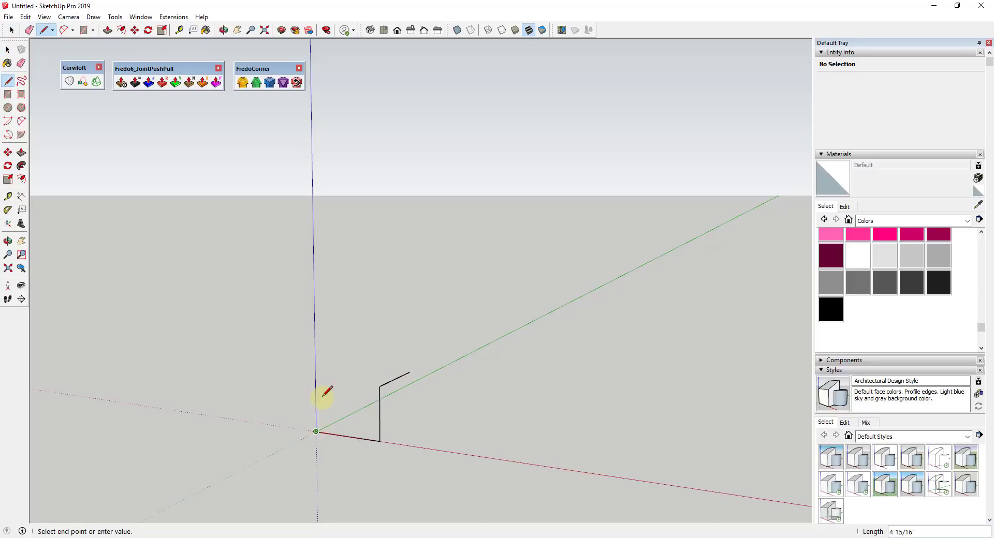
pyautogui.click(380, 387)
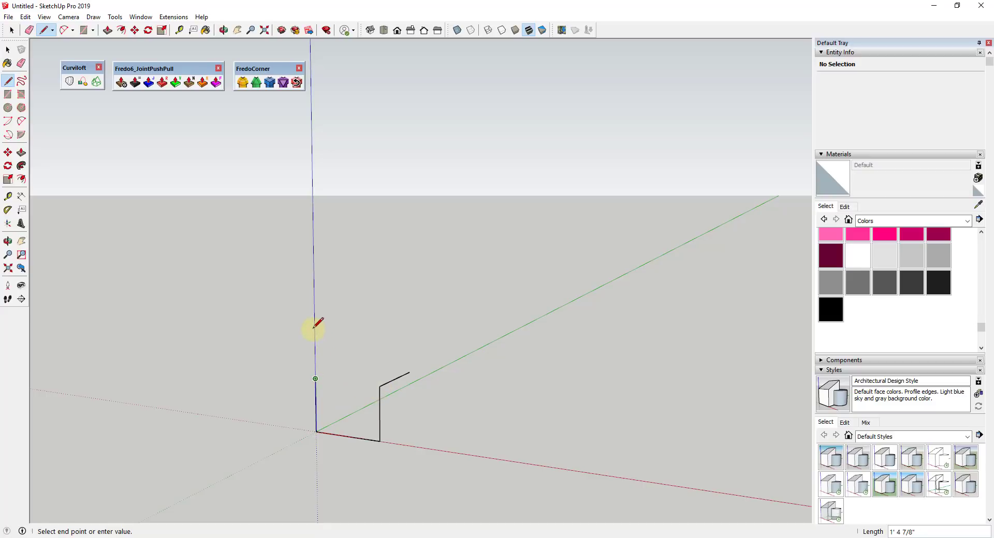
pyautogui.write('25')
pyautogui.press('Return')
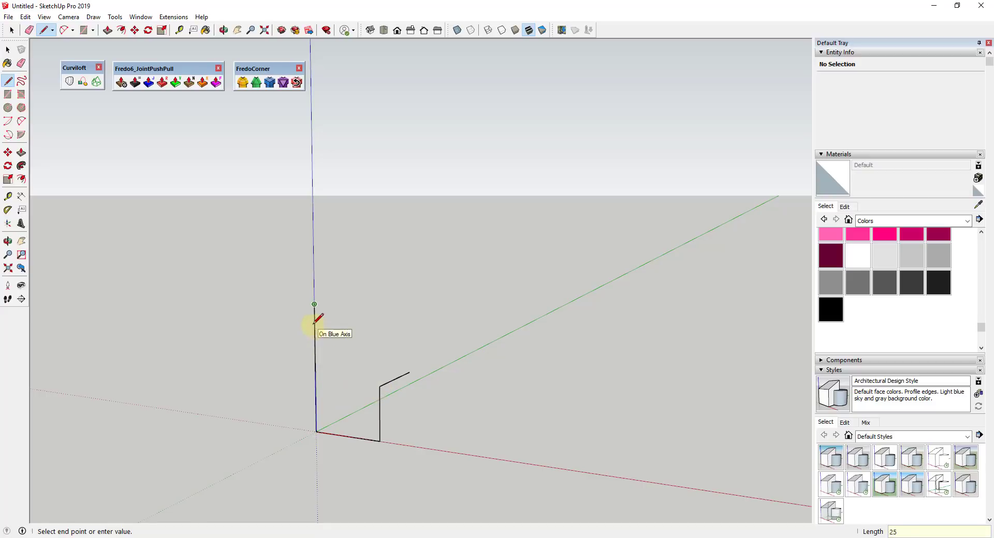
# Draw the backrest's top line parallel to the green axis, ending level with the far end of the seat line
pyautogui.moveTo(368, 295); pyautogui.dragTo(337, 293, button='middle')
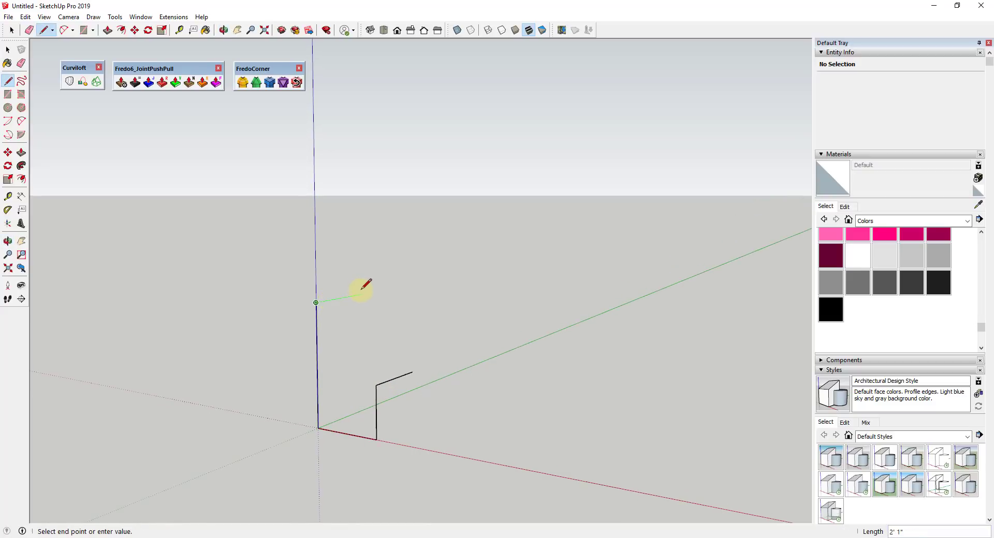
pyautogui.press('Left')
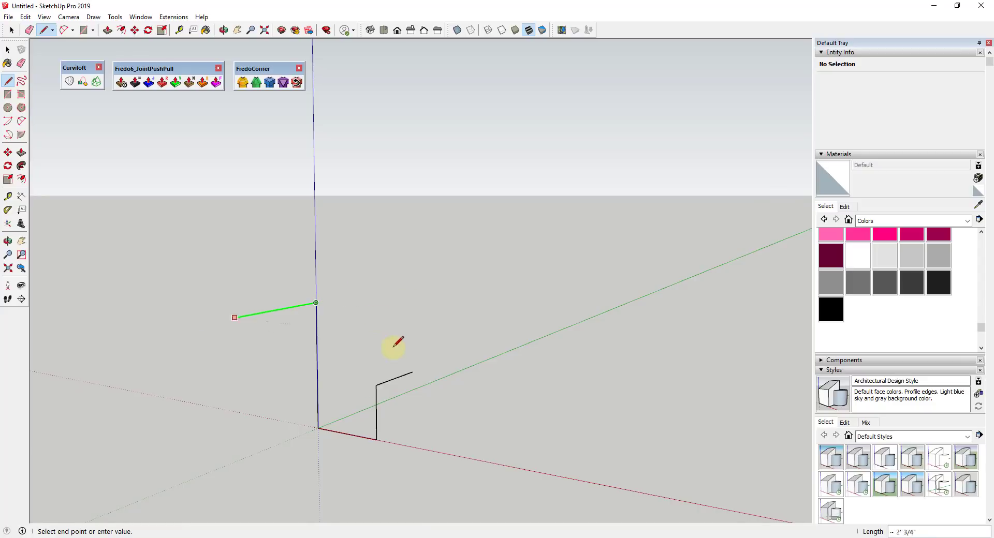
pyautogui.click(412, 371)
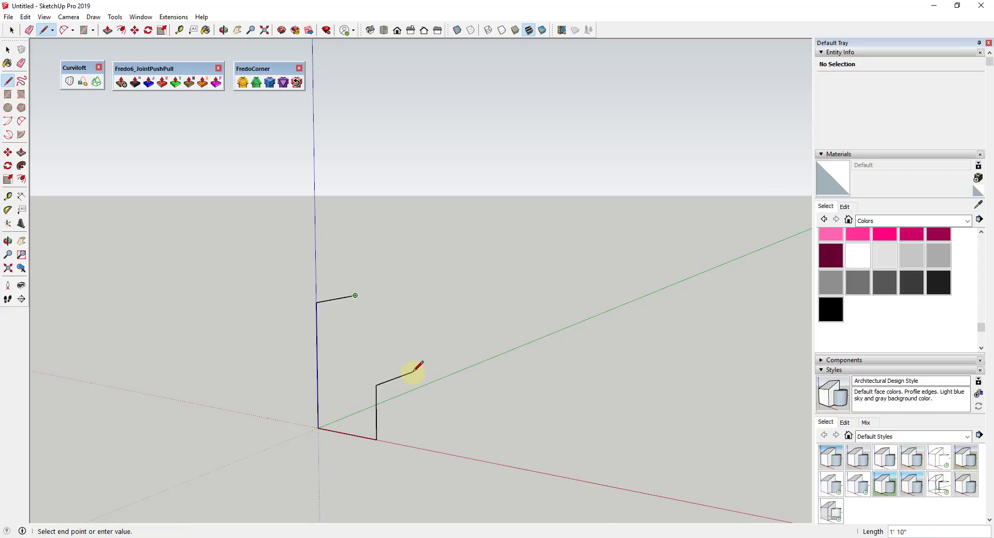
pyautogui.press('space')
# Copy the side's base and upright edges to the far ends of the seat and backrest lines, completing the chair frame outline
pyautogui.moveTo(415, 373); pyautogui.dragTo(288, 281, button='middle')
pyautogui.moveTo(288, 280); pyautogui.dragTo(381, 492)
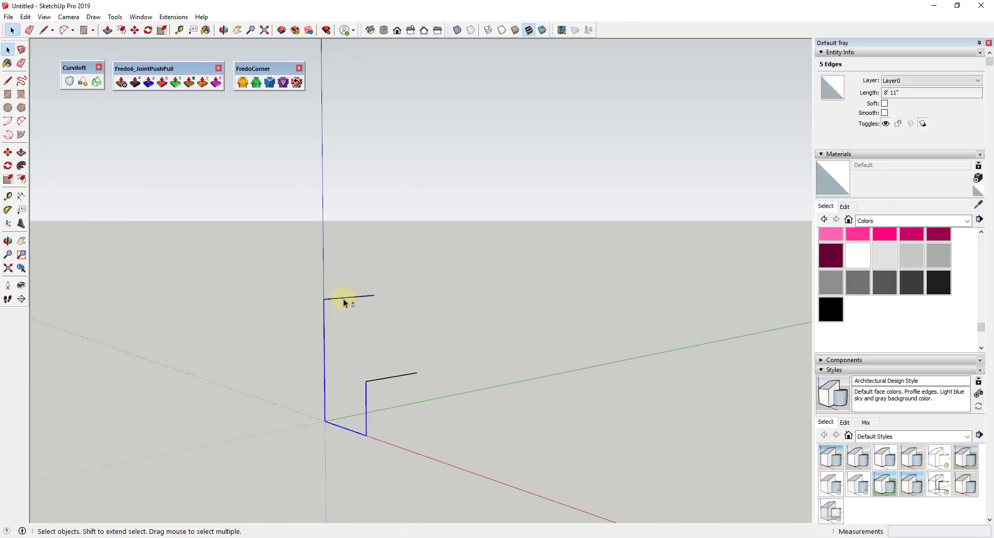
pyautogui.press('m')
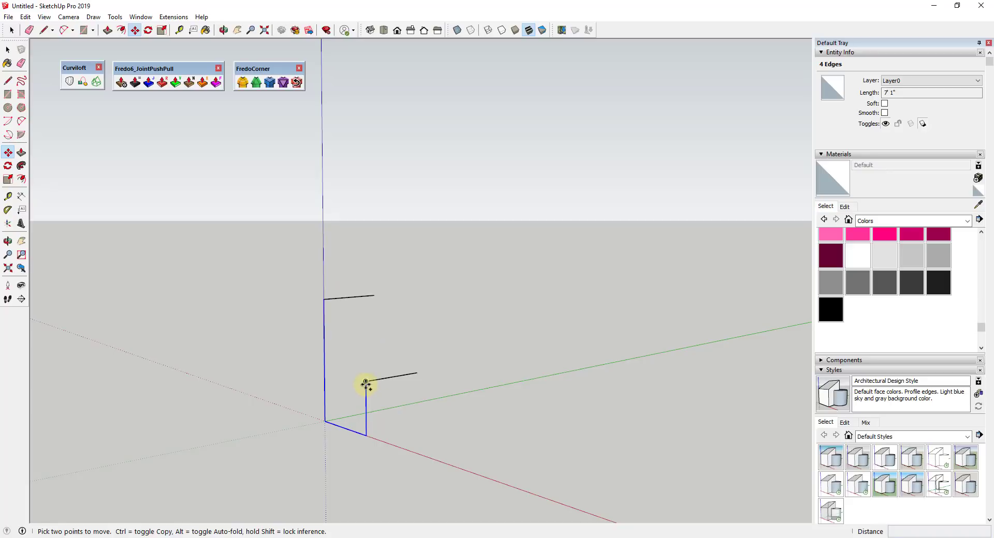
pyautogui.click(365, 383)
pyautogui.click(417, 374)
pyautogui.press('space')
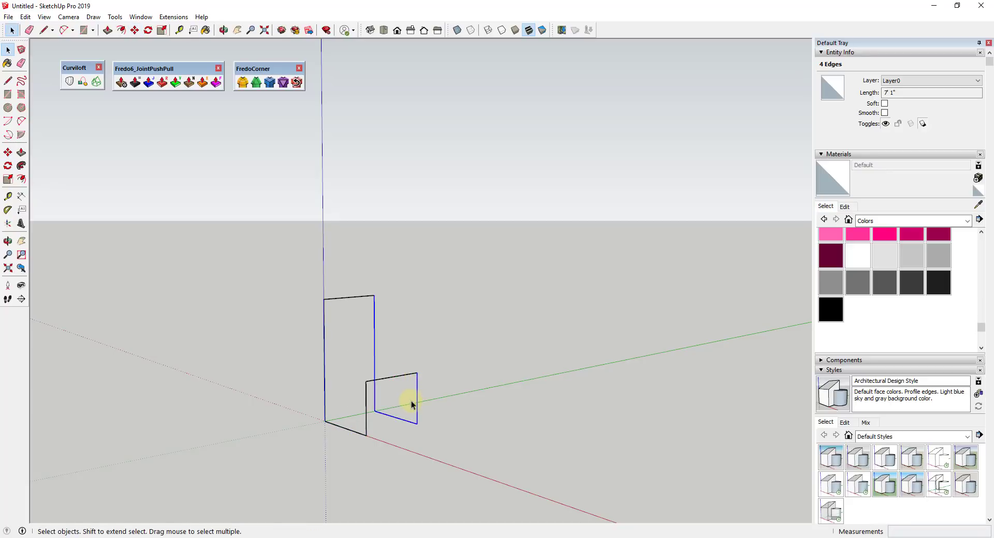
pyautogui.scroll(3, 404, 413)
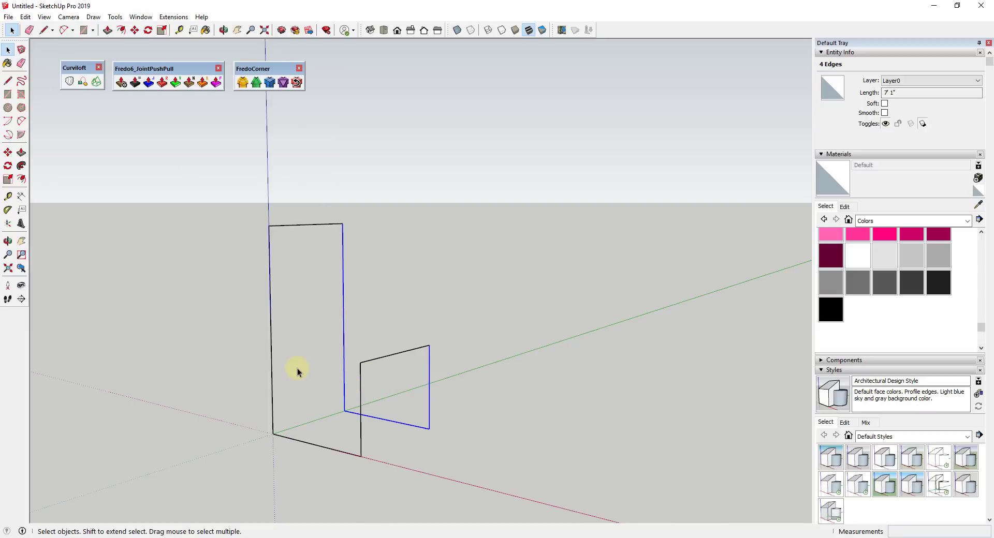
pyautogui.press('m')
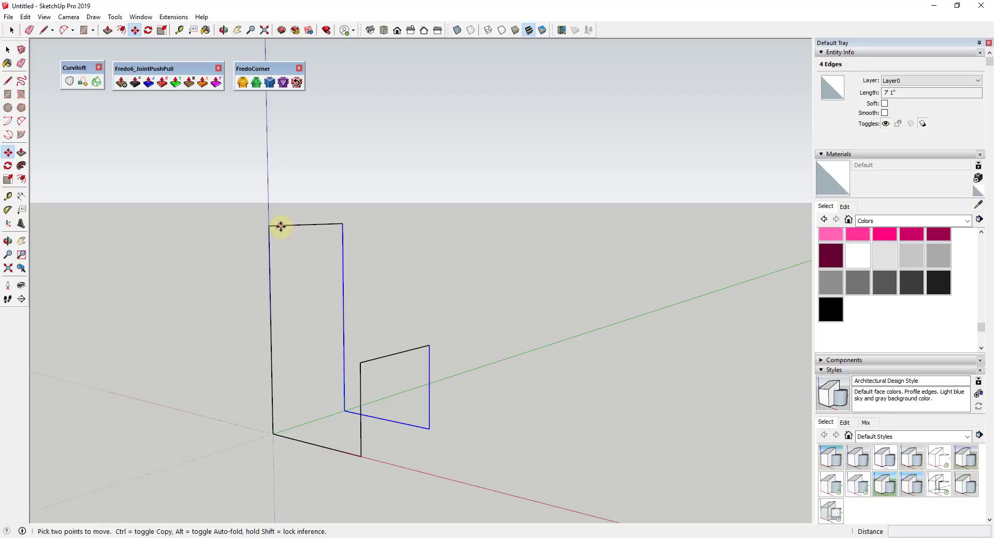
pyautogui.click(344, 225)
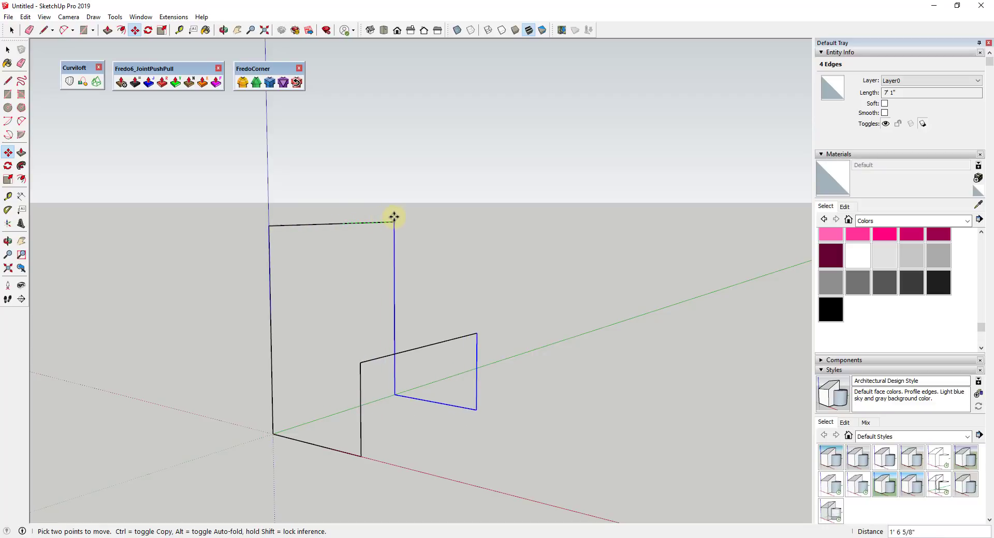
pyautogui.press('ctrl')
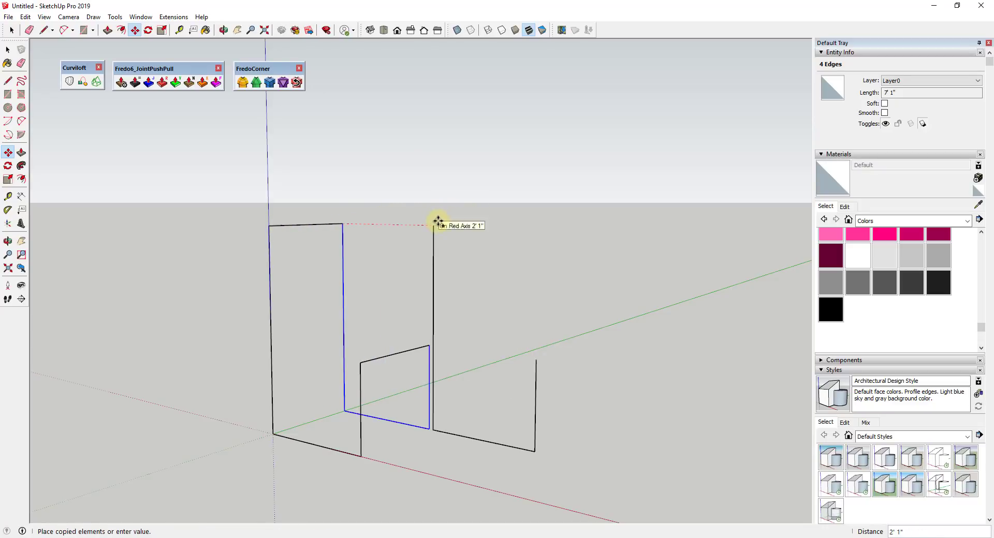
pyautogui.press('space')
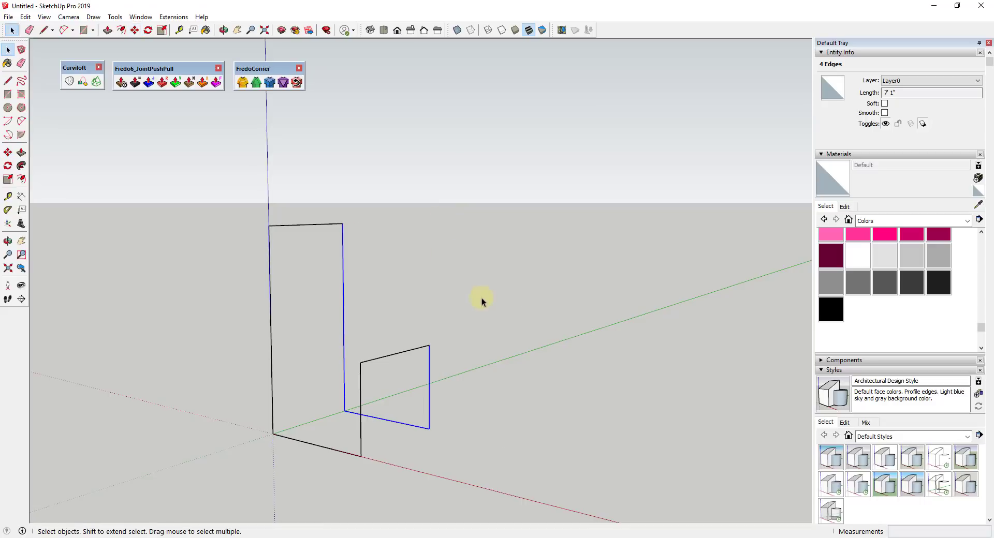
# Run Pipe Along Path on the whole frame outline with 1/2" outside diameter, 0" inside diameter and 24 segments
pyautogui.scroll(-2, 500, 308)
pyautogui.moveTo(500, 307); pyautogui.dragTo(520, 388, button='middle')
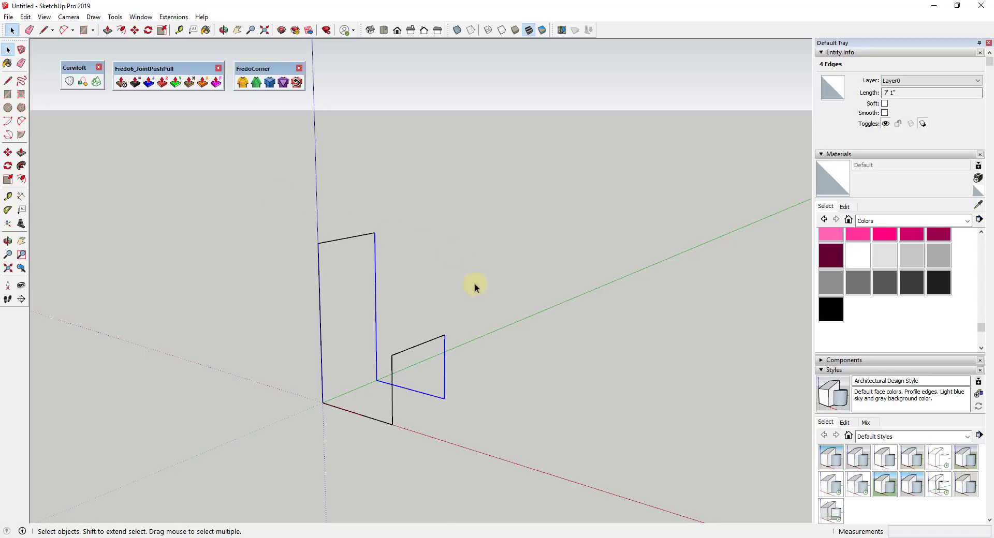
pyautogui.moveTo(474, 283); pyautogui.dragTo(523, 325, button='middle')
pyautogui.scroll(-1, 523, 325)
pyautogui.keyDown('shift'); pyautogui.moveTo(483, 389); pyautogui.dragTo(492, 357, button='middle'); pyautogui.keyUp('shift')
pyautogui.scroll(1, 492, 356)
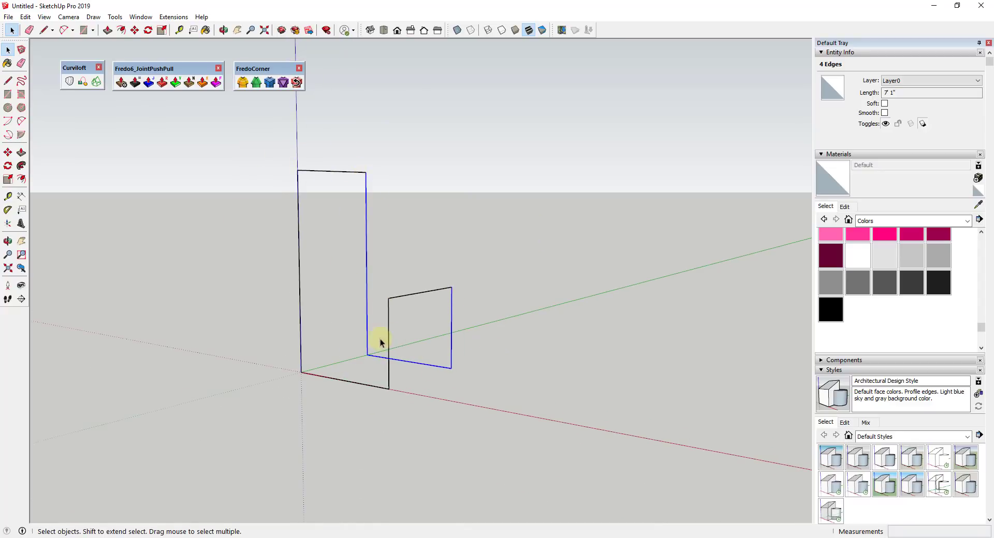
pyautogui.moveTo(241, 138); pyautogui.dragTo(510, 427)
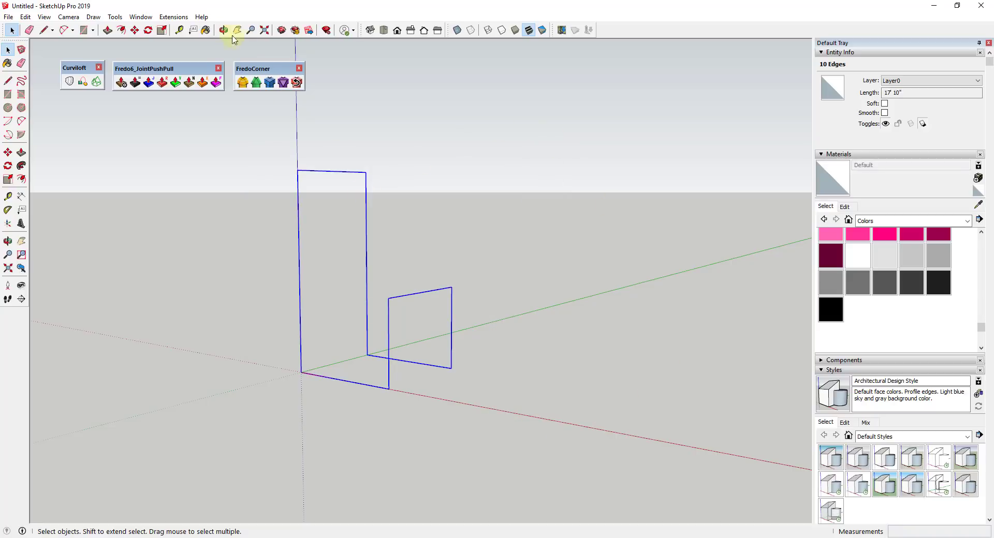
pyautogui.click(174, 17)
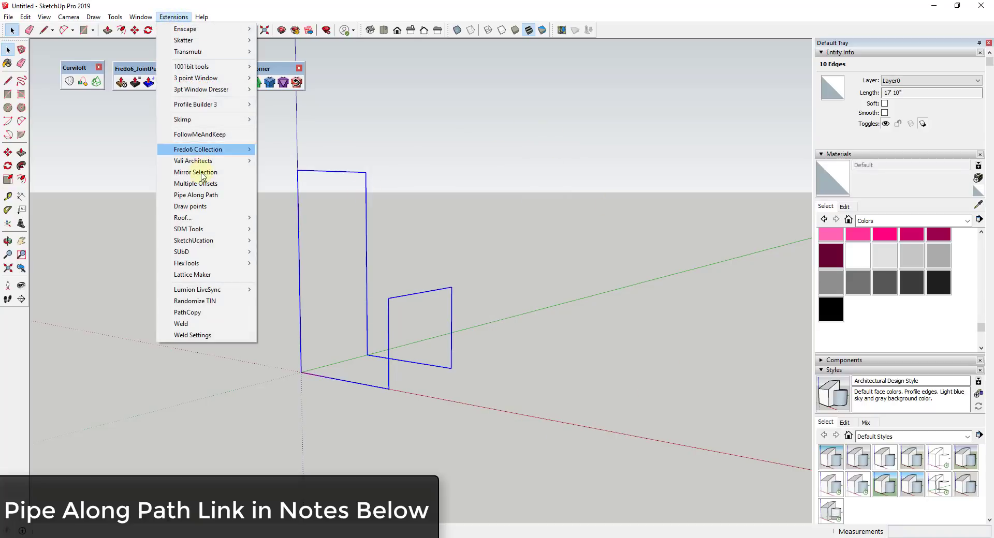
pyautogui.click(218, 199)
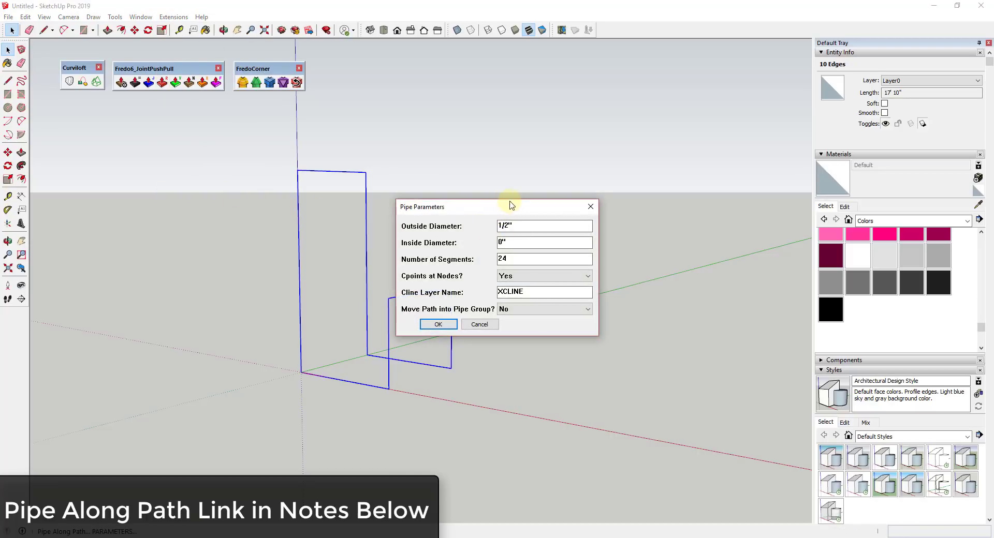
pyautogui.moveTo(517, 207); pyautogui.dragTo(611, 139)
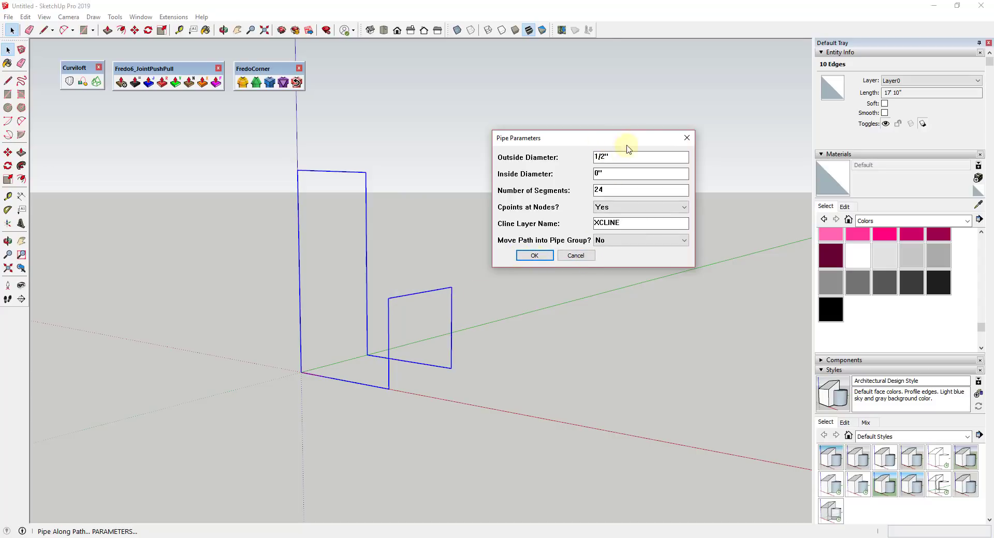
pyautogui.click(536, 256)
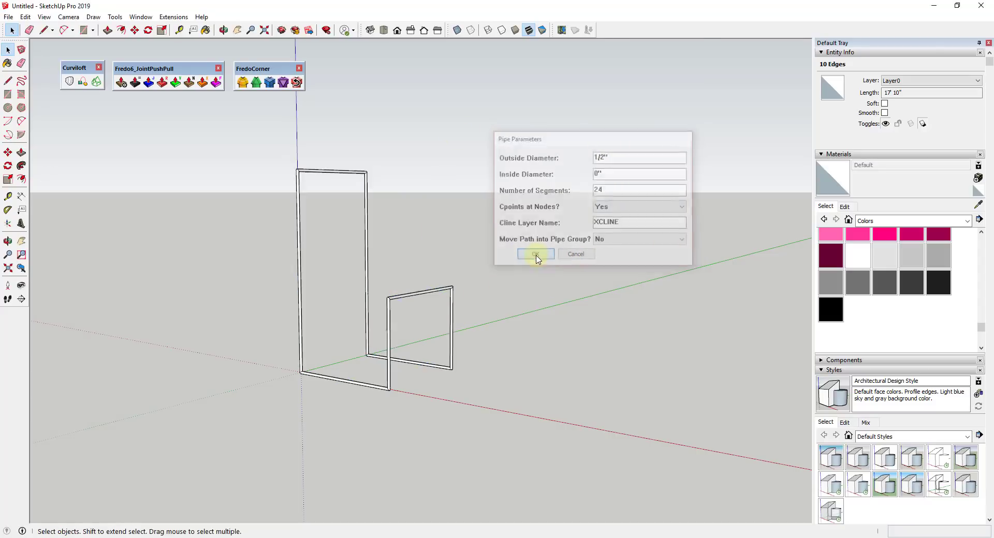
# Examine the corner joints and round profile of the piped chair frame from both sides
pyautogui.moveTo(381, 317); pyautogui.dragTo(414, 299, button='middle')
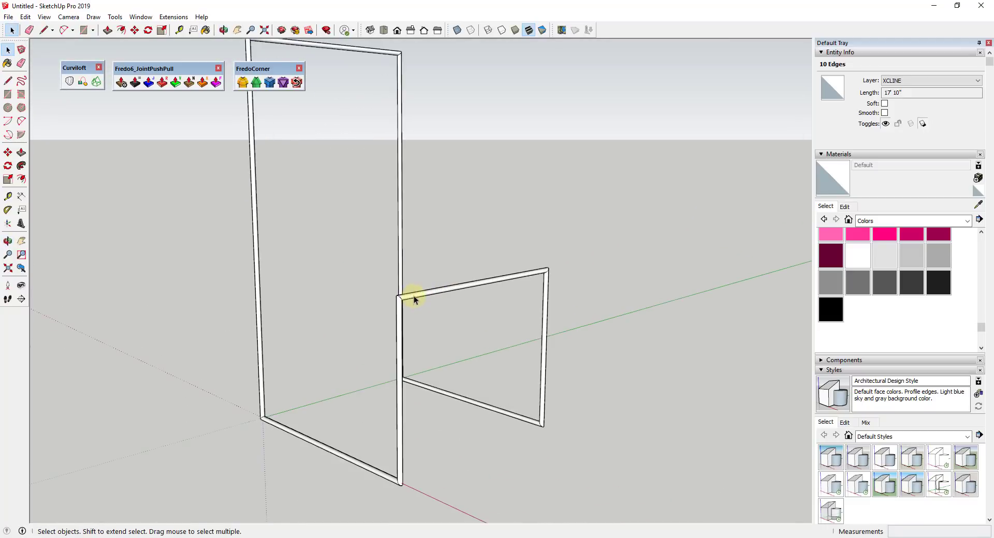
pyautogui.click(415, 296)
pyautogui.scroll(2, 399, 295)
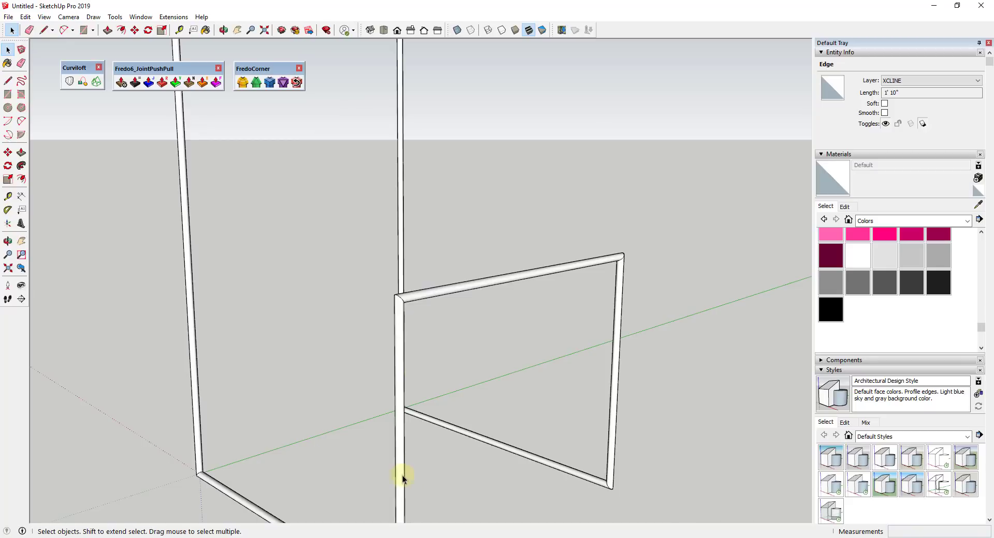
pyautogui.scroll(-3, 639, 419)
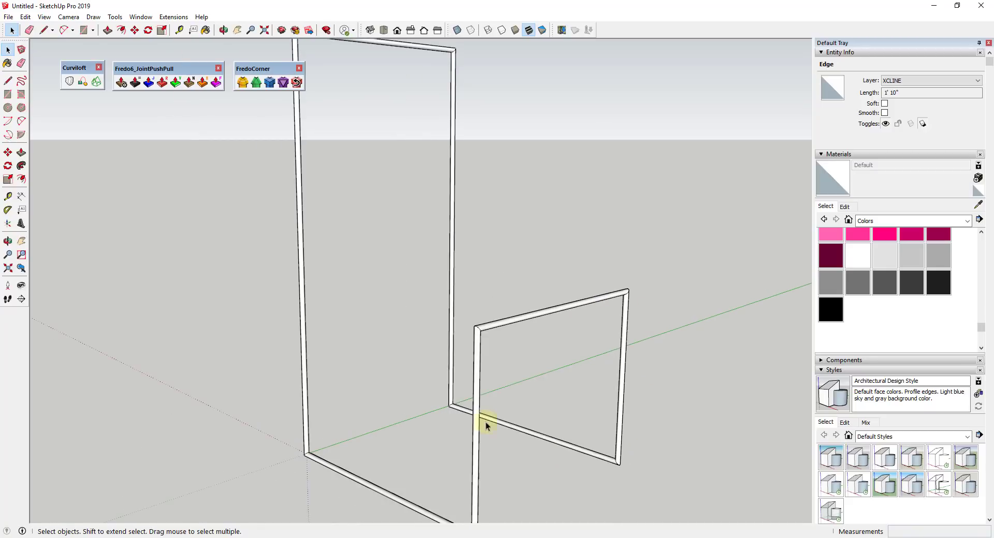
pyautogui.scroll(-2, 409, 98)
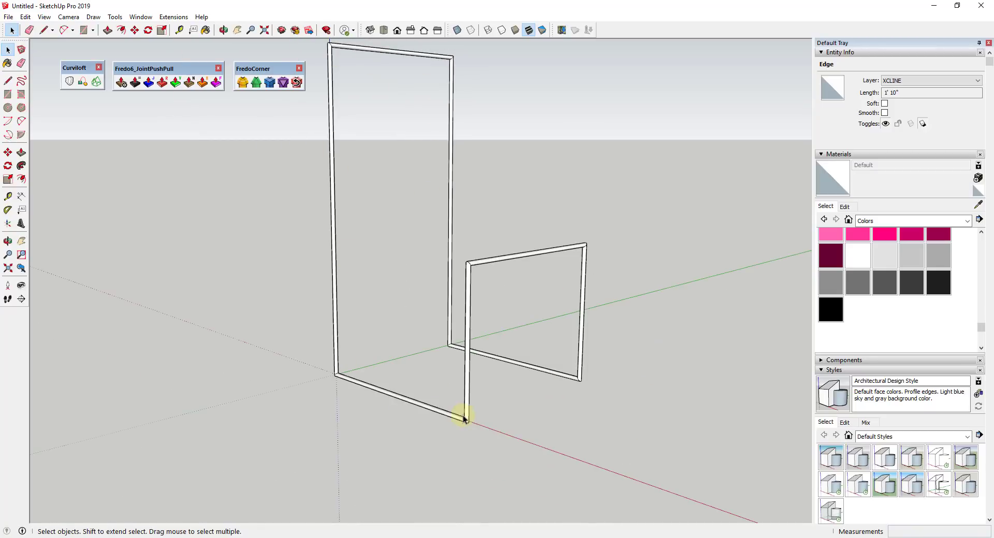
pyautogui.scroll(3, 543, 259)
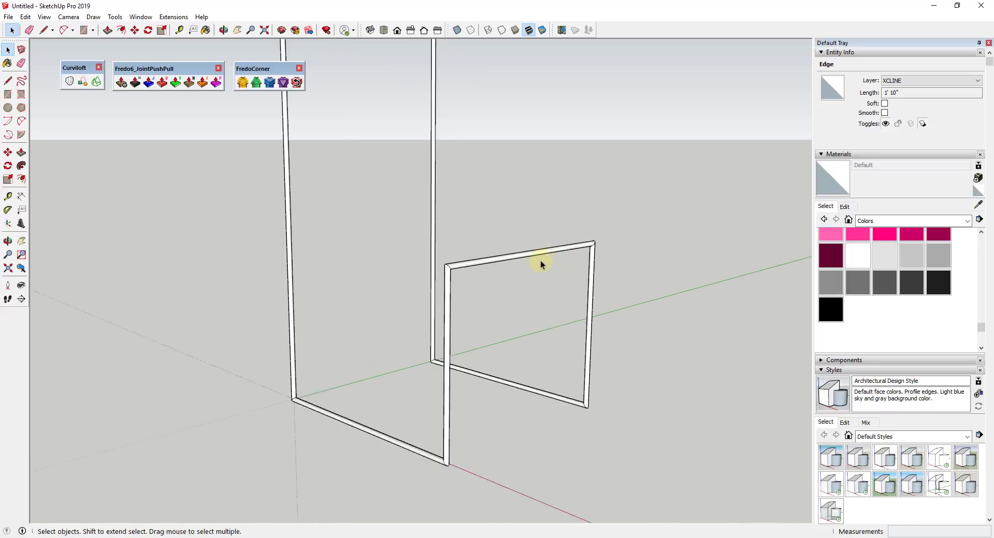
pyautogui.scroll(1, 450, 320)
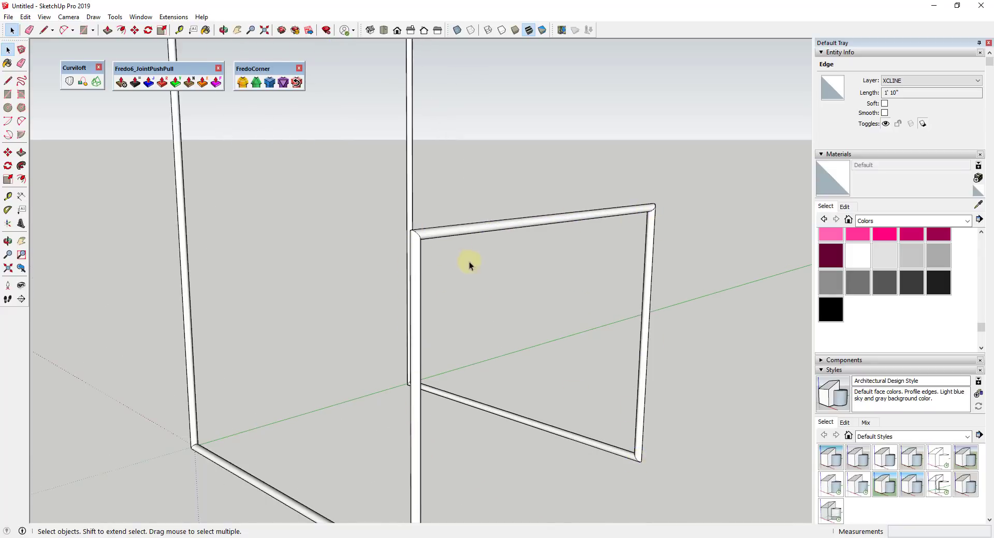
pyautogui.scroll(2, 414, 238)
pyautogui.moveTo(414, 238); pyautogui.dragTo(712, 229, button='middle')
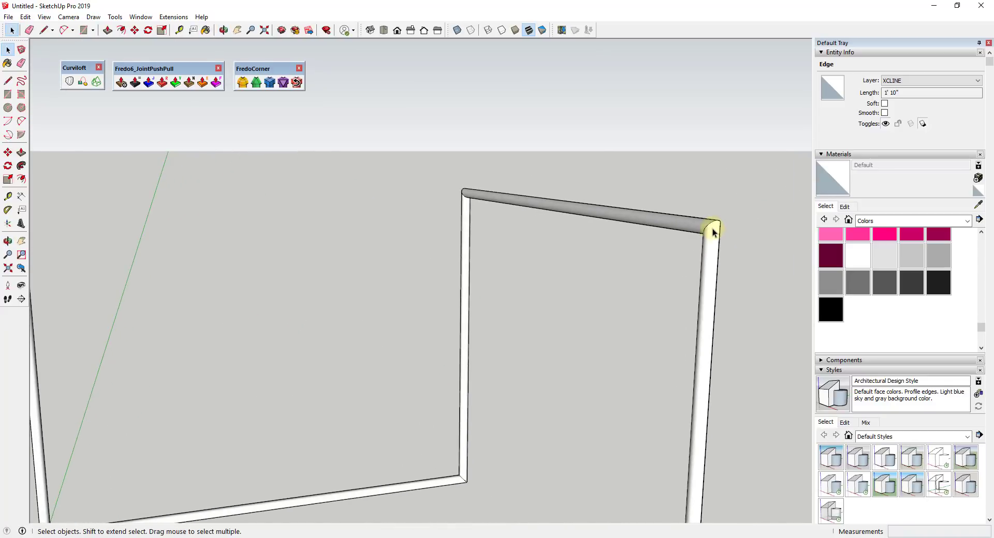
pyautogui.scroll(1, 644, 214)
pyautogui.scroll(1, 678, 216)
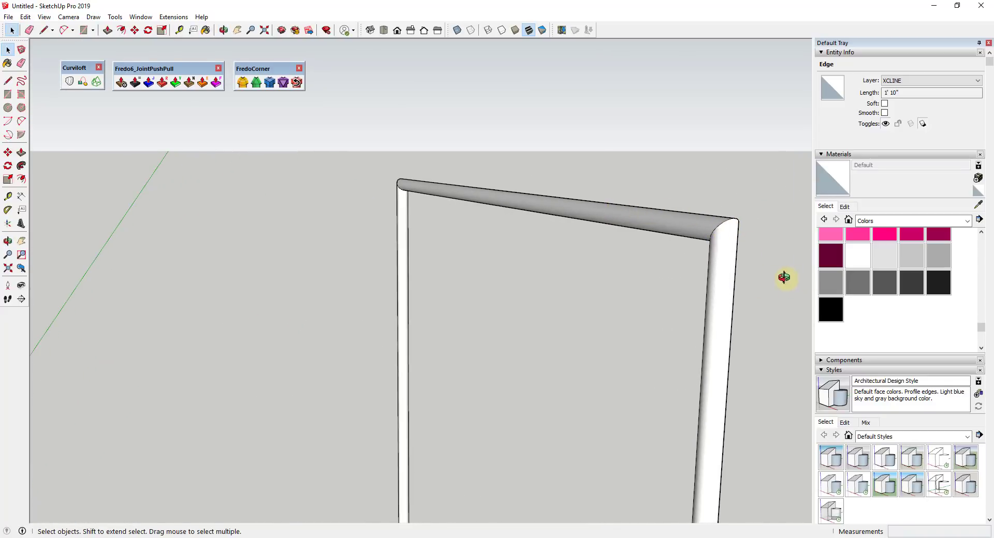
pyautogui.moveTo(783, 278); pyautogui.dragTo(482, 269, button='middle')
pyautogui.scroll(-4, 538, 263)
pyautogui.scroll(-2, 483, 268)
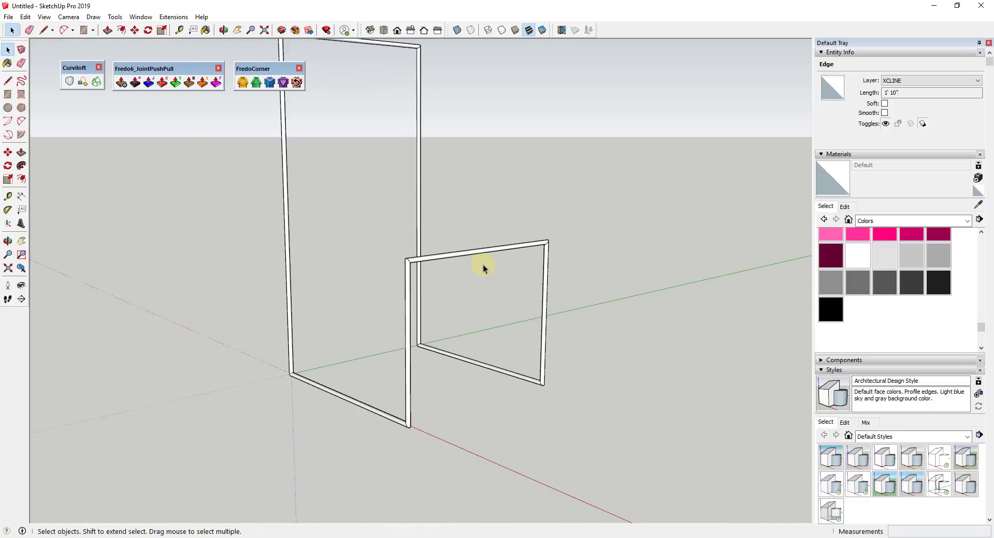
# Undo the pipe and round both ends of the front seat line with 2" radius arcs
pyautogui.hotkey('ctrl', 'z')
pyautogui.moveTo(452, 281); pyautogui.dragTo(399, 278, button='middle')
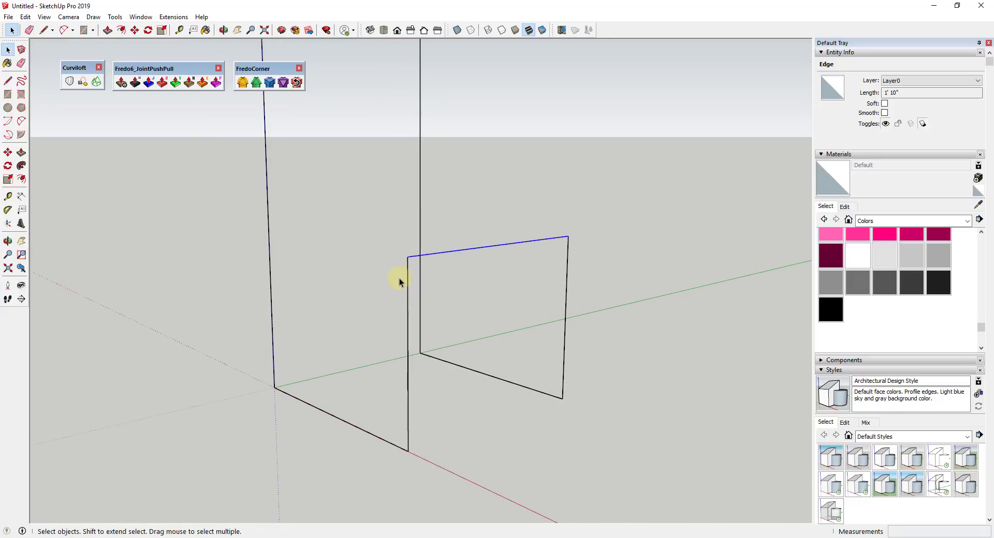
pyautogui.press('a')
pyautogui.click(407, 273)
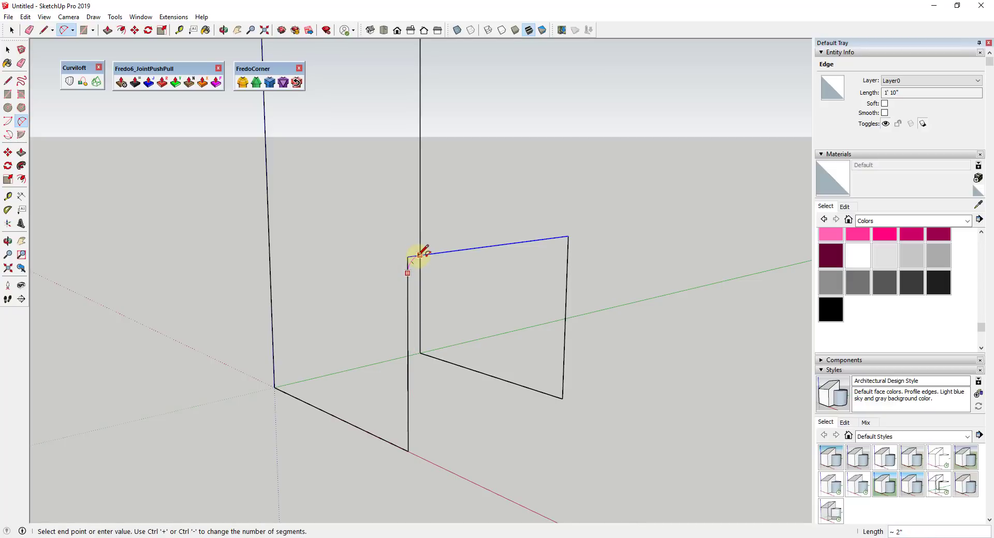
pyautogui.click(420, 254)
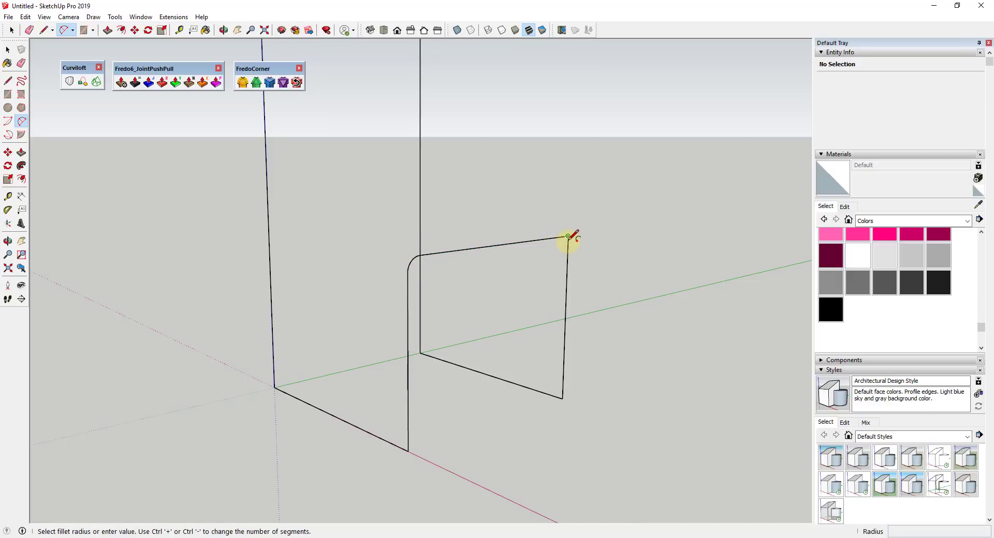
pyautogui.click(408, 270)
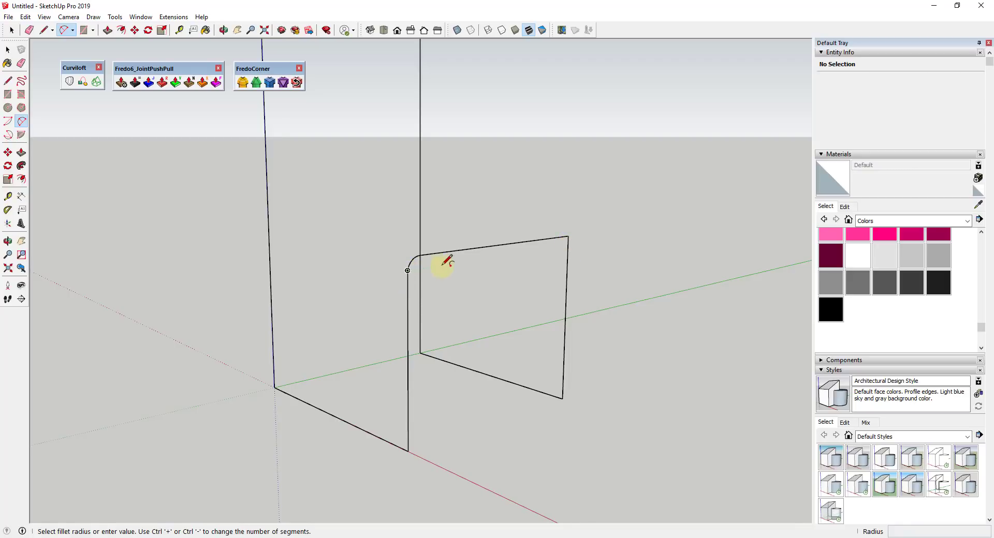
pyautogui.click(568, 248)
pyautogui.doubleClick(562, 237)
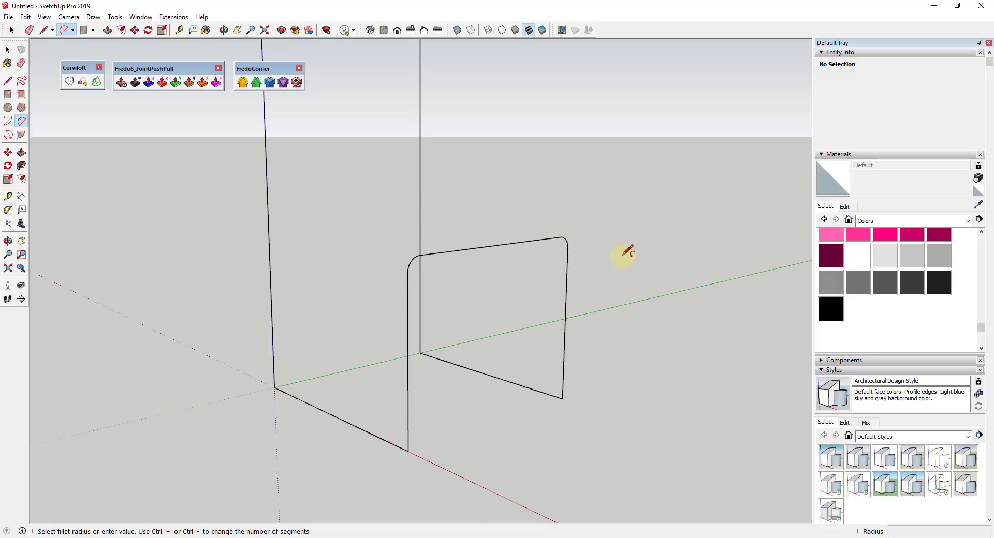
pyautogui.press('space')
# Try Pipe Along Path on the outline with its two rounded seat corners, and inspect the bends
pyautogui.scroll(-3, 546, 261)
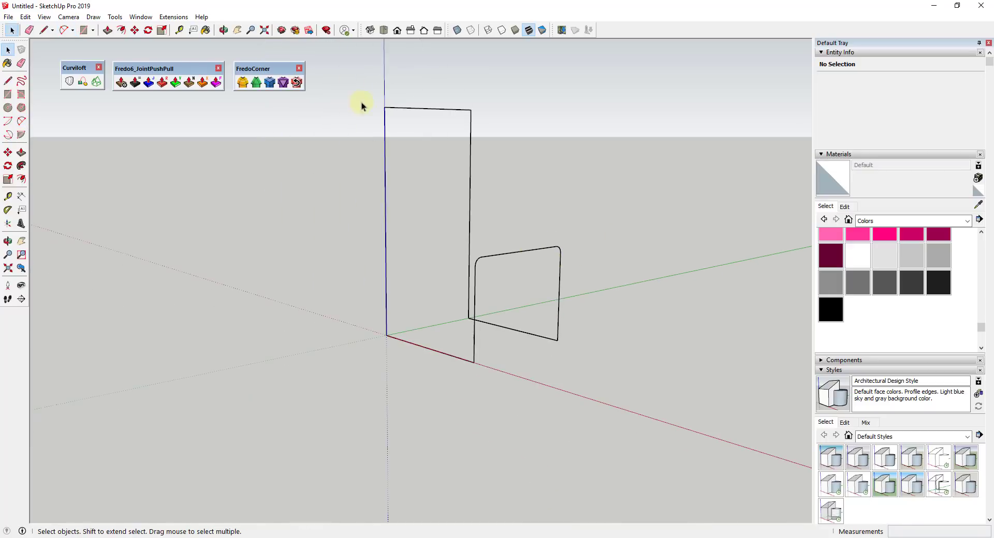
pyautogui.moveTo(359, 102); pyautogui.dragTo(667, 395)
pyautogui.click(173, 16)
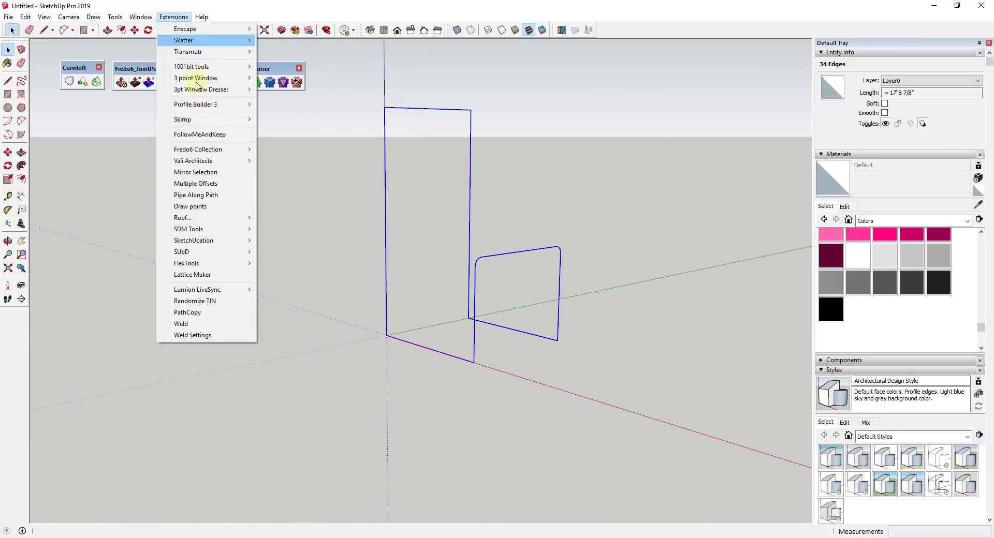
pyautogui.click(209, 195)
pyautogui.click(444, 326)
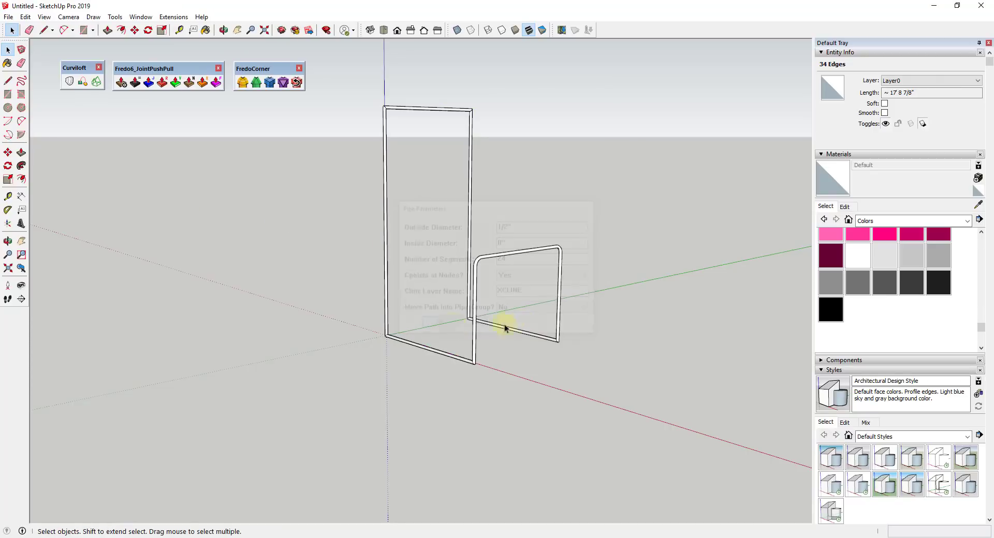
pyautogui.scroll(2, 477, 261)
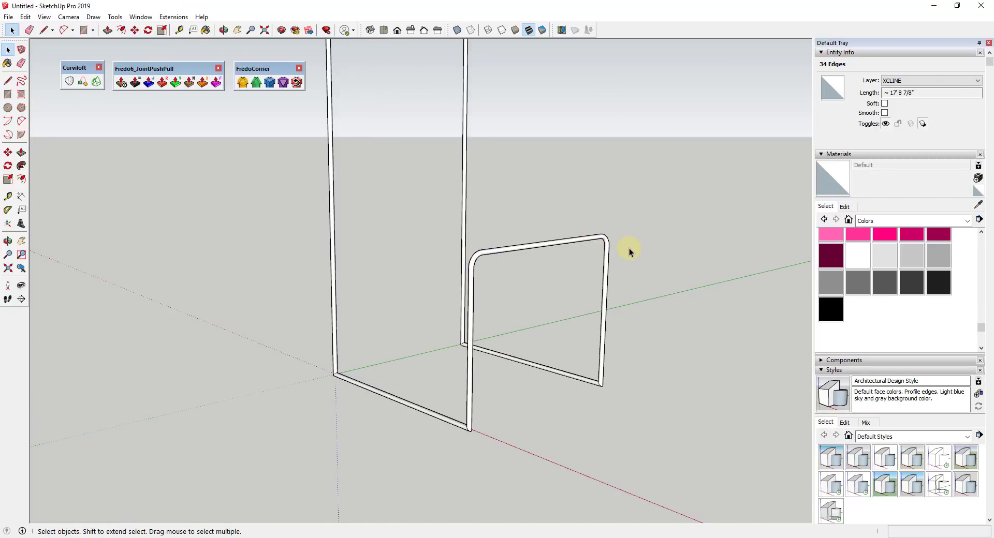
pyautogui.scroll(-3, 629, 250)
pyautogui.scroll(2, 645, 284)
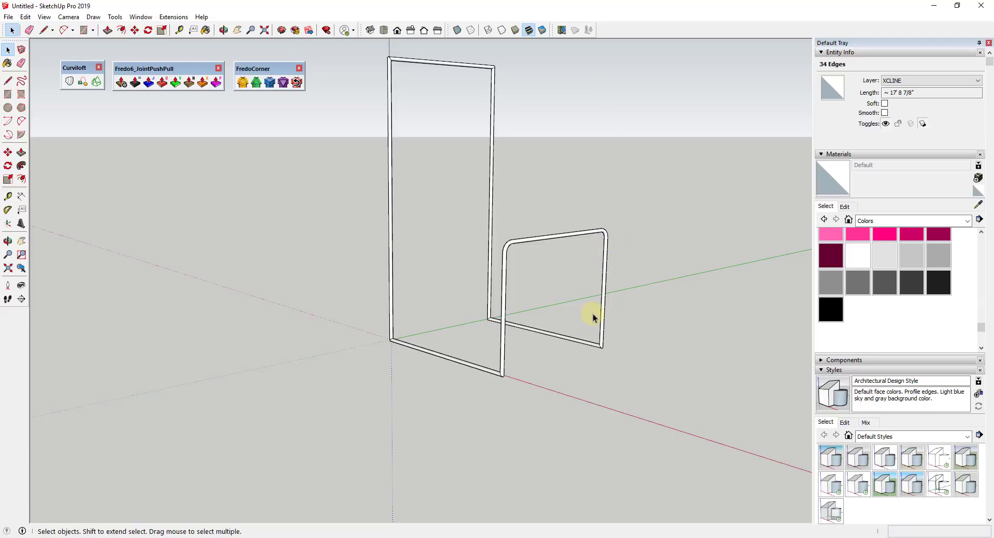
pyautogui.hotkey('ctrl', 'z')
pyautogui.hotkey('ctrl', 'z')
# Round the two lower front corners where the front uprights meet the base edges, matching the seat corners' radius
pyautogui.moveTo(537, 325); pyautogui.dragTo(658, 307, button='middle')
pyautogui.scroll(4, 510, 361)
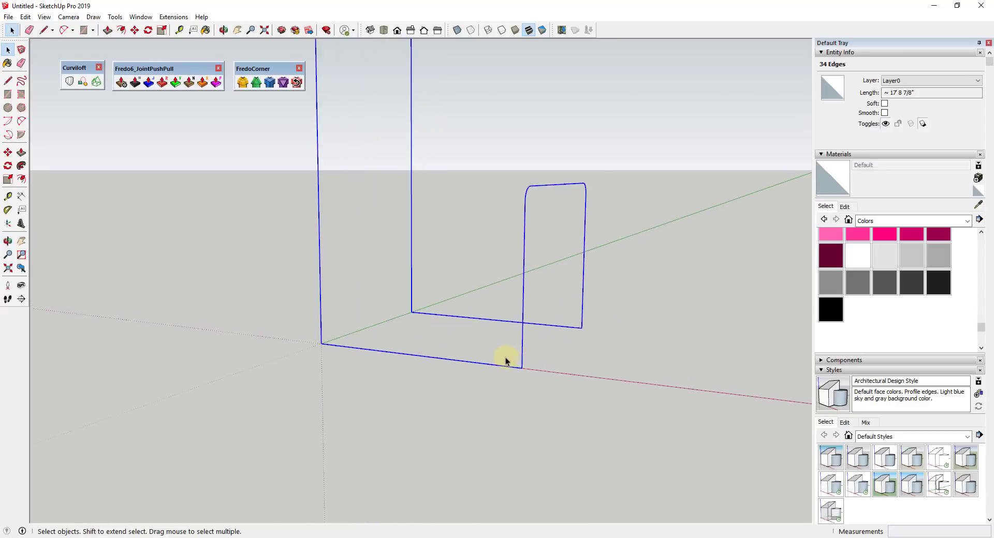
pyautogui.press('a')
pyautogui.click(525, 347)
pyautogui.doubleClick(503, 367)
pyautogui.press('space')
pyautogui.click(519, 359)
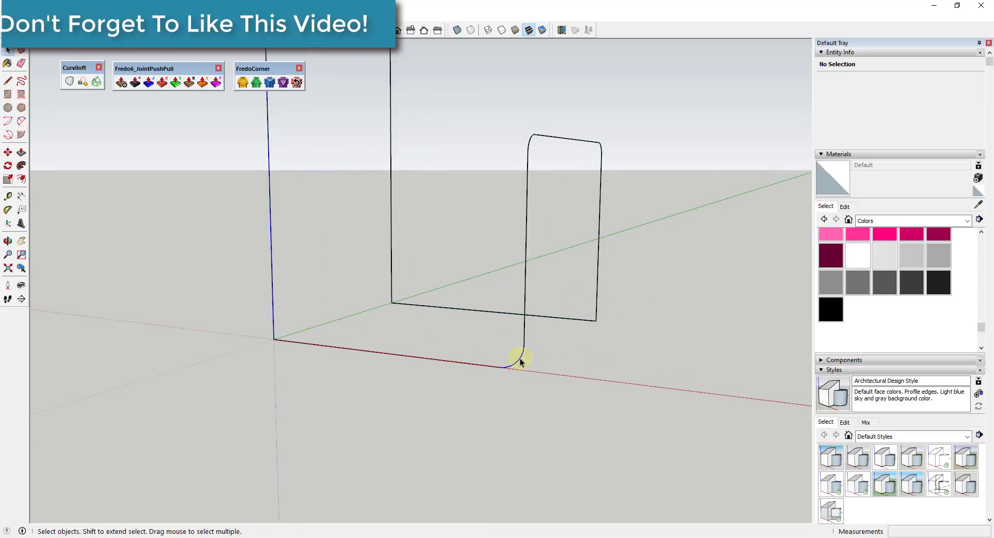
pyautogui.press('a')
pyautogui.doubleClick(596, 320)
pyautogui.moveTo(598, 318); pyautogui.dragTo(655, 334, button='middle')
pyautogui.press('l')
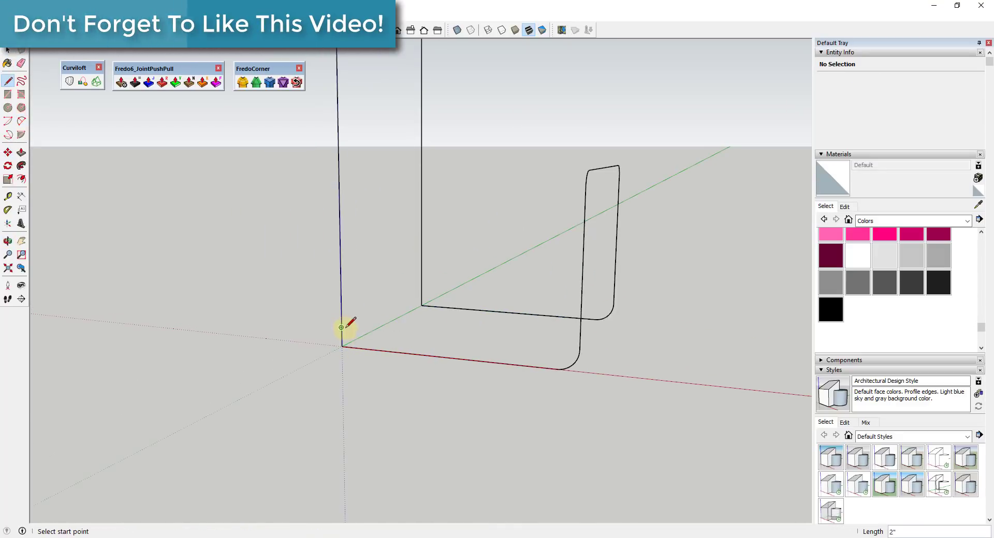
# Round the two lower rear corners where the base edges meet the tall backrest uprights
pyautogui.press('a')
pyautogui.doubleClick(343, 345)
pyautogui.press('space')
pyautogui.click(349, 346)
pyautogui.press('a')
pyautogui.doubleClick(424, 306)
pyautogui.press('e')
# Round the backrest's top corner at the blue axis with a 2" radius arc and erase the leftover sharp edges
pyautogui.press('a')
pyautogui.click(381, 161)
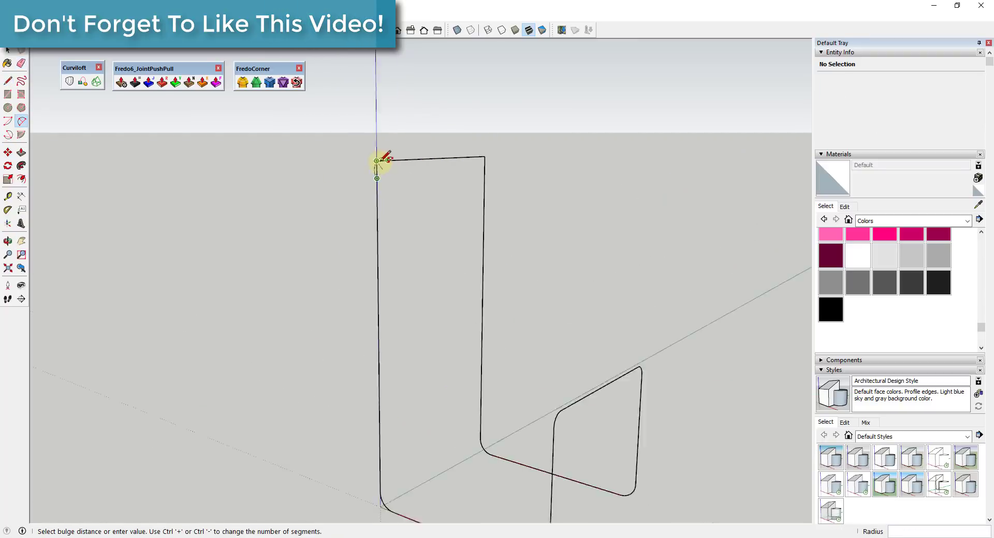
pyautogui.scroll(5, 388, 165)
pyautogui.press('e')
pyautogui.click(355, 143)
pyautogui.scroll(-4, 357, 155)
pyautogui.click(361, 161)
# Place a mirrored 2" radius arc in the backrest's opposite top corner and erase the leftover sharp edges
pyautogui.press('s')
pyautogui.click(596, 167)
pyautogui.press('m')
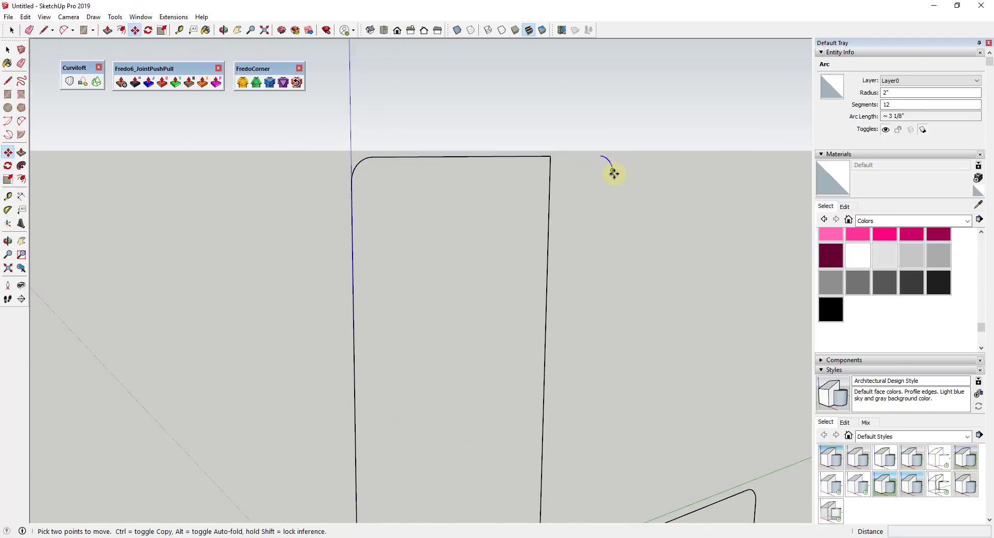
pyautogui.click(612, 175)
pyautogui.scroll(2, 612, 175)
pyautogui.click(528, 176)
pyautogui.press('e')
pyautogui.moveTo(532, 154); pyautogui.dragTo(512, 143)
# Run Pipe Along Path on the fully rounded outline with 1/2" outside diameter, 0" inside diameter and 24 segments
pyautogui.scroll(-5, 446, 119)
pyautogui.moveTo(484, 300)
pyautogui.mouseDown(button='middle')
pyautogui.moveTo(496, 280)
pyautogui.moveTo(539, 290)
pyautogui.moveTo(638, 248)
pyautogui.mouseUp(button='middle')
pyautogui.scroll(-2, 574, 296)
pyautogui.moveTo(532, 257); pyautogui.dragTo(433, 276, button='middle')
pyautogui.press('space')
pyautogui.moveTo(371, 140); pyautogui.dragTo(581, 397)
pyautogui.click(173, 17)
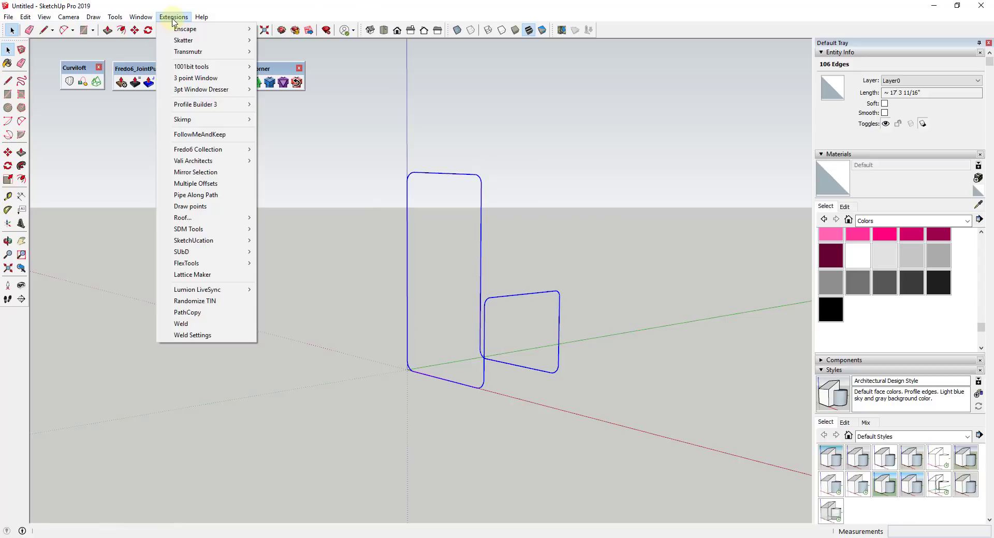
pyautogui.click(195, 195)
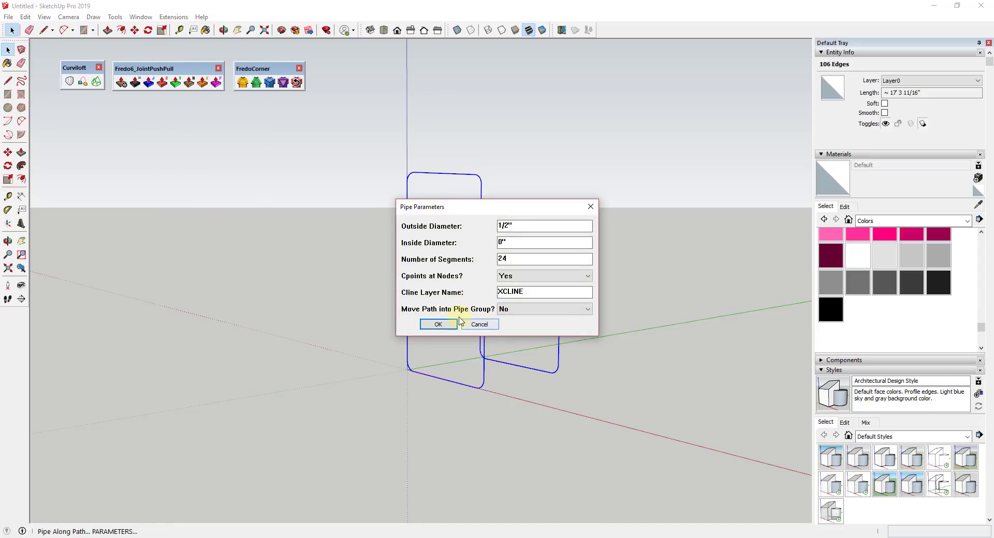
pyautogui.click(440, 328)
# Hide the piped frame group that surrounds the outline path
pyautogui.moveTo(514, 331)
pyautogui.mouseDown(button='middle')
pyautogui.moveTo(544, 334)
pyautogui.moveTo(539, 318)
pyautogui.mouseUp(button='middle')
pyautogui.click(508, 291)
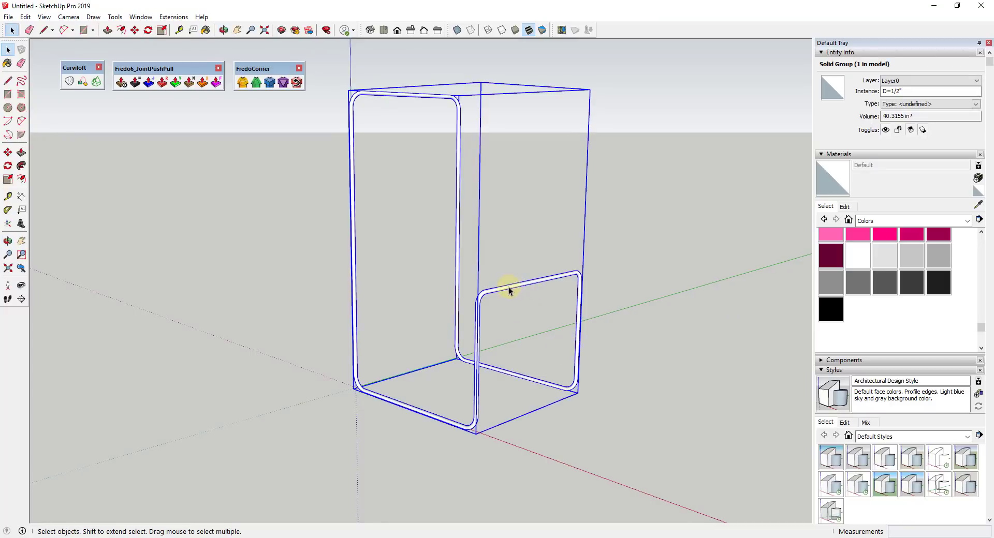
pyautogui.rightClick(509, 291)
pyautogui.click(522, 272)
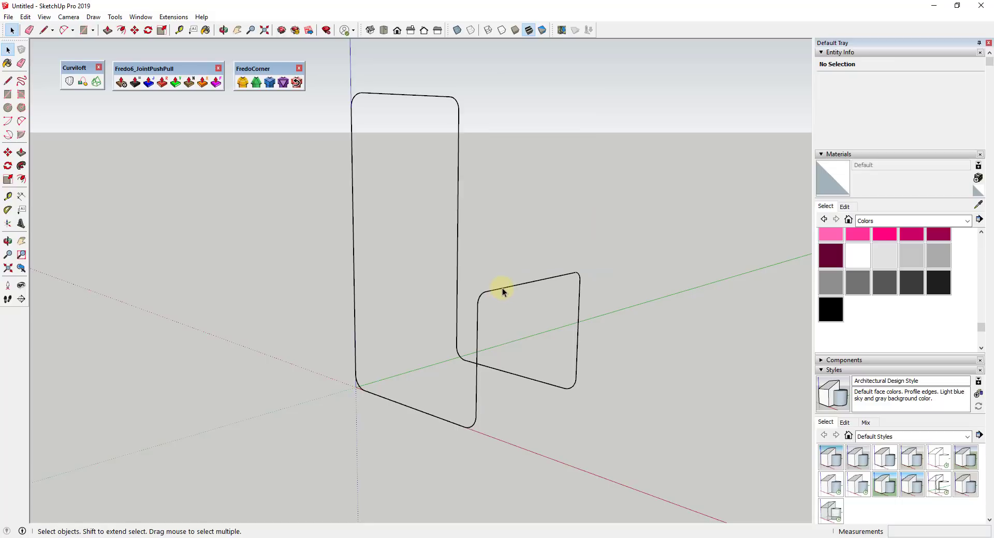
# Examine the rounded outline and compare it with the reference photo of the chair
pyautogui.moveTo(503, 292); pyautogui.dragTo(504, 295, button='middle')
pyautogui.scroll(1, 497, 305)
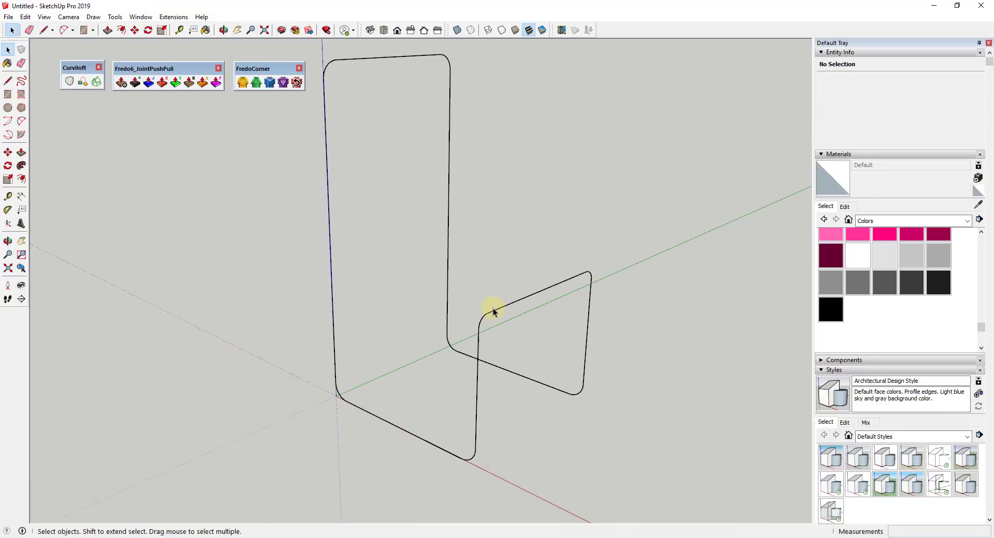
pyautogui.scroll(2, 493, 310)
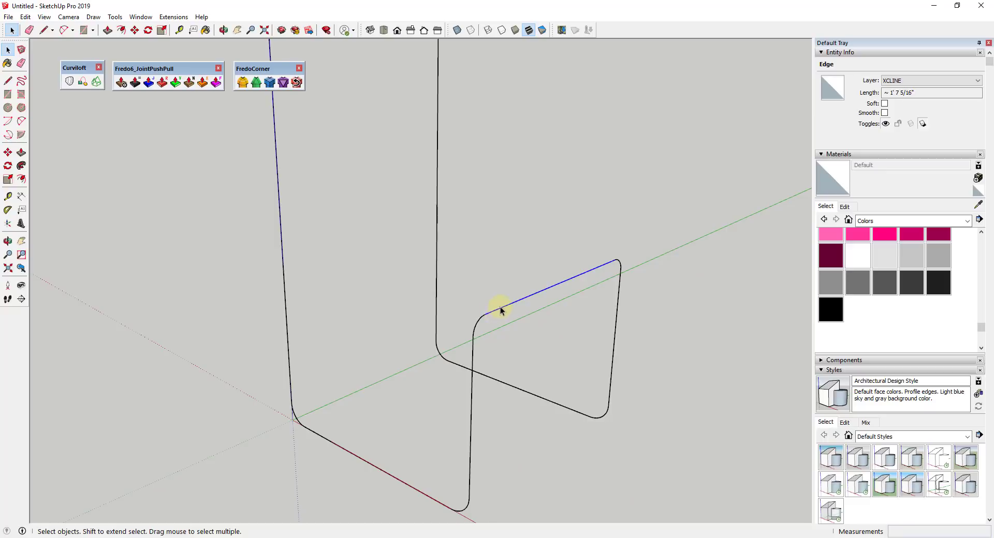
pyautogui.scroll(-2, 504, 312)
pyautogui.scroll(-1, 511, 317)
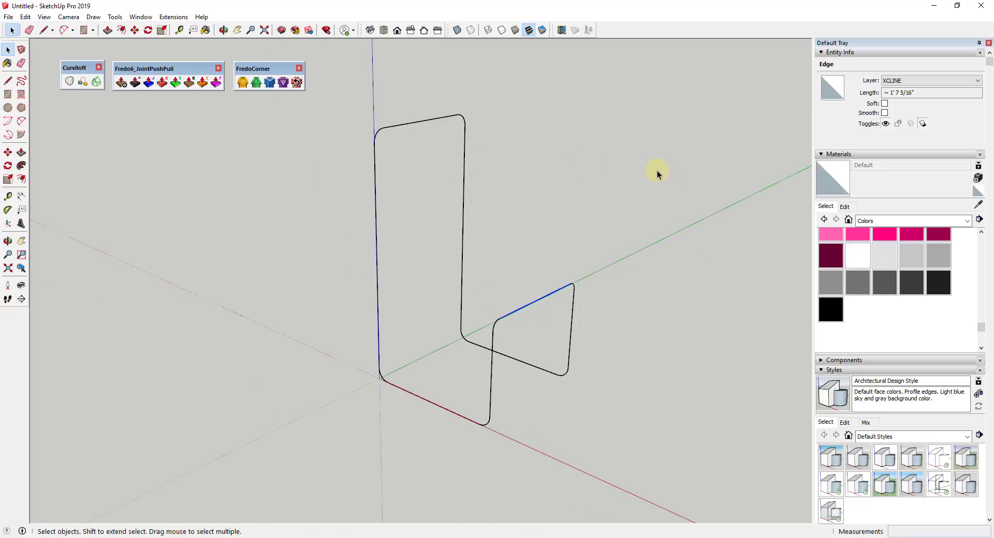
pyautogui.moveTo(993, 68); pyautogui.dragTo(755, 58)
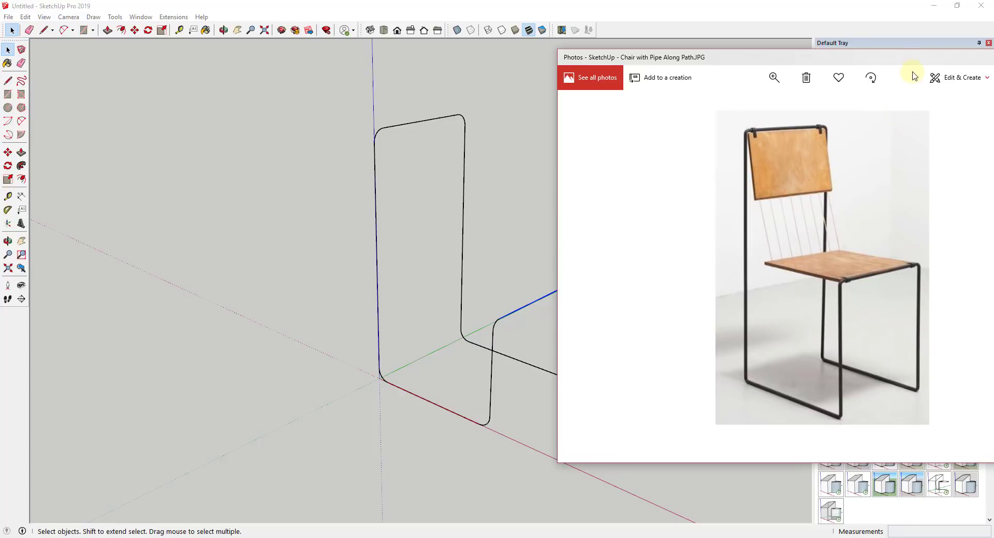
pyautogui.moveTo(901, 58); pyautogui.dragTo(993, 58)
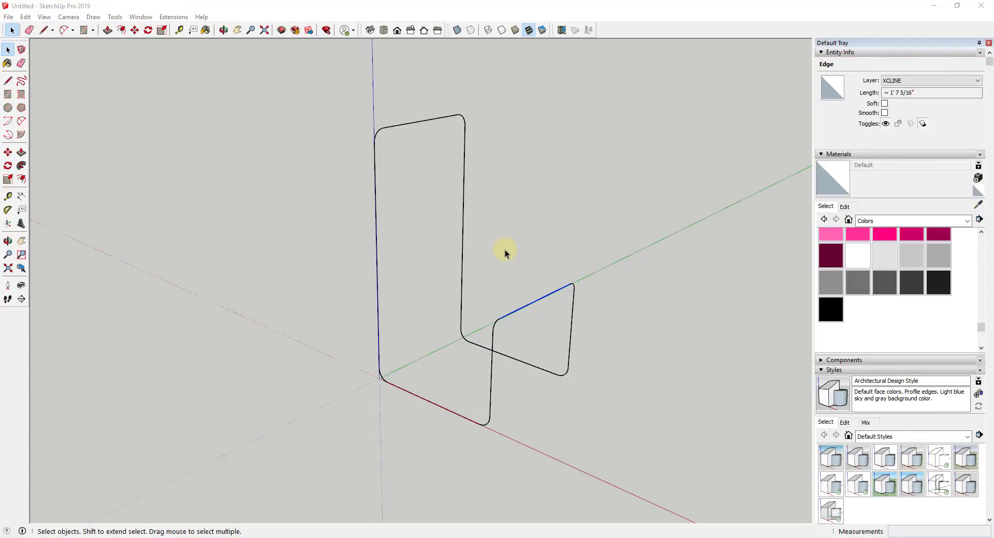
# Group all edges of the rounded frame outline
pyautogui.moveTo(505, 249)
pyautogui.mouseDown(button='middle')
pyautogui.moveTo(530, 297)
pyautogui.moveTo(543, 297)
pyautogui.mouseUp(button='middle')
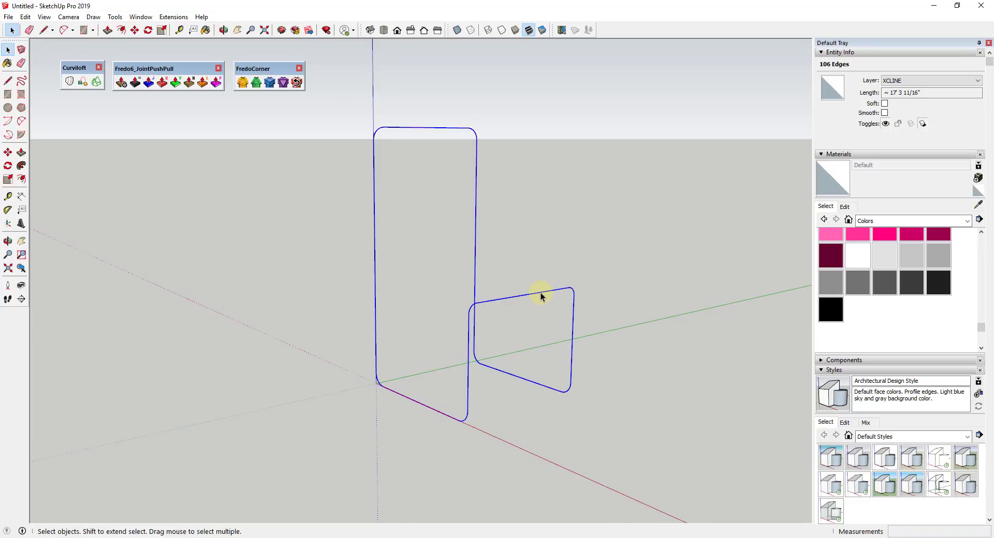
pyautogui.rightClick(541, 296)
pyautogui.click(561, 315)
pyautogui.moveTo(441, 212); pyautogui.dragTo(445, 265, button='middle')
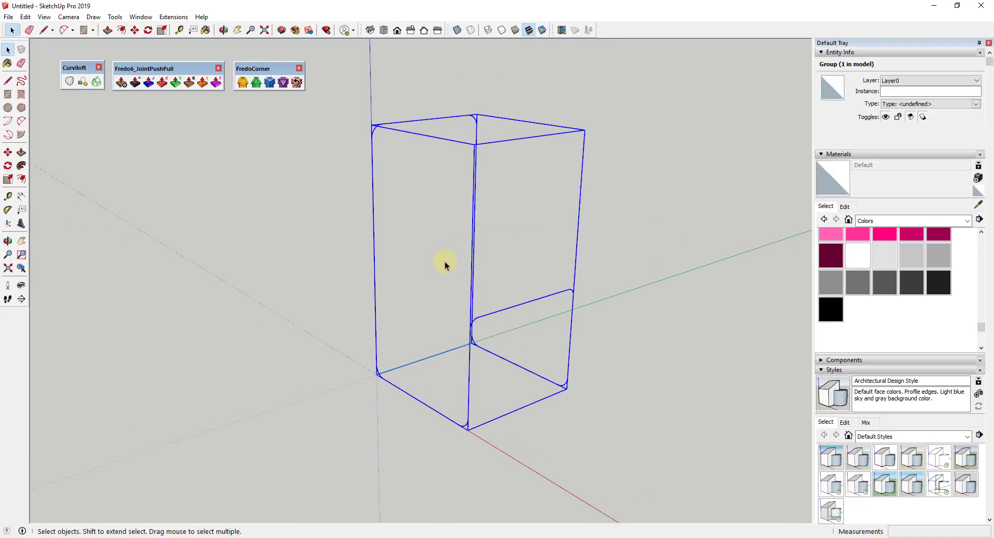
pyautogui.click(445, 265)
pyautogui.moveTo(452, 151); pyautogui.dragTo(466, 132, button='middle')
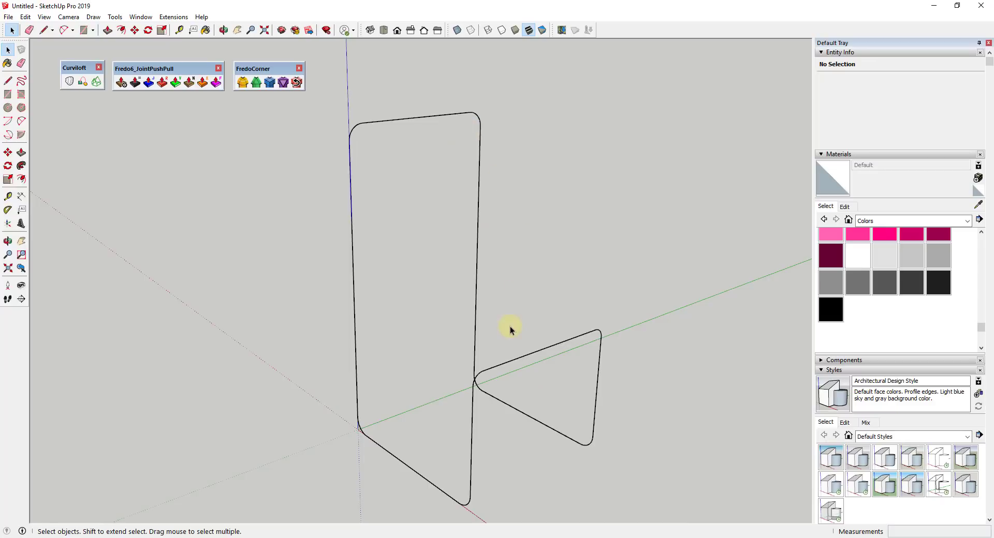
pyautogui.scroll(1, 515, 361)
pyautogui.press('l')
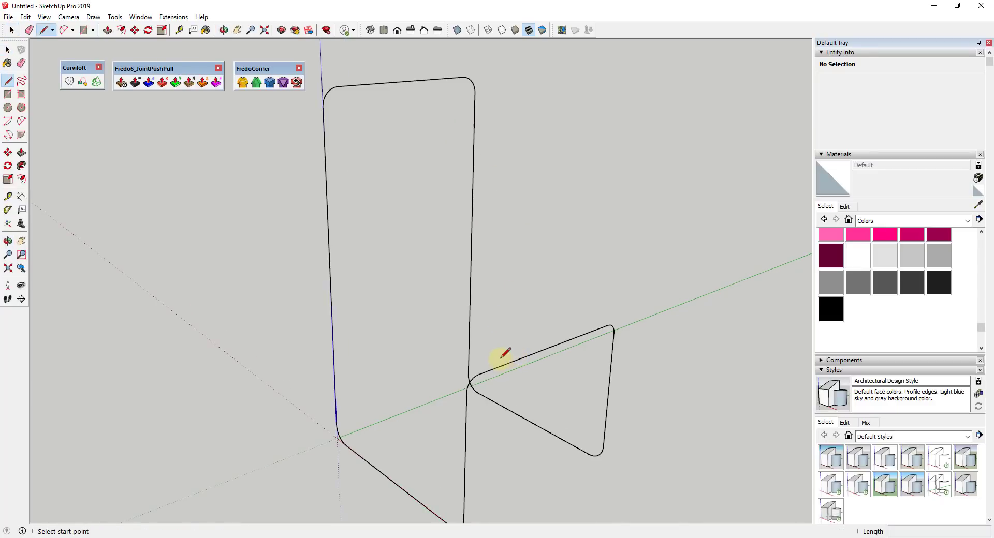
pyautogui.click(478, 373)
pyautogui.press('space')
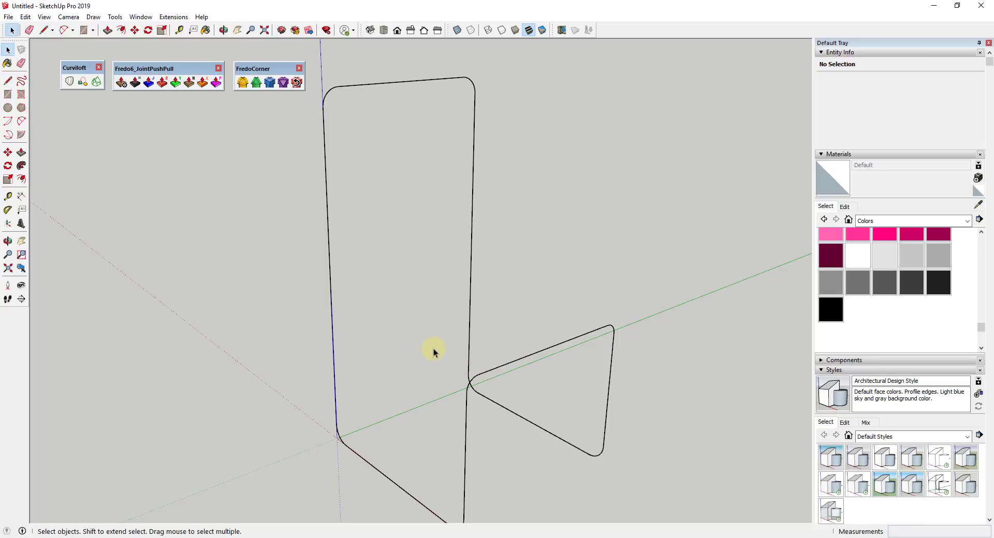
# Draw a rectangular backrest face 1' 6" wide, hanging from the frame's top line between its rounded corners
pyautogui.press('l')
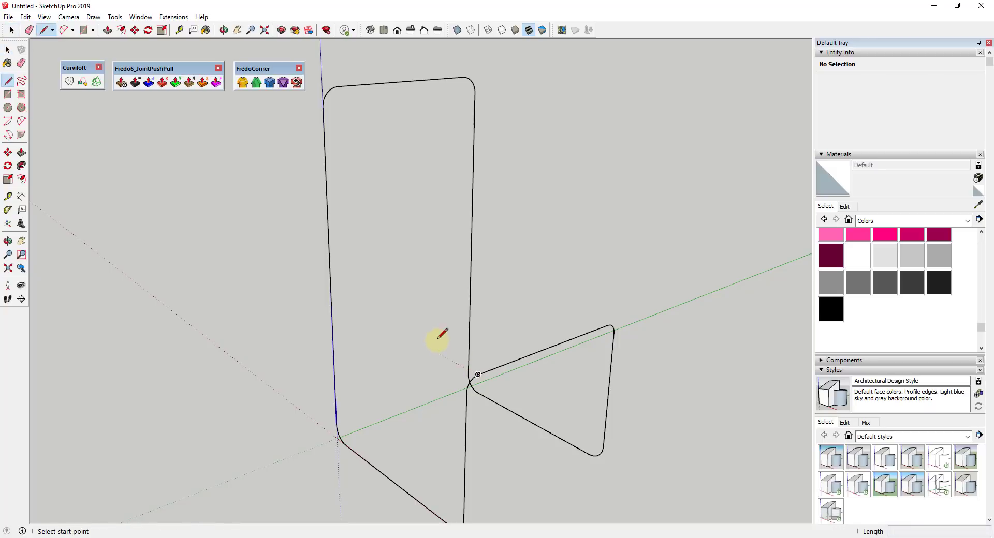
pyautogui.click(338, 86)
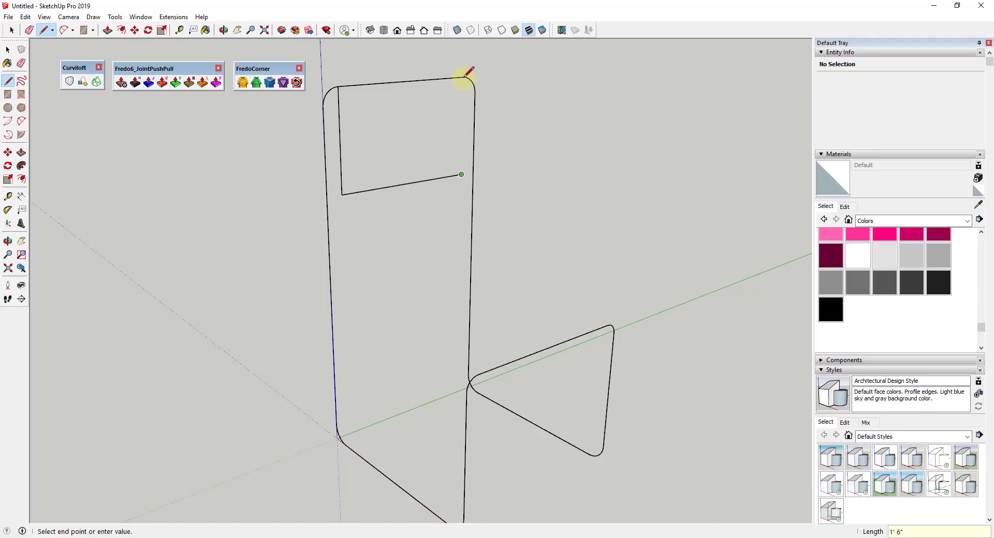
pyautogui.click(338, 86)
pyautogui.press('space')
# Push/Pull the backrest face toward the front of the chair to turn it into a thin panel
pyautogui.press('p')
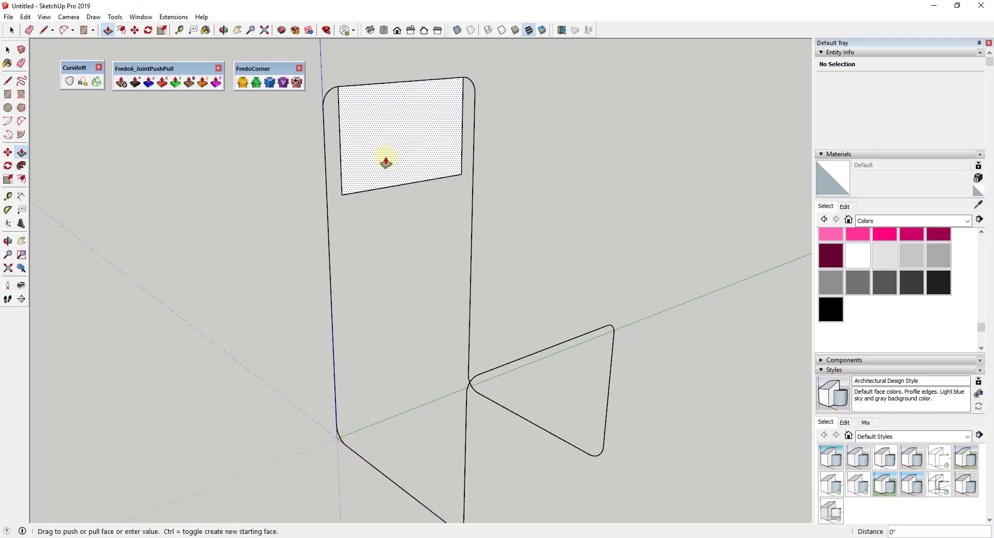
pyautogui.click(392, 151)
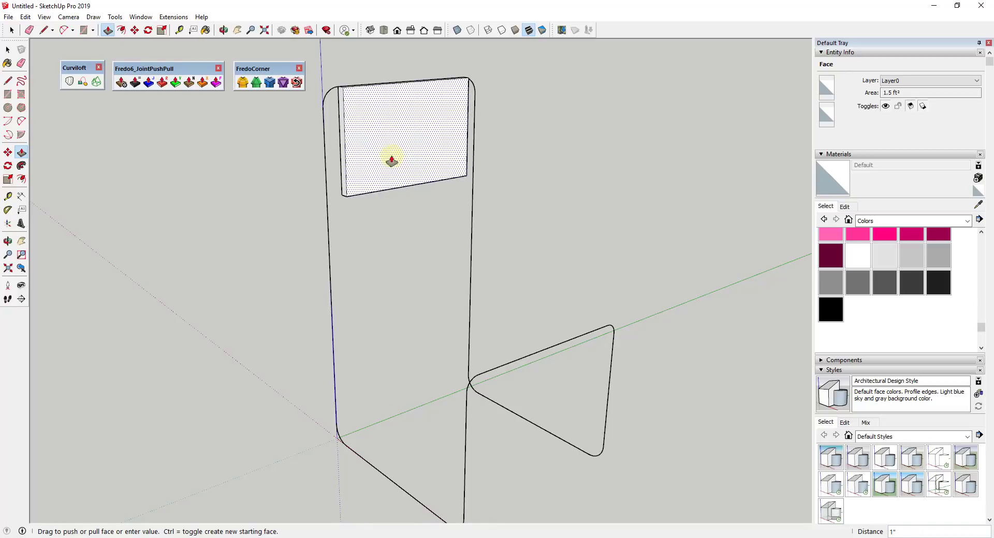
pyautogui.press('Return')
pyautogui.press('space')
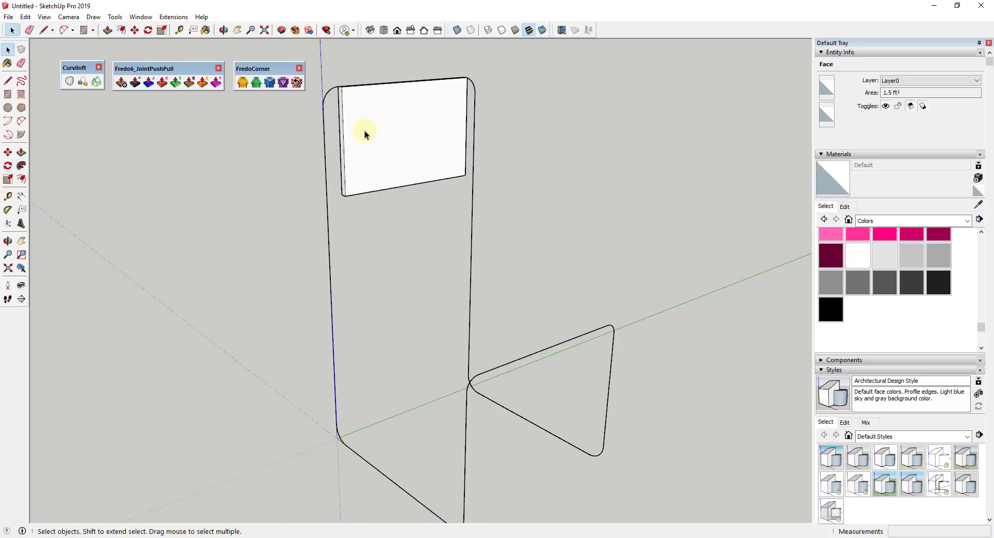
pyautogui.scroll(3, 355, 126)
pyautogui.moveTo(345, 122); pyautogui.dragTo(357, 108, button='middle')
pyautogui.scroll(2, 342, 106)
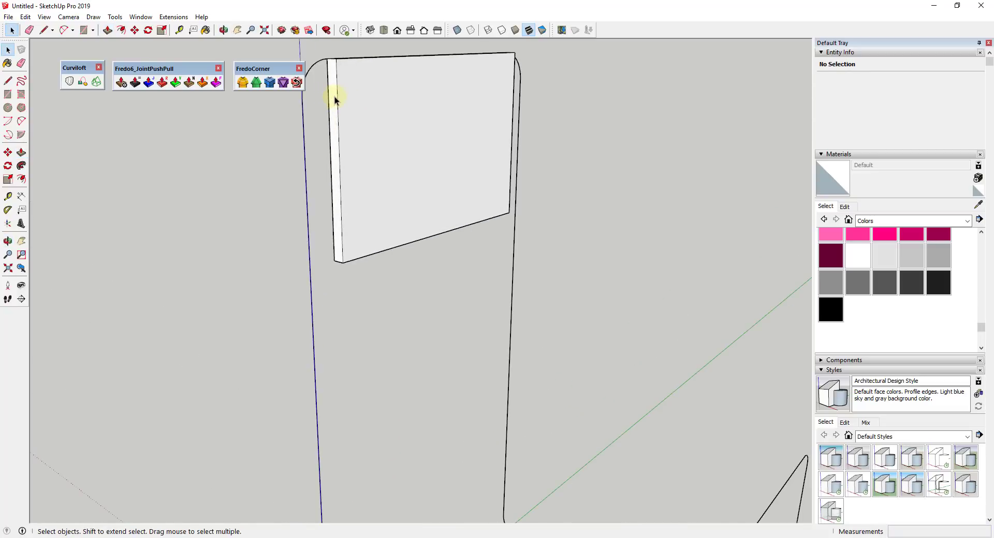
# Push/Pull both narrow side faces of the backrest panel outward about 2" each, to the frame's uprights
pyautogui.press('p')
pyautogui.click(328, 98)
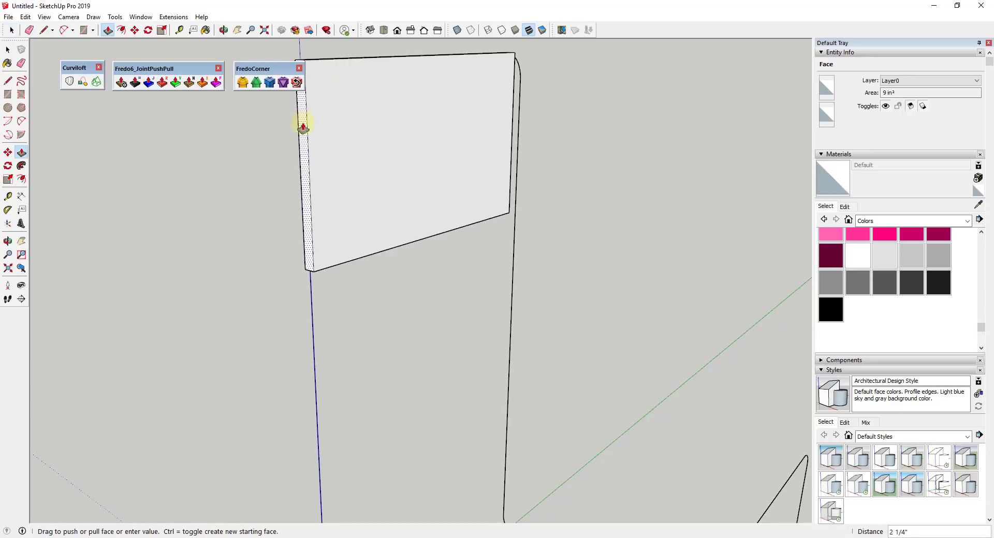
pyautogui.click(313, 298)
pyautogui.moveTo(314, 296); pyautogui.dragTo(799, 89, button='middle')
pyautogui.click(636, 99)
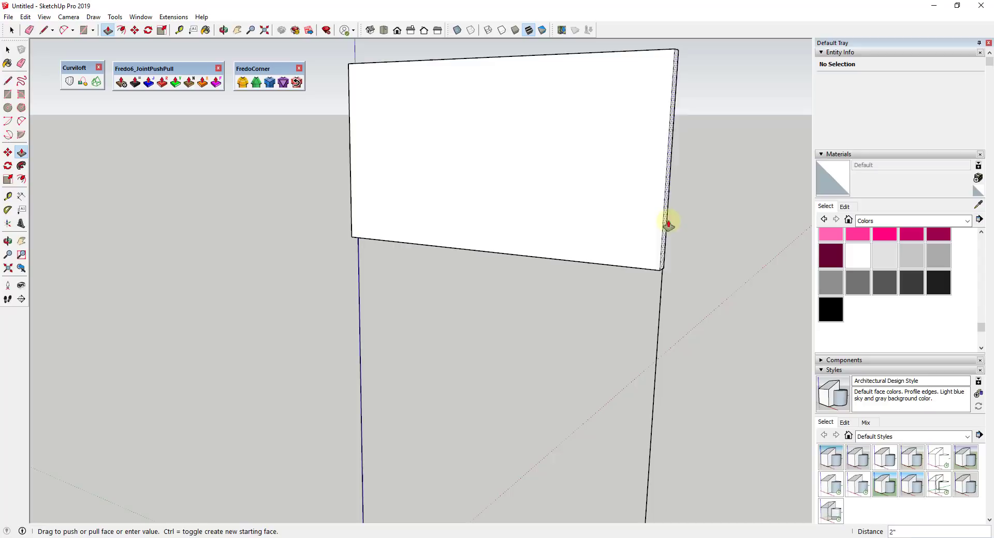
pyautogui.click(659, 296)
# Push/Pull the backrest panel's bottom face down about 3 7/16" to make the panel taller
pyautogui.moveTo(651, 270); pyautogui.dragTo(227, 297, button='middle')
pyautogui.moveTo(362, 71); pyautogui.dragTo(464, 248, button='middle')
pyautogui.click(464, 247)
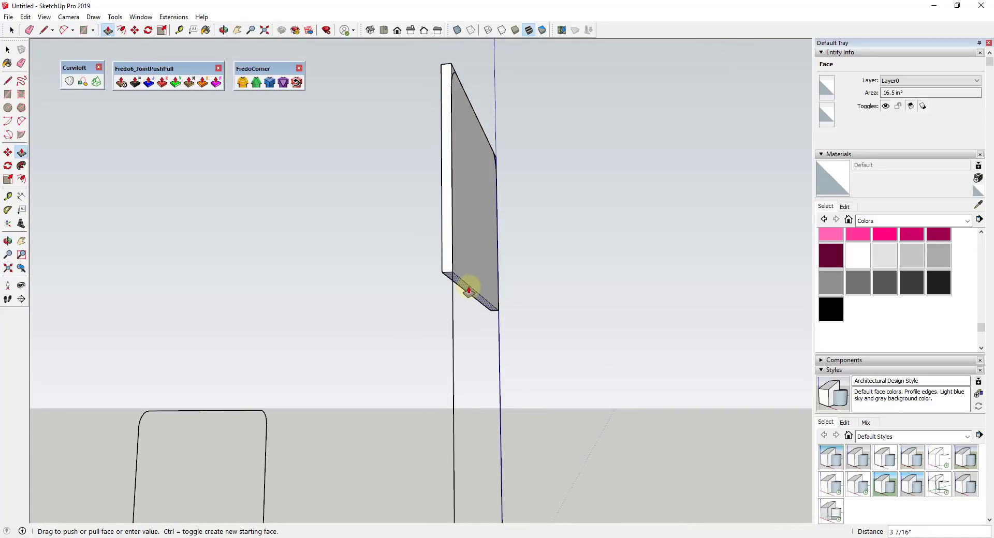
pyautogui.click(468, 291)
pyautogui.moveTo(574, 242); pyautogui.dragTo(427, 358, button='middle')
pyautogui.press('space')
# Group all faces and edges of the backrest panel
pyautogui.moveTo(441, 270); pyautogui.dragTo(491, 275, button='middle')
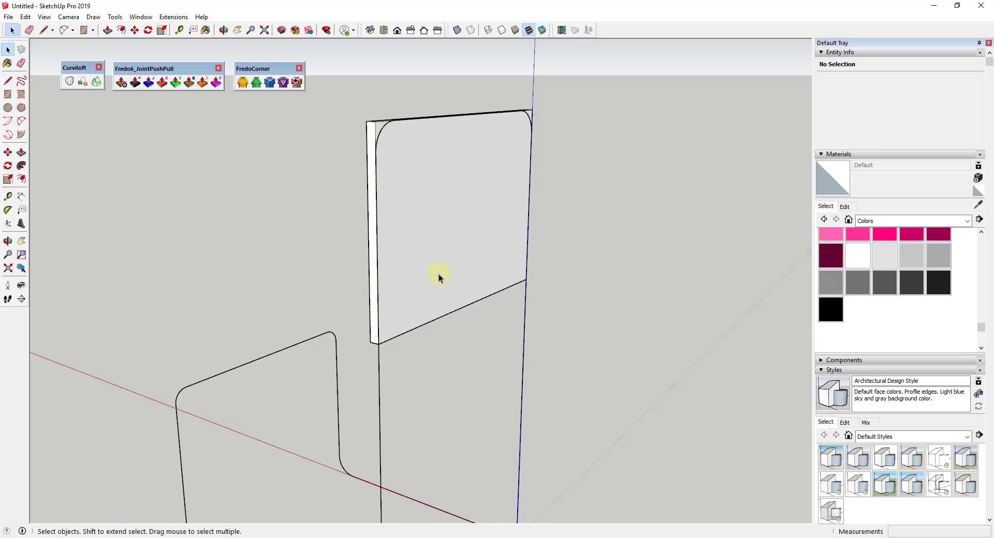
pyautogui.tripleClick(437, 252)
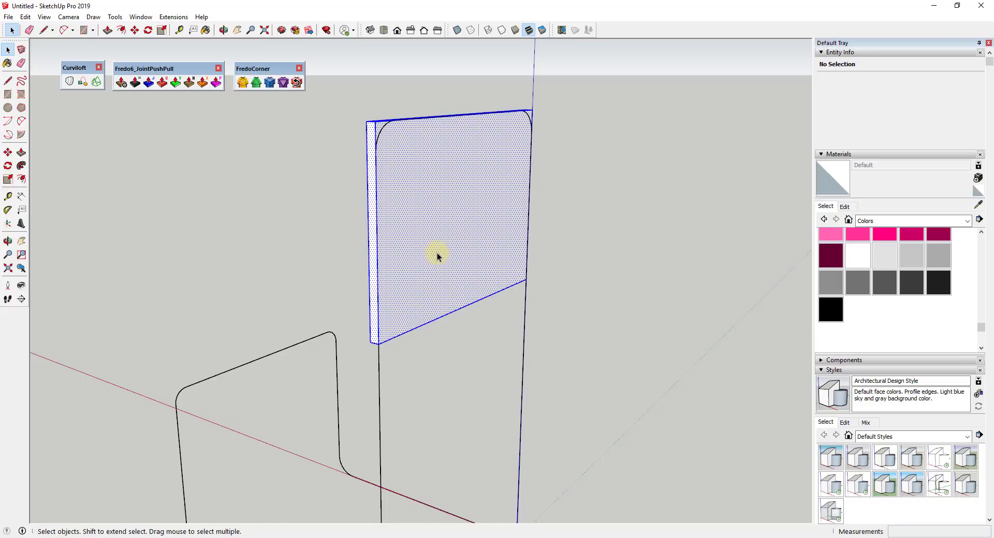
pyautogui.rightClick(437, 253)
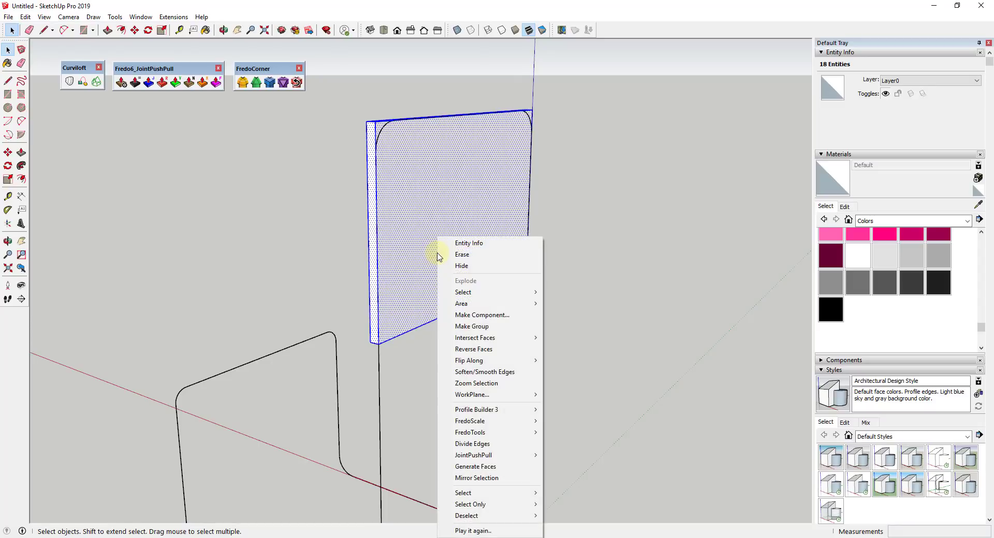
pyautogui.click(474, 326)
pyautogui.moveTo(366, 204); pyautogui.dragTo(312, 103, button='middle')
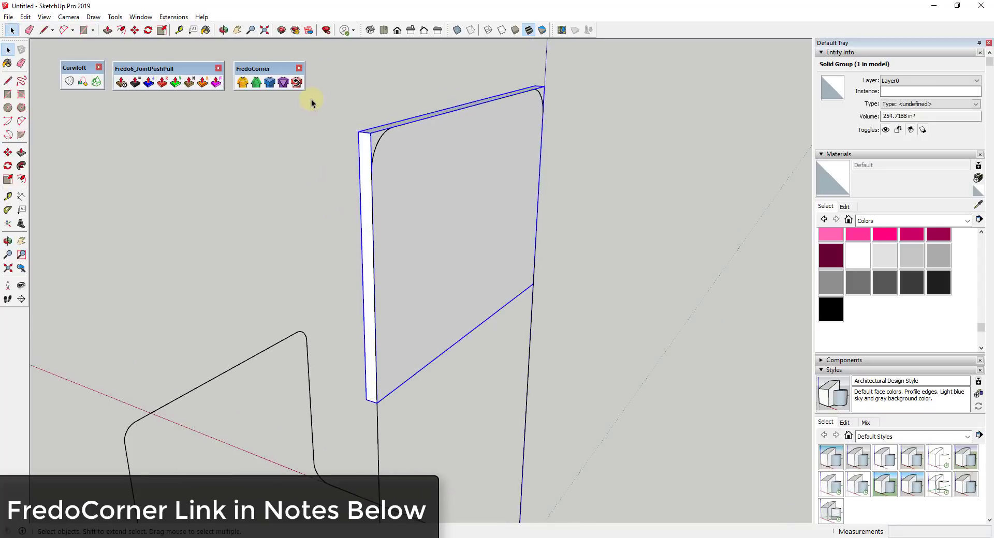
# Start FredoCorner rounding on the backrest group and select only the short thickness edges at its two upper corners
pyautogui.click(242, 83)
pyautogui.click(428, 160)
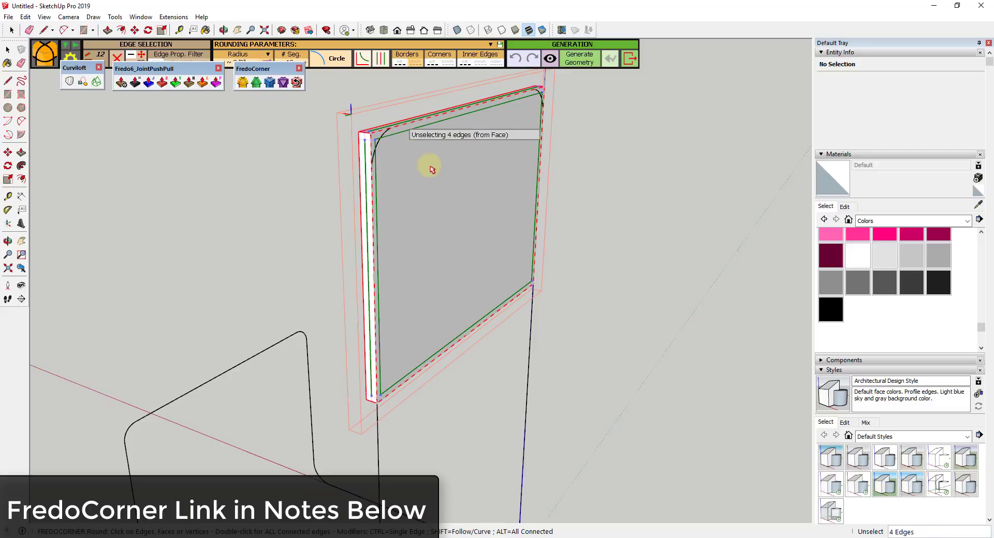
pyautogui.click(430, 170)
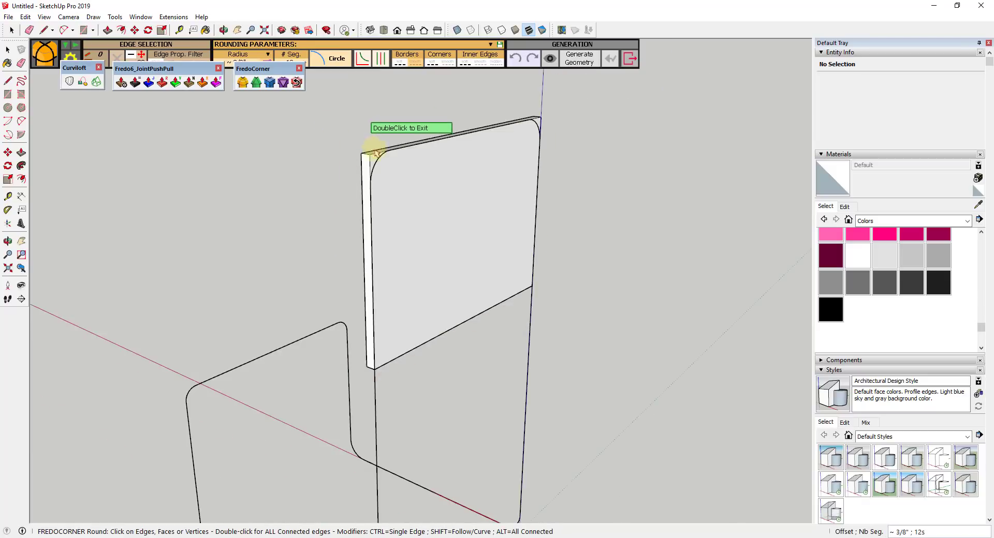
pyautogui.scroll(5, 361, 153)
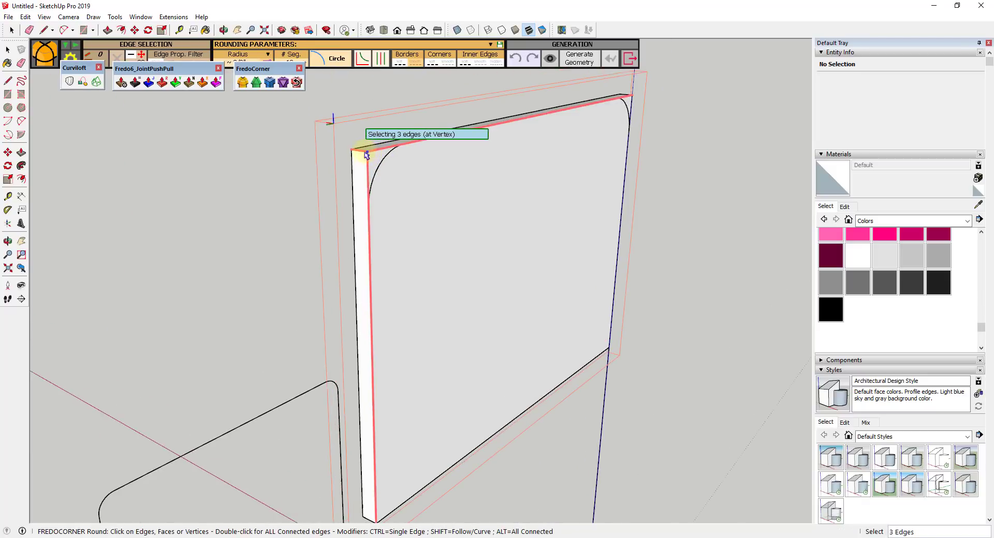
pyautogui.moveTo(598, 134); pyautogui.dragTo(461, 172, button='middle')
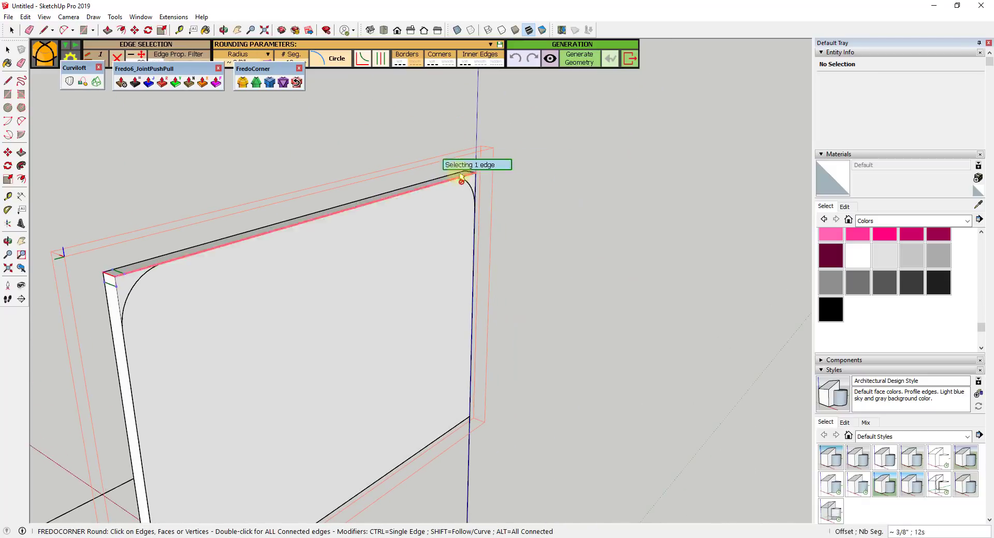
pyautogui.scroll(5, 469, 174)
pyautogui.scroll(1, 470, 176)
pyautogui.click(473, 172)
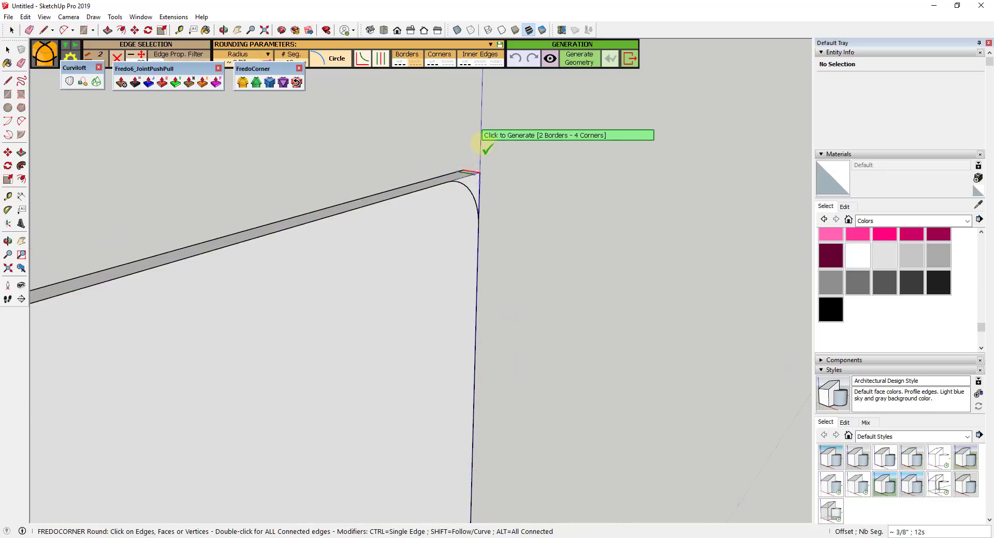
pyautogui.scroll(-7, 477, 155)
# Add the short thickness edges at the backrest's two lower corners to the rounding selection
pyautogui.scroll(6, 346, 361)
pyautogui.scroll(4, 311, 345)
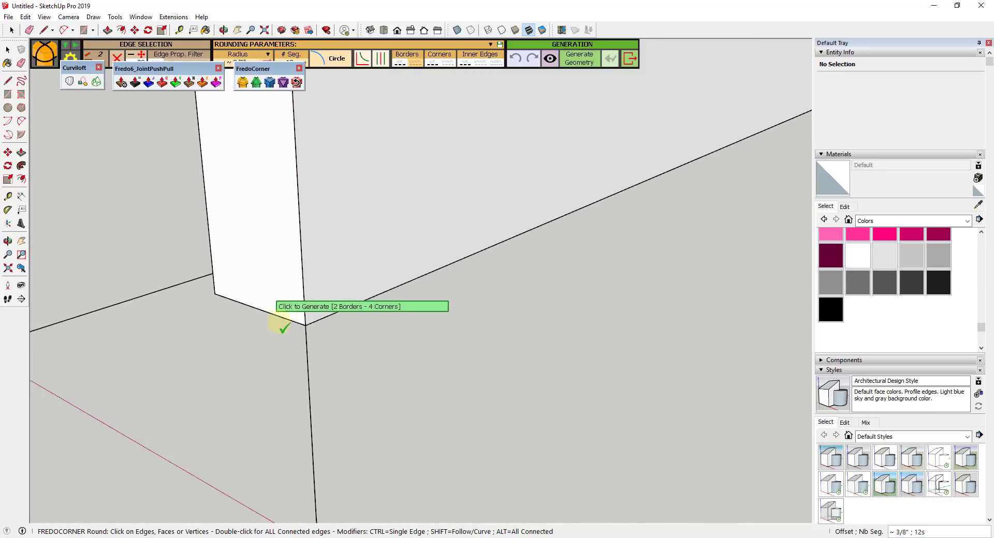
pyautogui.click(277, 317)
pyautogui.keyDown('shift'); pyautogui.moveTo(611, 200); pyautogui.dragTo(283, 375, button='middle'); pyautogui.keyUp('shift')
pyautogui.scroll(-1, 289, 369)
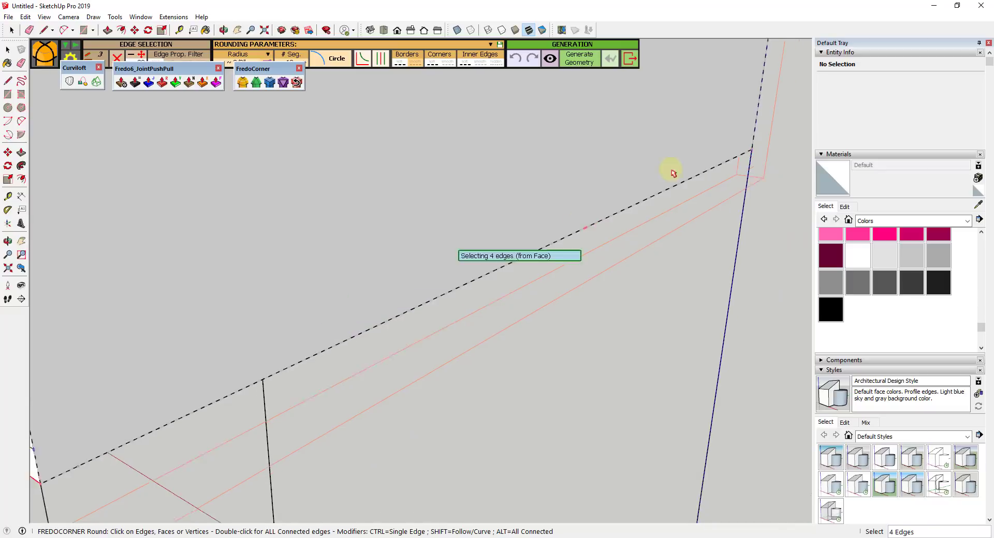
pyautogui.scroll(5, 745, 156)
pyautogui.scroll(-3, 586, 233)
pyautogui.scroll(-6, 588, 233)
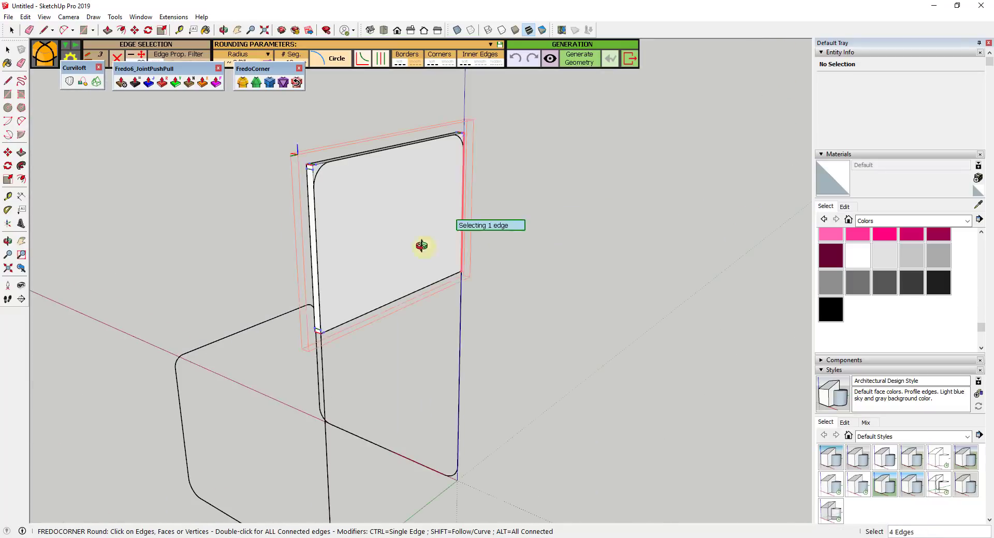
pyautogui.moveTo(421, 246); pyautogui.dragTo(86, 235, button='middle')
pyautogui.scroll(4, 450, 284)
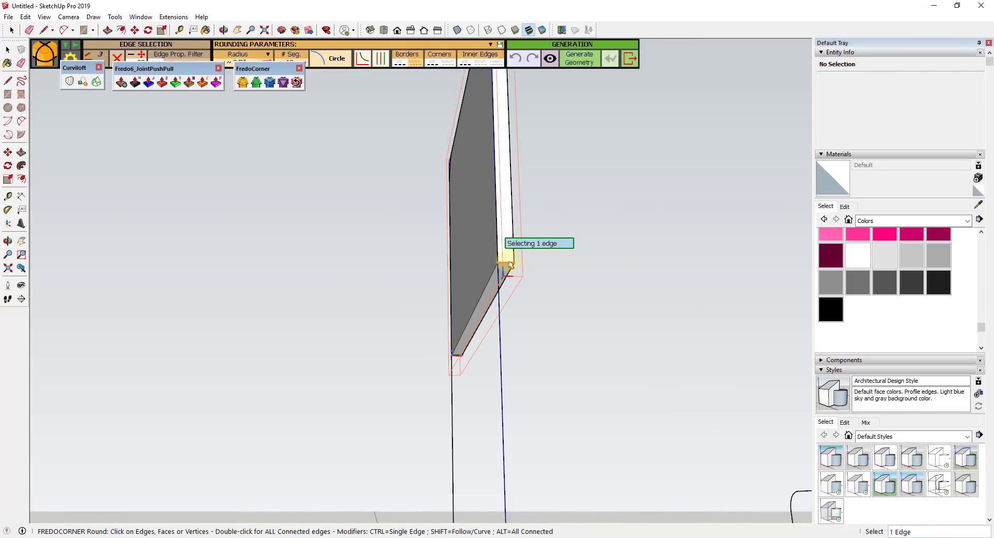
pyautogui.moveTo(373, 248); pyautogui.dragTo(486, 204, button='middle')
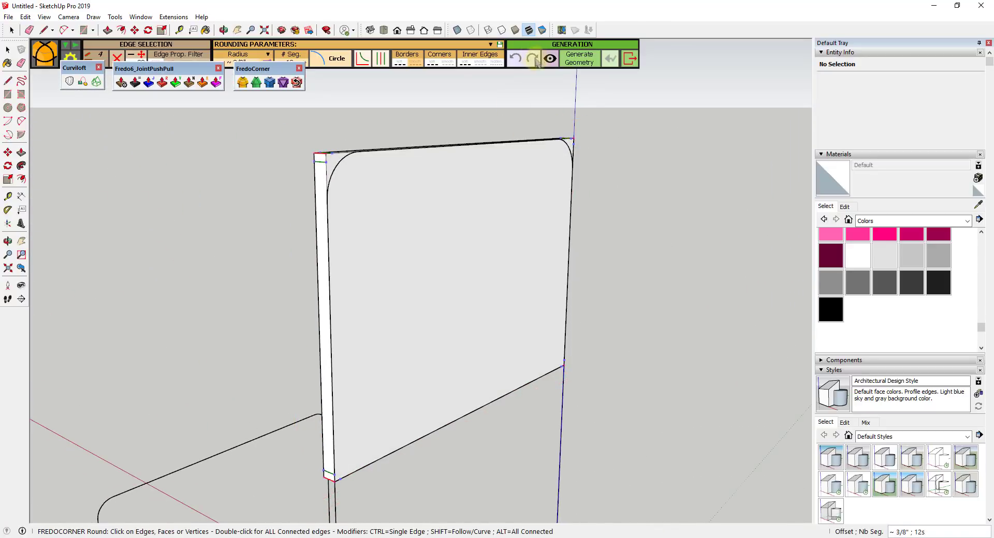
# Preview the corner rounding, enlarge its radius to roughly match the frame's upper corners, and generate the geometry
pyautogui.click(548, 61)
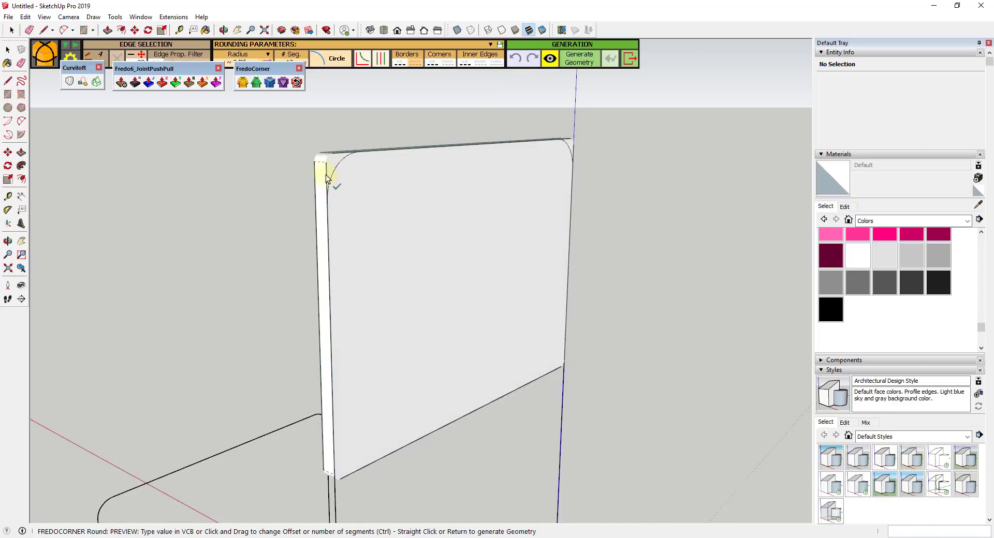
pyautogui.moveTo(603, 236); pyautogui.dragTo(610, 199)
pyautogui.moveTo(613, 155); pyautogui.dragTo(613, 155)
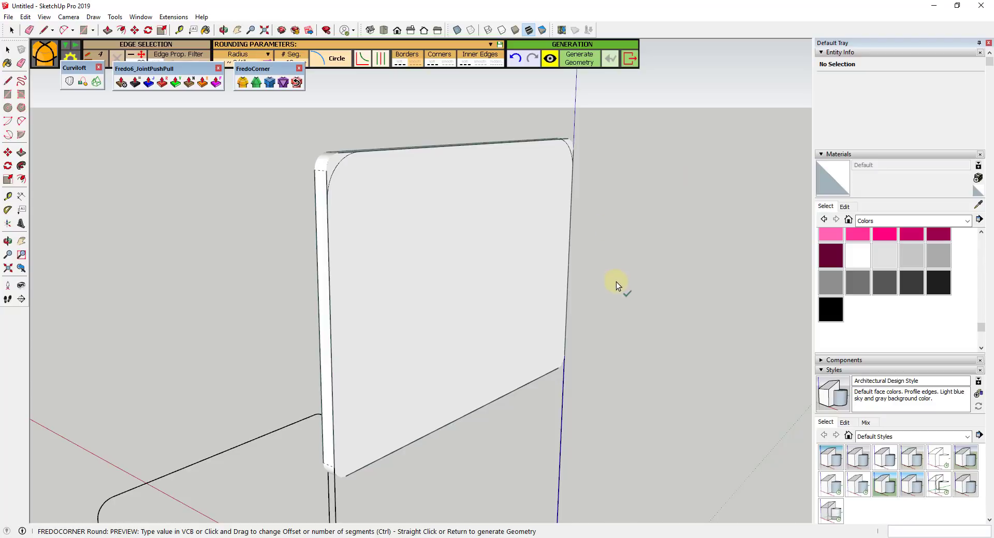
pyautogui.moveTo(618, 285); pyautogui.dragTo(633, 225)
pyautogui.moveTo(553, 256); pyautogui.dragTo(421, 270, button='middle')
pyautogui.moveTo(388, 213); pyautogui.dragTo(362, 206, button='middle')
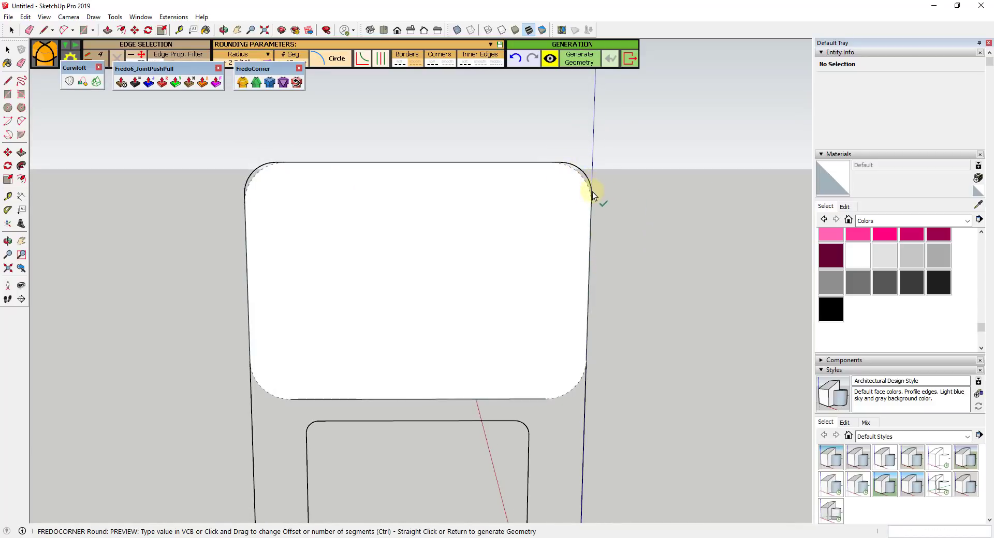
pyautogui.moveTo(633, 261)
pyautogui.mouseDown()
pyautogui.moveTo(632, 249)
pyautogui.moveTo(633, 258)
pyautogui.mouseUp()
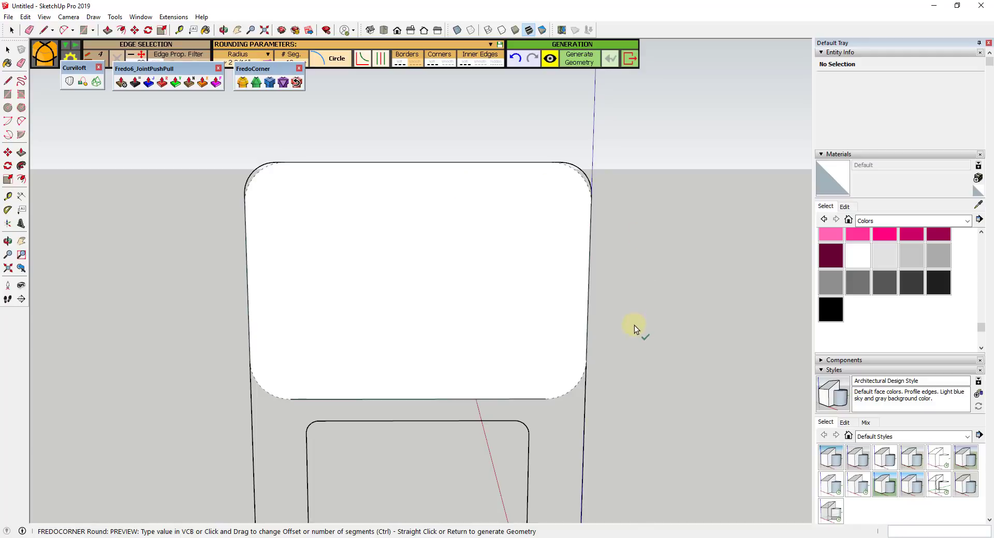
pyautogui.scroll(-3, 569, 288)
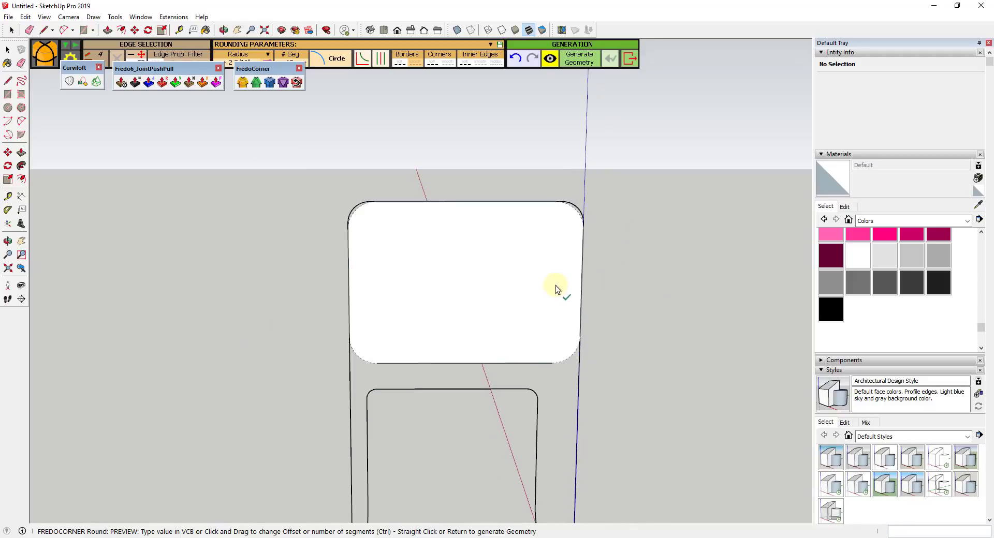
pyautogui.moveTo(653, 273); pyautogui.dragTo(657, 272)
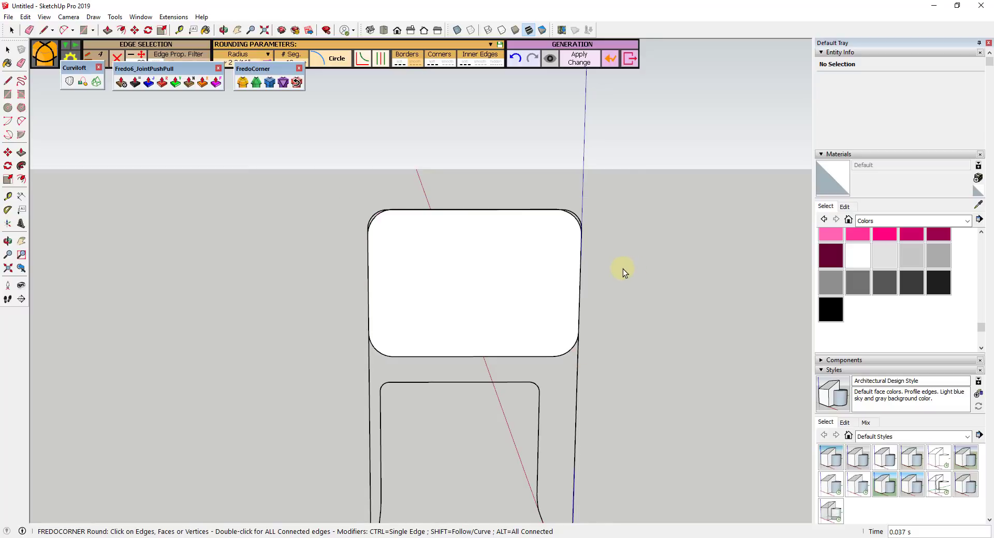
# Scale the rounded backrest panel down uniformly about its center, starting with a factor of 0.98, to fit inside the frame outline
pyautogui.press('space')
pyautogui.click(548, 284)
pyautogui.moveTo(455, 284); pyautogui.dragTo(405, 255, button='middle')
pyautogui.scroll(2, 406, 254)
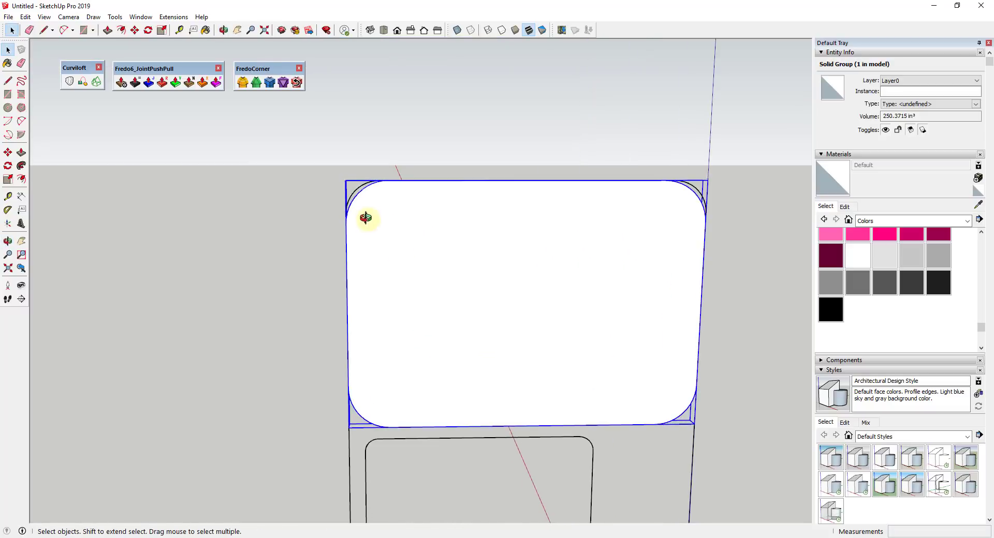
pyautogui.moveTo(362, 217); pyautogui.dragTo(441, 246, button='middle')
pyautogui.press('s')
pyautogui.scroll(2, 361, 185)
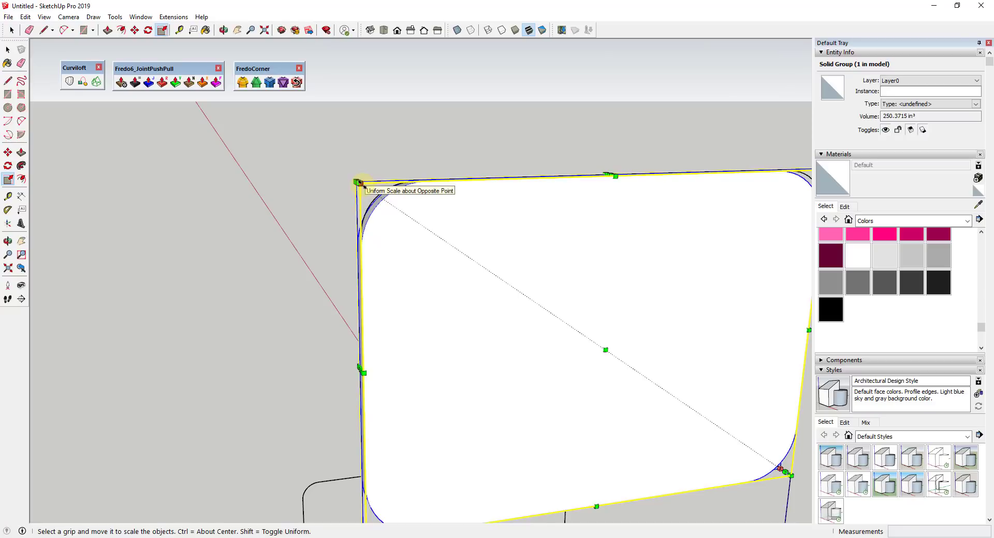
pyautogui.keyDown('ctrl'); pyautogui.moveTo(360, 183); pyautogui.dragTo(364, 184); pyautogui.keyUp('ctrl')
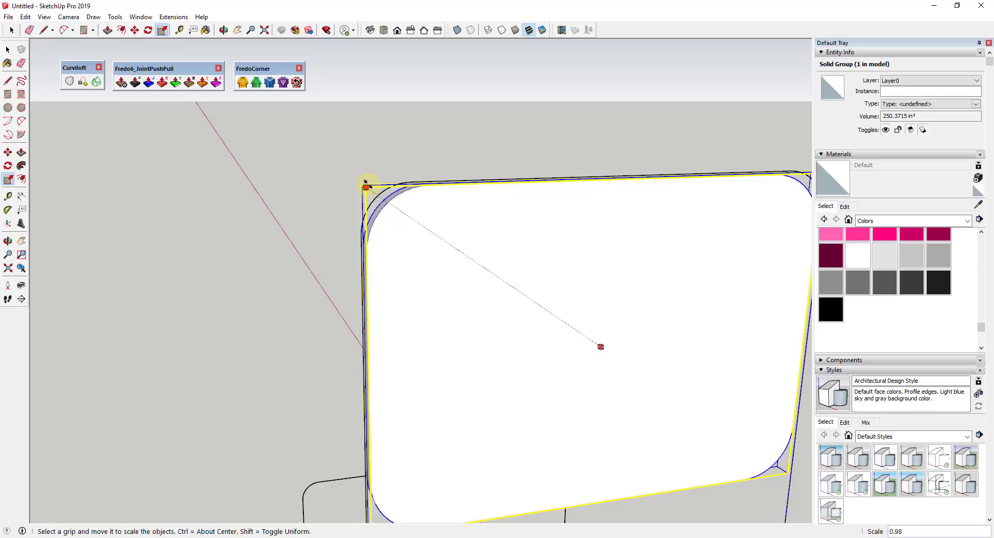
pyautogui.keyDown('ctrl'); pyautogui.moveTo(365, 185); pyautogui.dragTo(370, 185); pyautogui.keyUp('ctrl')
pyautogui.press('space')
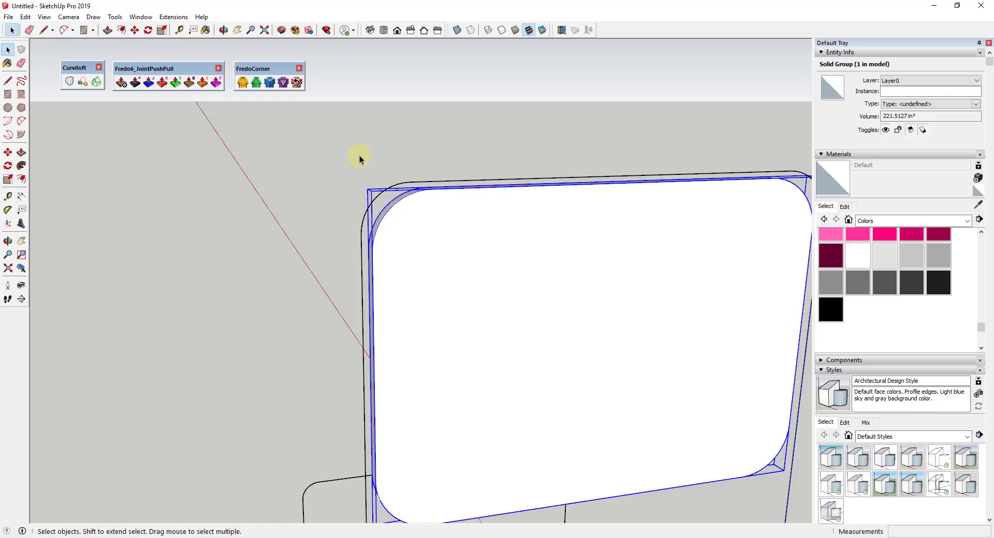
# Deselect the backrest and unhide the tubular chair frame
pyautogui.click(360, 158)
pyautogui.click(25, 17)
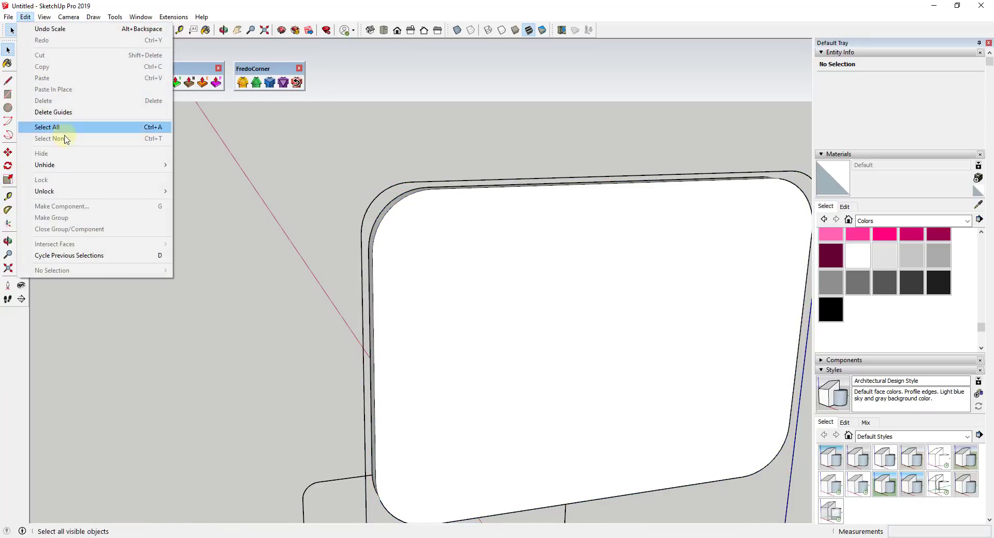
pyautogui.moveTo(67, 165)
pyautogui.click(202, 188)
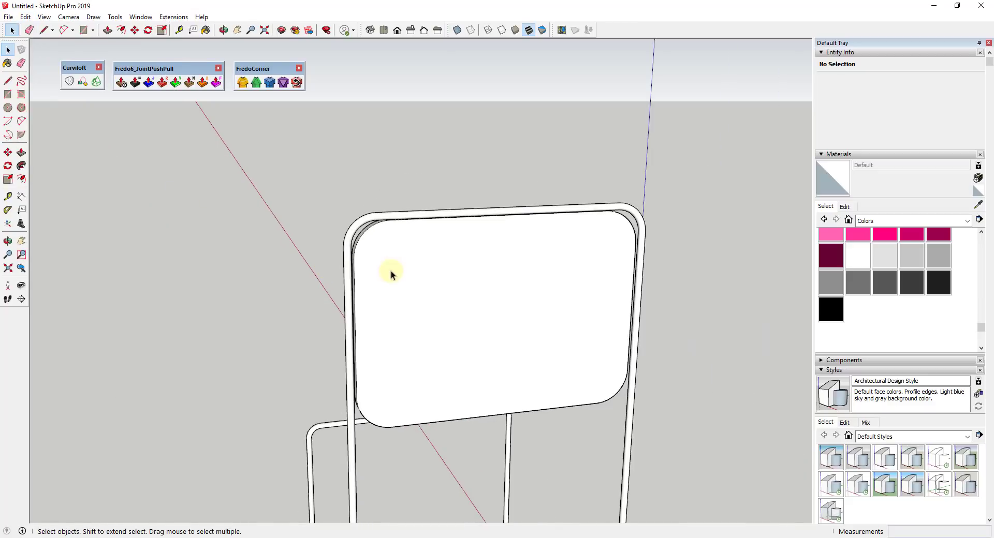
# Move the backrest panel down about 1/16" along the blue axis within the tubular frame
pyautogui.moveTo(391, 272); pyautogui.dragTo(382, 235, button='middle')
pyautogui.click(437, 292)
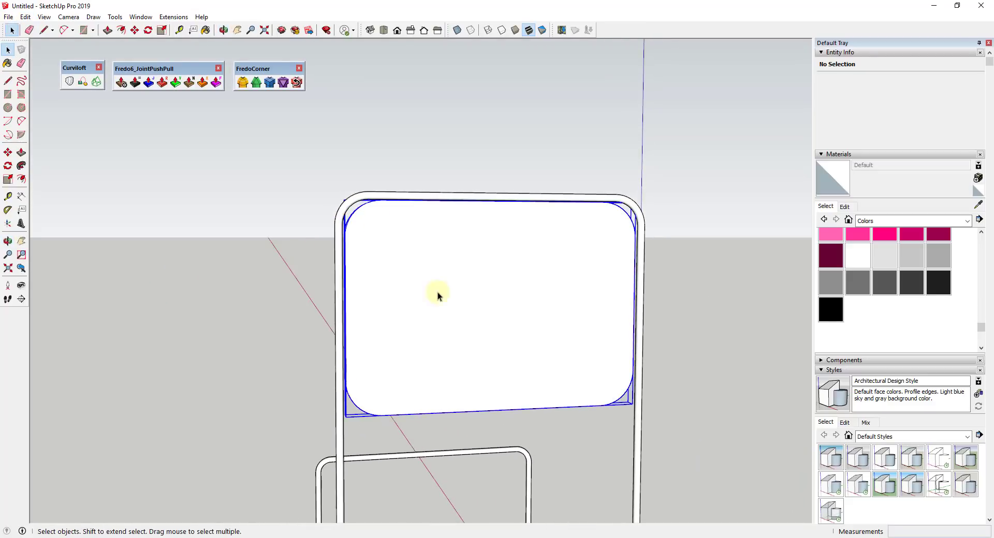
pyautogui.press('m')
pyautogui.click(466, 291)
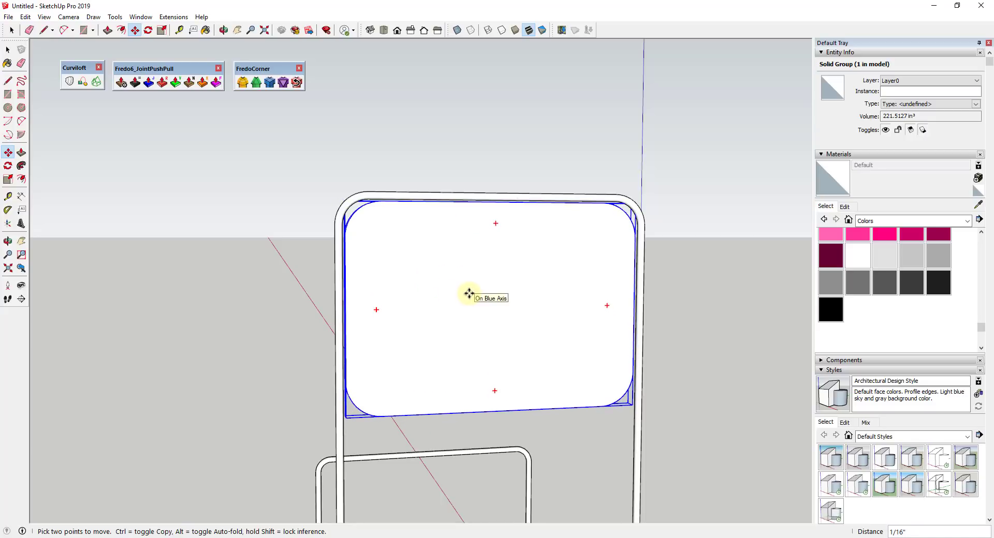
# Inside the backrest group, select the lower rounded edges and move them down about 2 7/16" to lengthen the panel
pyautogui.moveTo(413, 312); pyautogui.dragTo(619, 253, button='middle')
pyautogui.press('space')
pyautogui.moveTo(542, 317); pyautogui.dragTo(666, 395)
pyautogui.press('space')
pyautogui.moveTo(597, 327); pyautogui.dragTo(653, 369, button='middle')
pyautogui.press('m')
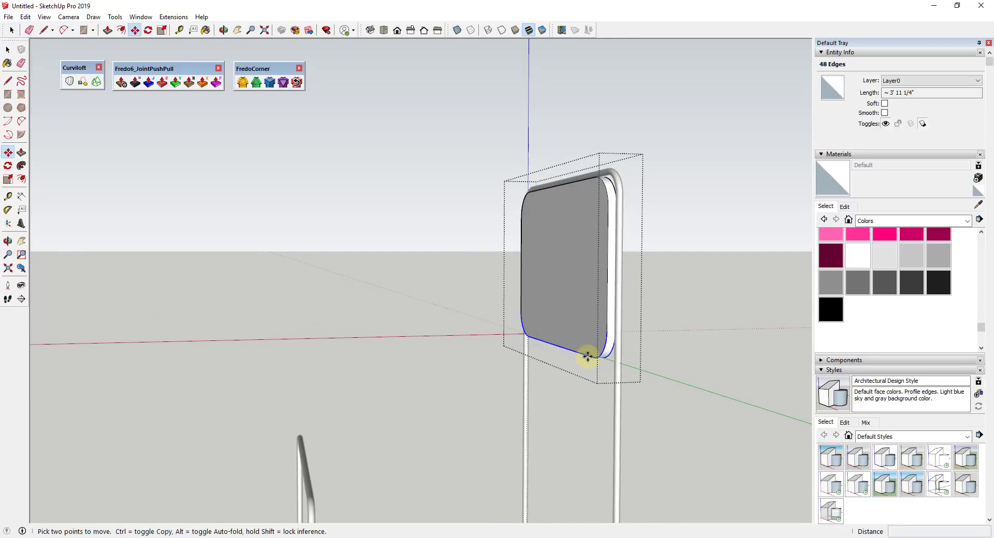
pyautogui.moveTo(588, 356); pyautogui.dragTo(596, 385)
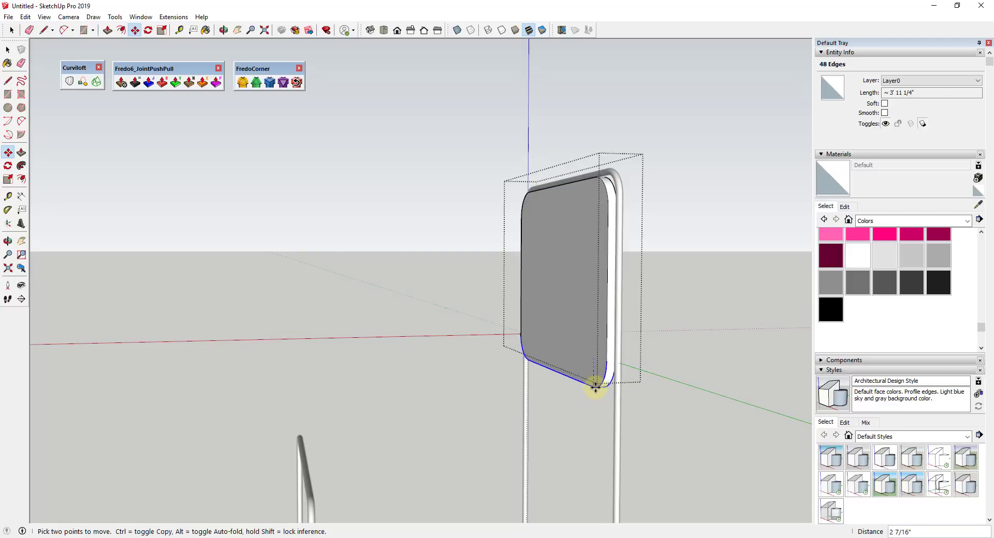
pyautogui.click(595, 388)
pyautogui.press('space')
# Close the backrest group, select the whole backrest panel and turn on the display of hidden geometry
pyautogui.click(685, 390)
pyautogui.moveTo(636, 392); pyautogui.dragTo(599, 385, button='middle')
pyautogui.click(573, 260)
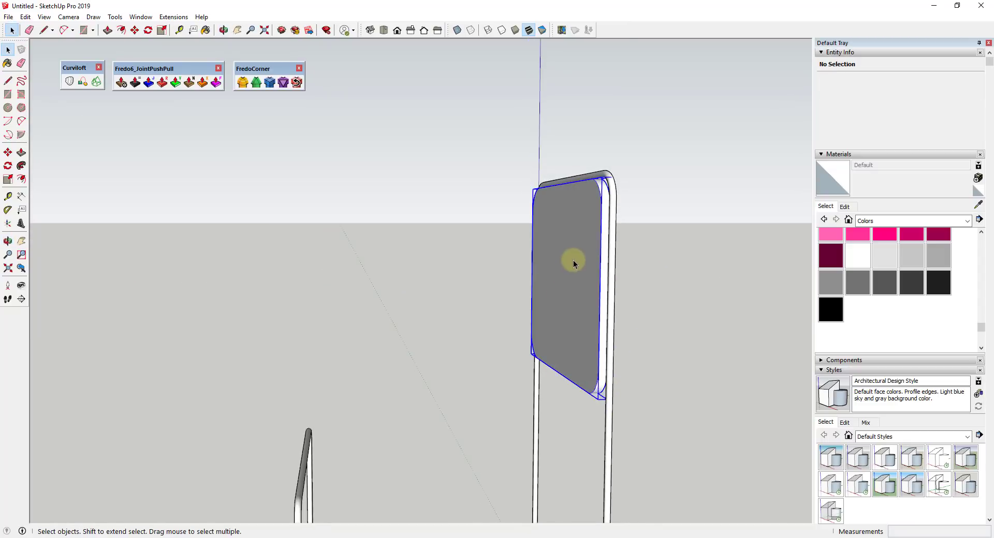
pyautogui.moveTo(573, 260); pyautogui.dragTo(548, 158, button='middle')
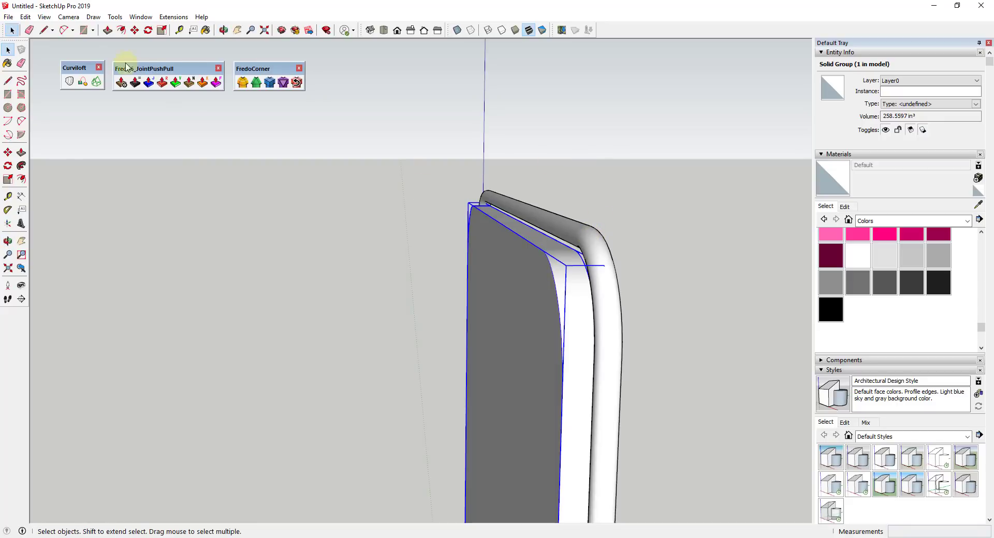
pyautogui.click(45, 19)
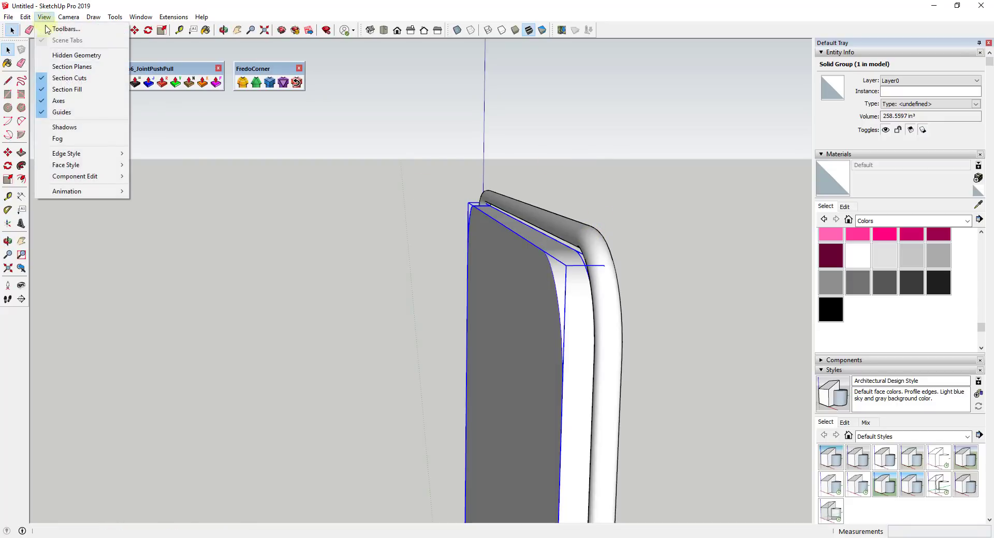
pyautogui.click(57, 55)
# Move the backrest panel about 3/8" along the red axis so it lines up with the tubular frame
pyautogui.moveTo(636, 216); pyautogui.dragTo(511, 244, button='middle')
pyautogui.press('m')
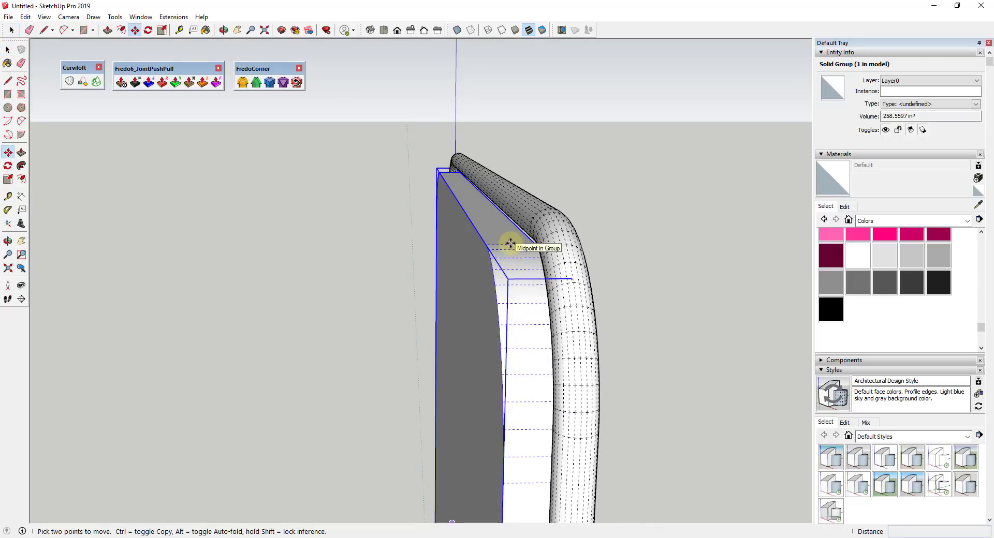
pyautogui.moveTo(510, 244); pyautogui.dragTo(520, 244)
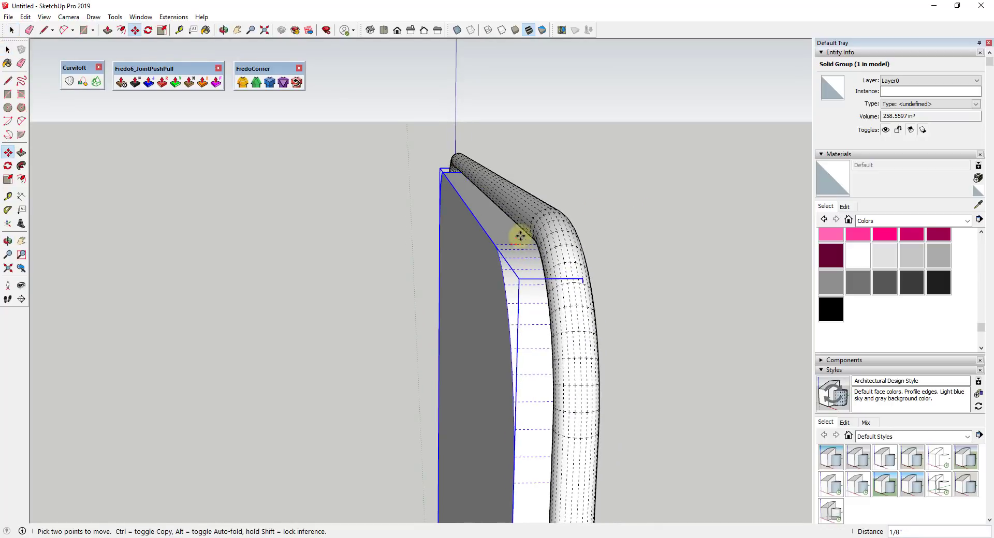
pyautogui.scroll(4, 562, 202)
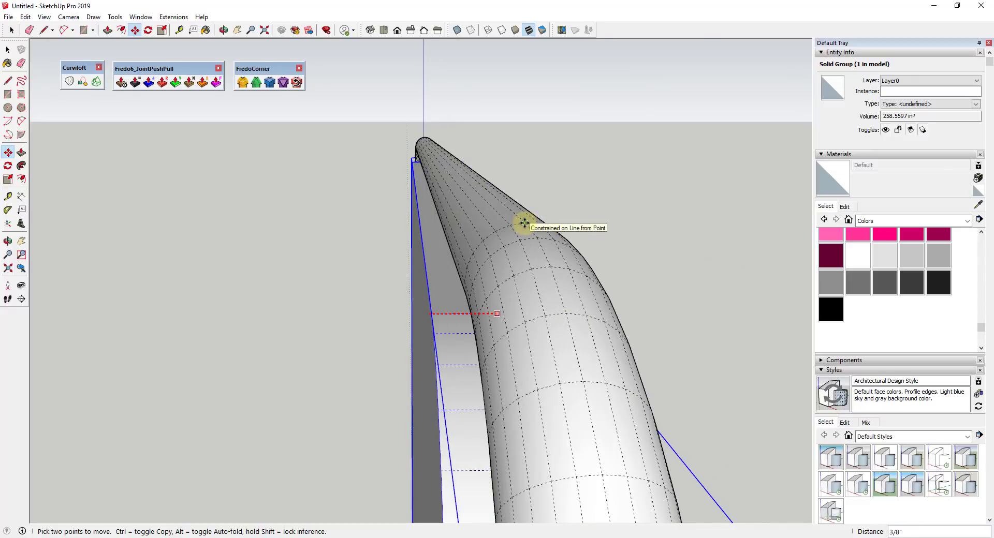
pyautogui.moveTo(532, 225); pyautogui.dragTo(685, 251, button='middle')
pyautogui.scroll(-3, 697, 282)
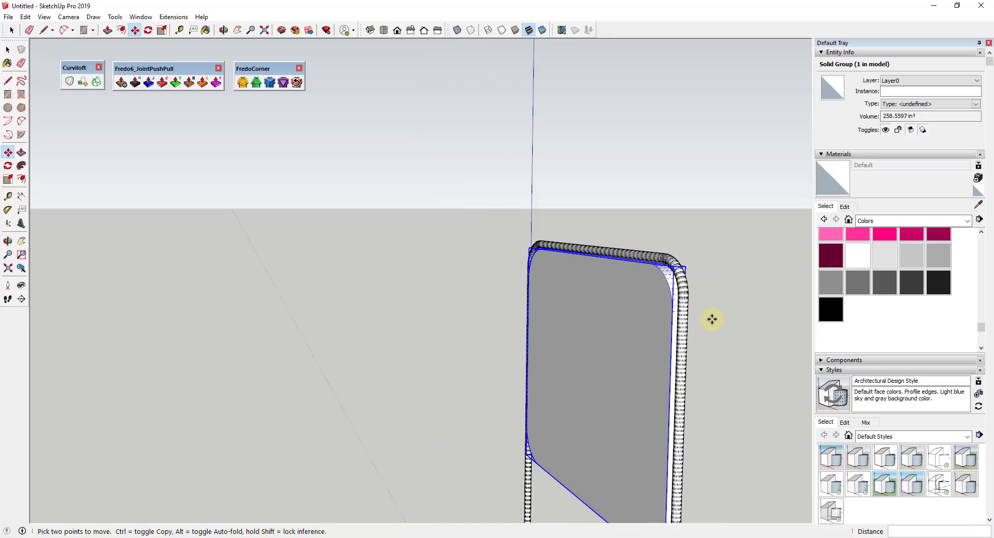
pyautogui.moveTo(691, 331); pyautogui.dragTo(564, 314, button='middle')
pyautogui.press('space')
# Draw a two-point arc across the panel's top thickness and over the tube, about 11/16" wide with an 11/16" bulge
pyautogui.scroll(2, 580, 310)
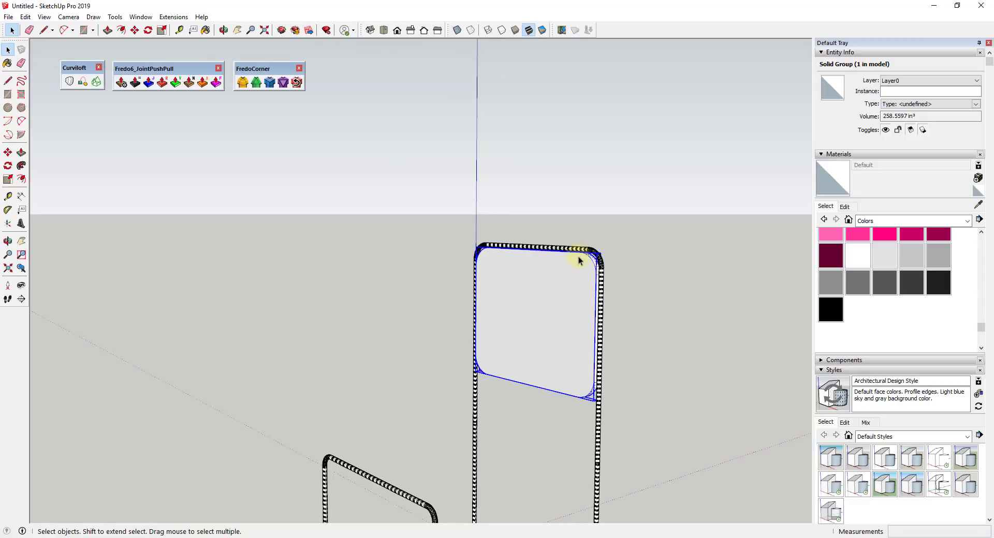
pyautogui.scroll(3, 585, 259)
pyautogui.moveTo(580, 259); pyautogui.dragTo(574, 234, button='middle')
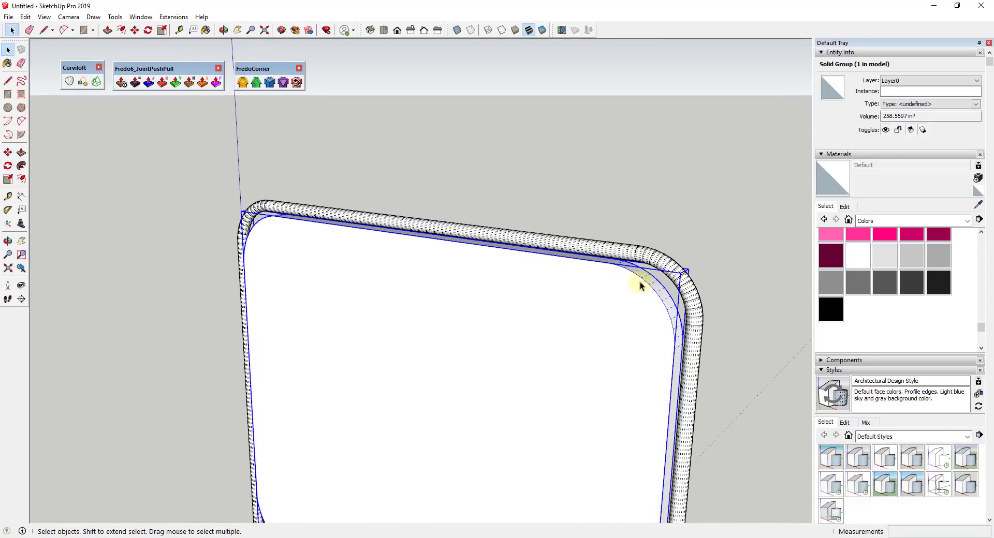
pyautogui.scroll(4, 619, 282)
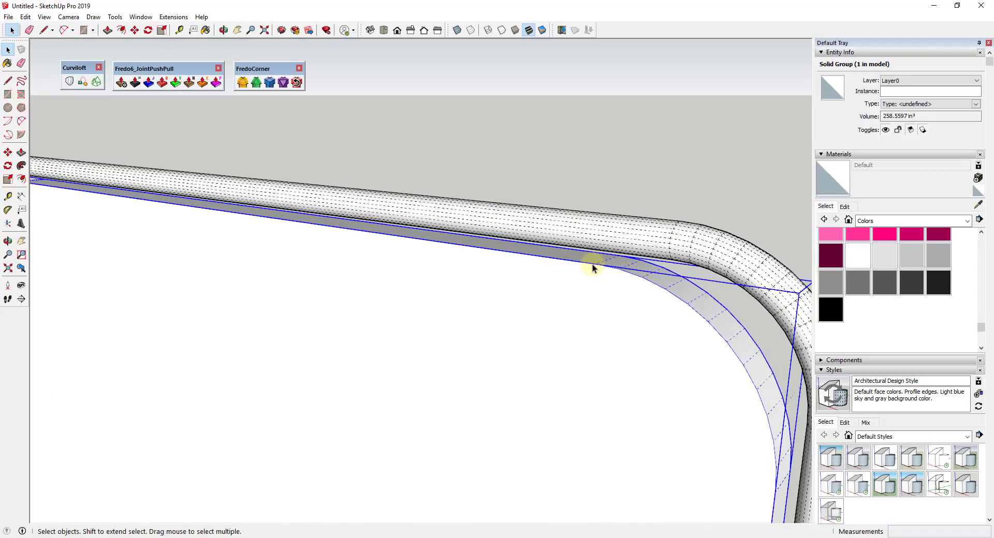
pyautogui.moveTo(595, 263); pyautogui.dragTo(437, 231, button='middle')
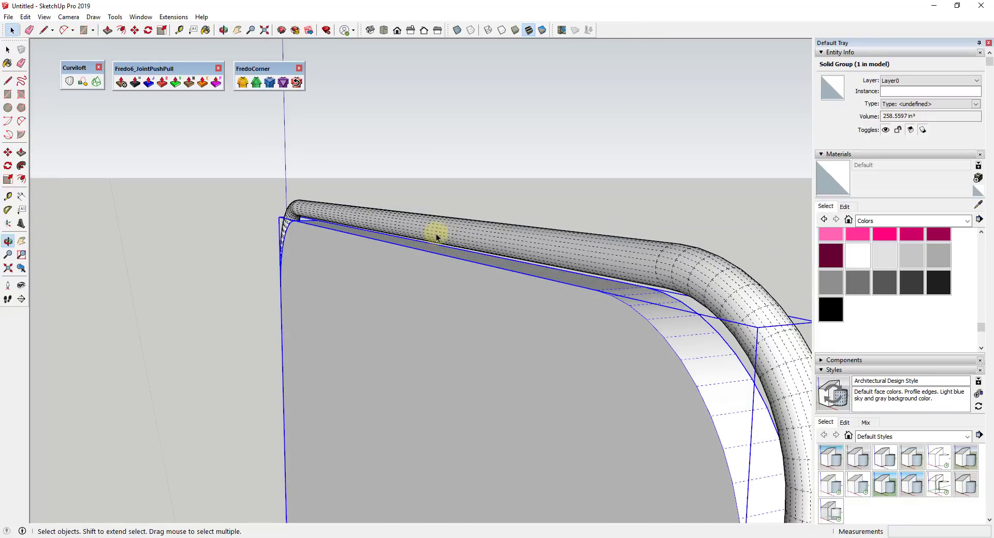
pyautogui.press('a')
pyautogui.click(558, 282)
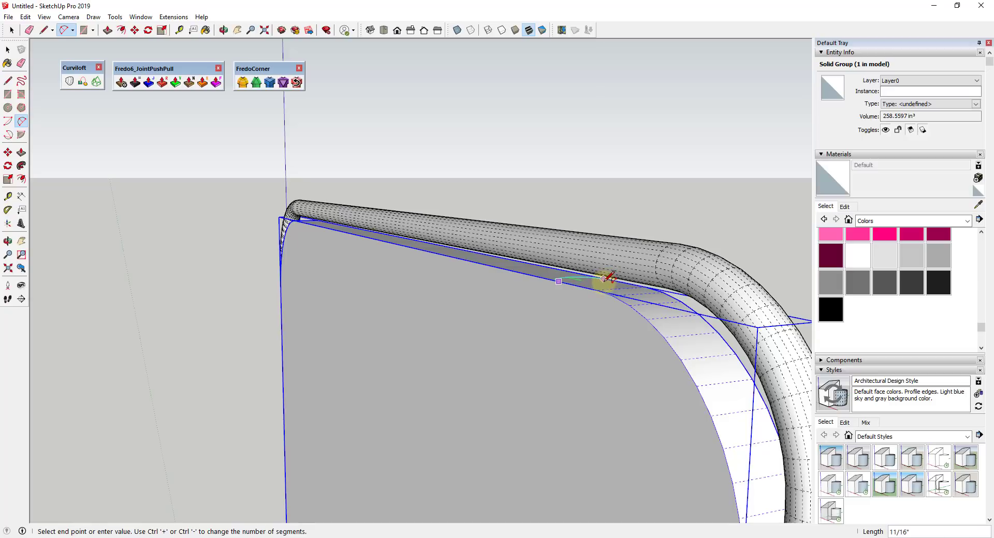
pyautogui.click(605, 279)
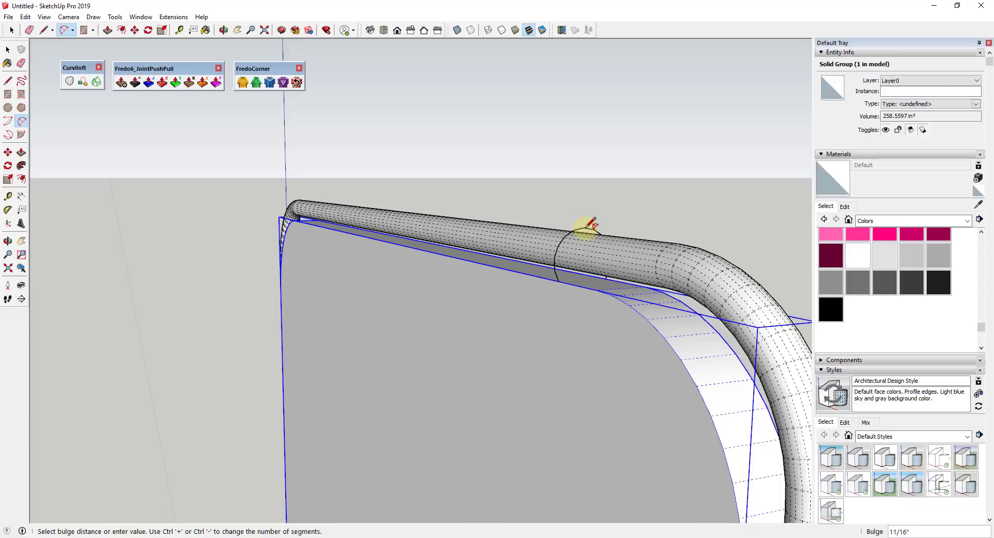
pyautogui.click(585, 228)
# Inspect the arc around the top tube and erase it
pyautogui.press('space')
pyautogui.moveTo(599, 286); pyautogui.dragTo(568, 237, button='middle')
pyautogui.scroll(3, 569, 235)
pyautogui.click(571, 232)
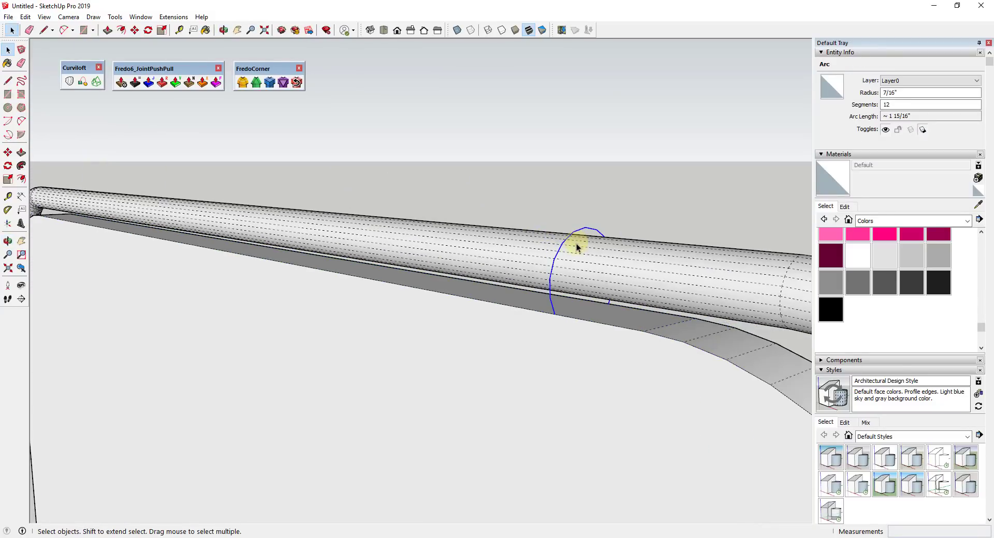
pyautogui.scroll(-2, 575, 253)
pyautogui.press('m')
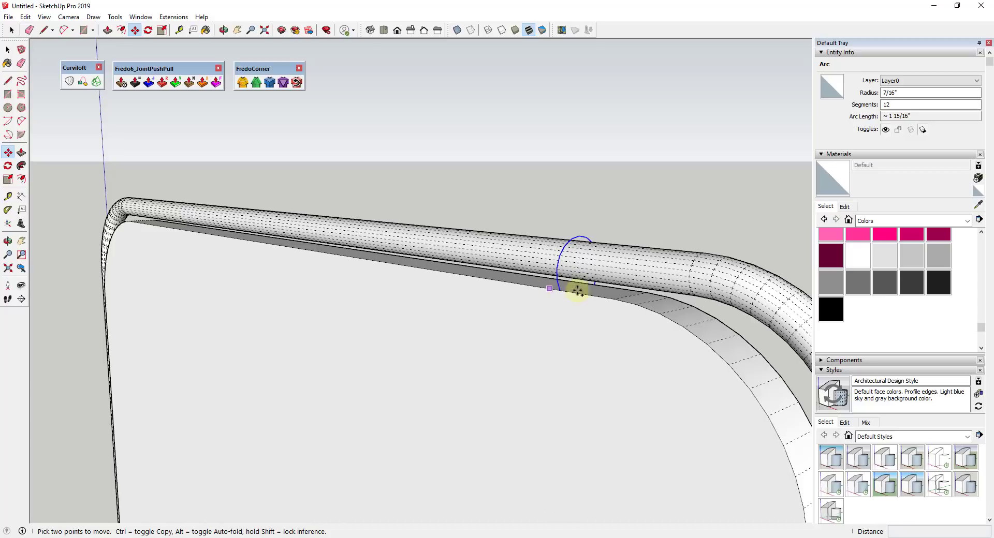
pyautogui.moveTo(575, 284)
pyautogui.mouseDown(button='middle')
pyautogui.moveTo(508, 290)
pyautogui.moveTo(548, 256)
pyautogui.mouseUp(button='middle')
pyautogui.press('space')
pyautogui.press('e')
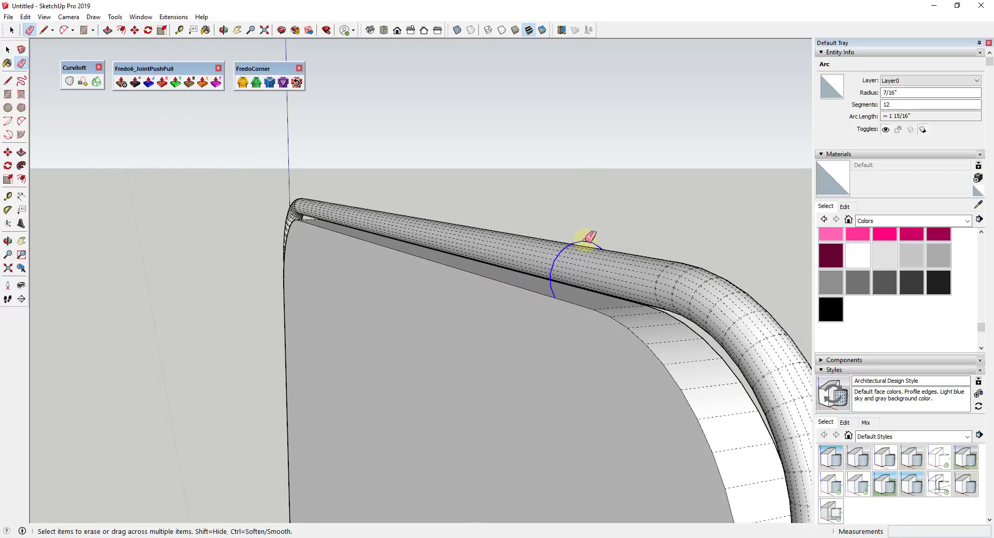
pyautogui.click(590, 237)
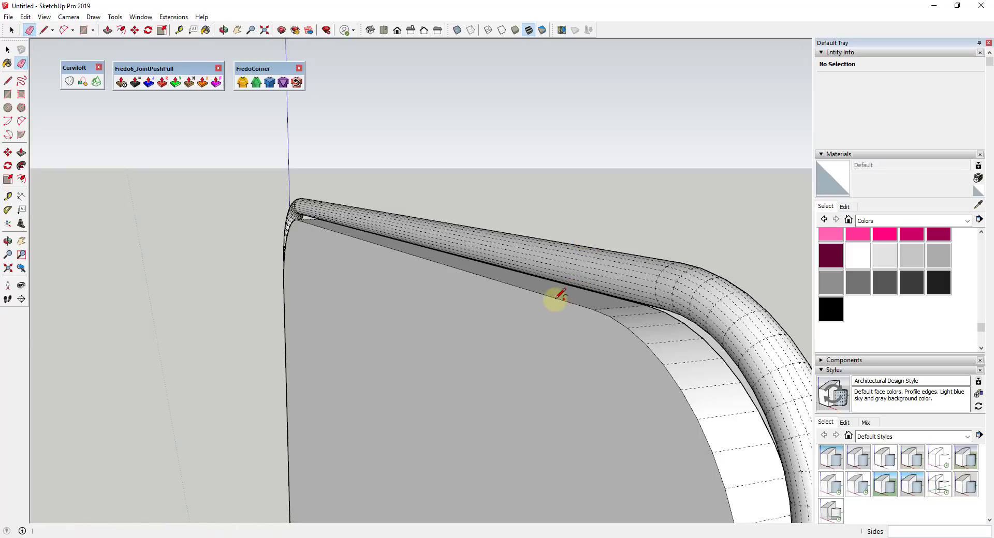
pyautogui.press('a')
pyautogui.moveTo(550, 296); pyautogui.dragTo(568, 291, button='middle')
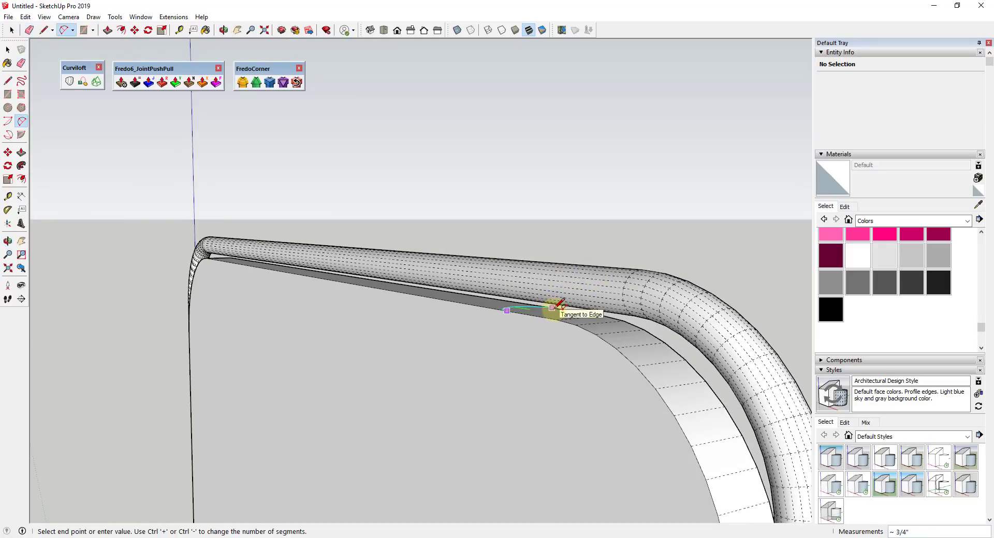
pyautogui.click(552, 308)
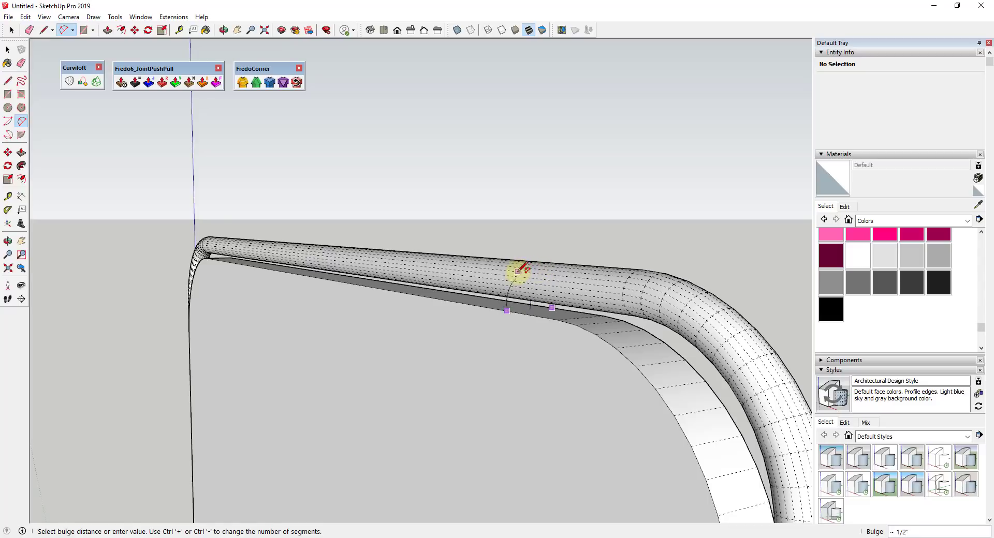
pyautogui.moveTo(511, 284); pyautogui.dragTo(483, 355, button='middle')
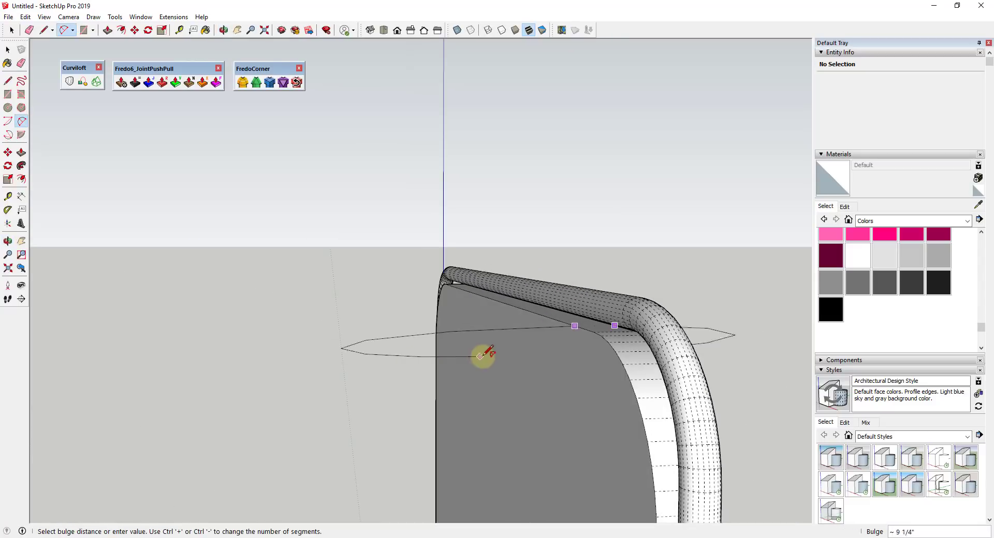
pyautogui.press('space')
# Hide the tubular chair frame and turn off the display of hidden geometry
pyautogui.click(591, 309)
pyautogui.rightClick(591, 309)
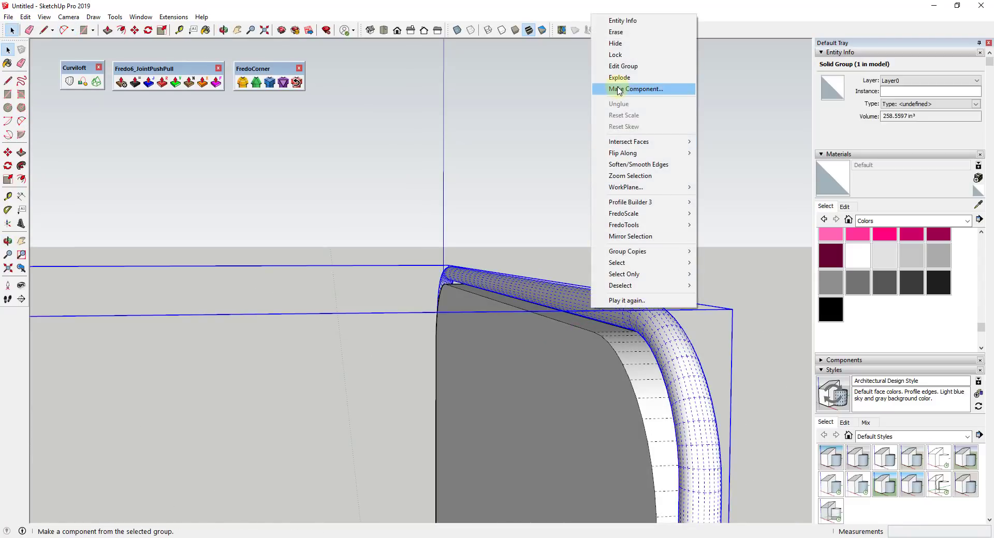
pyautogui.click(617, 43)
pyautogui.click(645, 260)
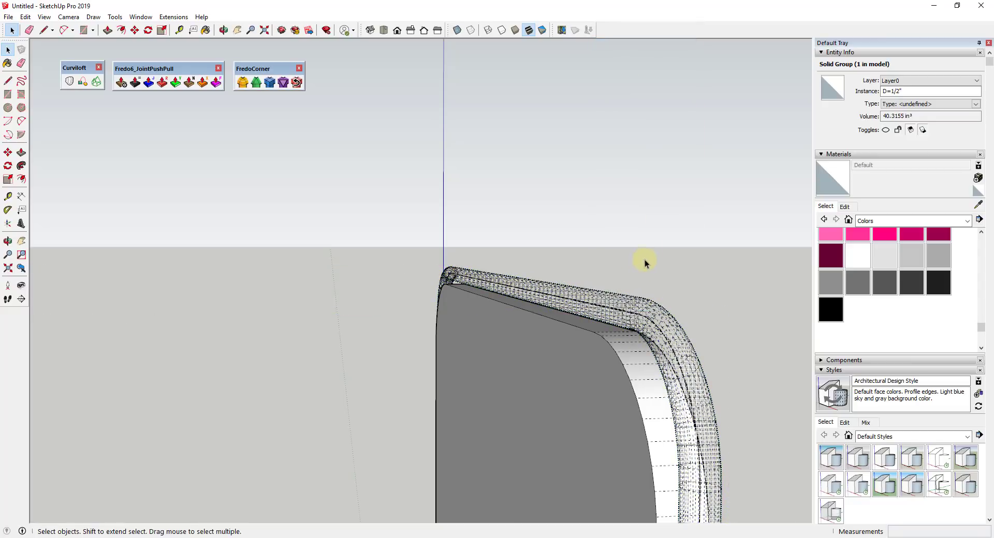
pyautogui.click(44, 17)
pyautogui.click(67, 53)
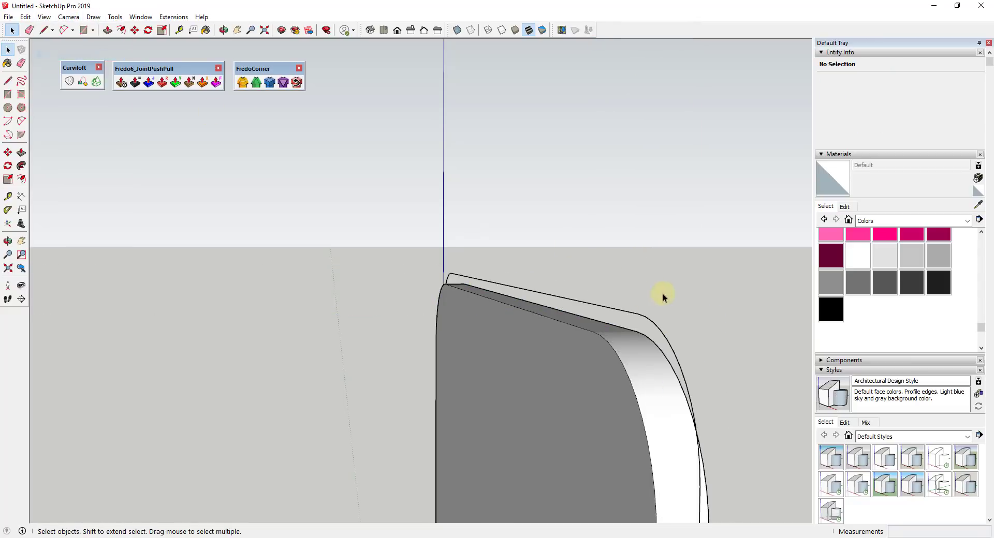
# Draw an upward two-point arc with a radius of about 3/8" across the thickness of the backrest panel's top edge
pyautogui.moveTo(661, 295); pyautogui.dragTo(580, 362, button='middle')
pyautogui.press('a')
pyautogui.click(550, 365)
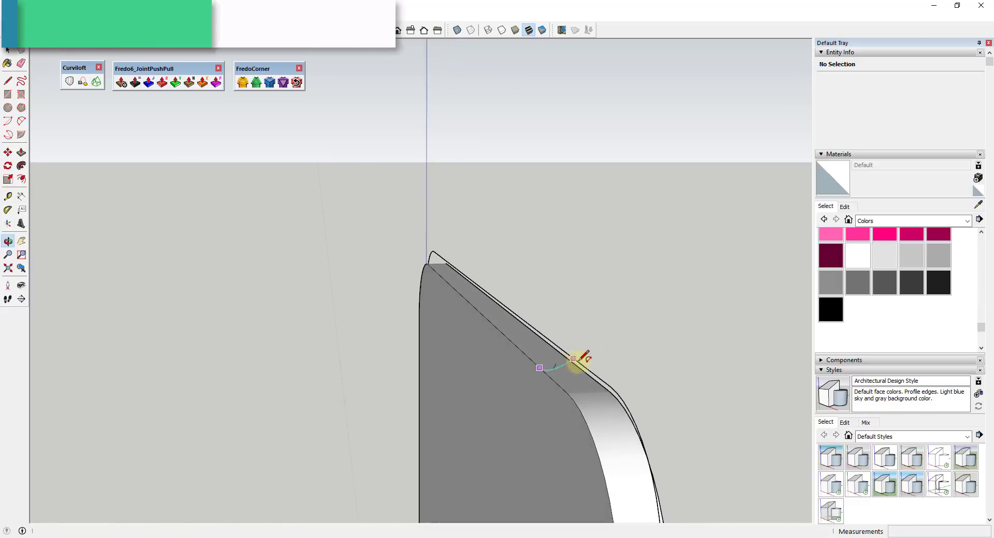
pyautogui.click(578, 366)
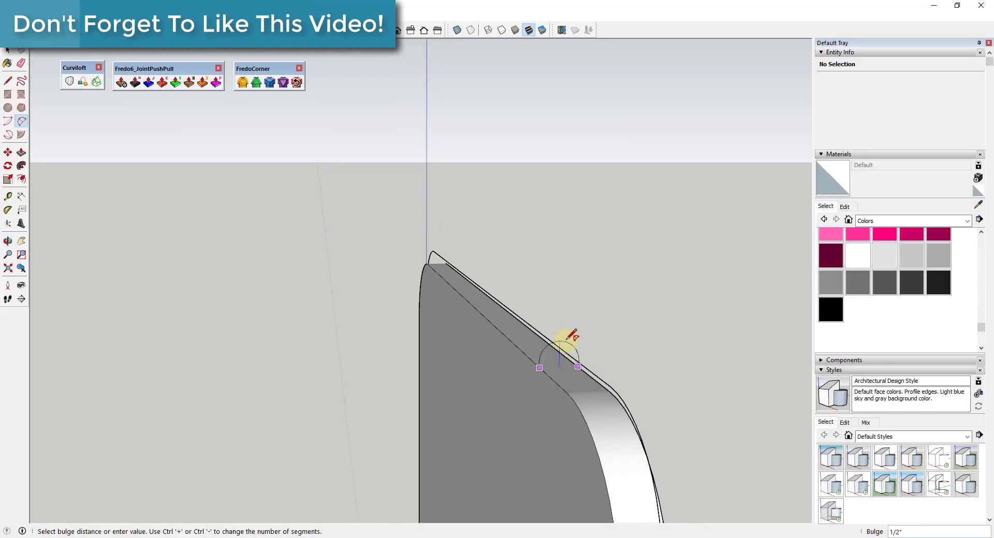
pyautogui.moveTo(570, 337); pyautogui.dragTo(525, 290, button='middle')
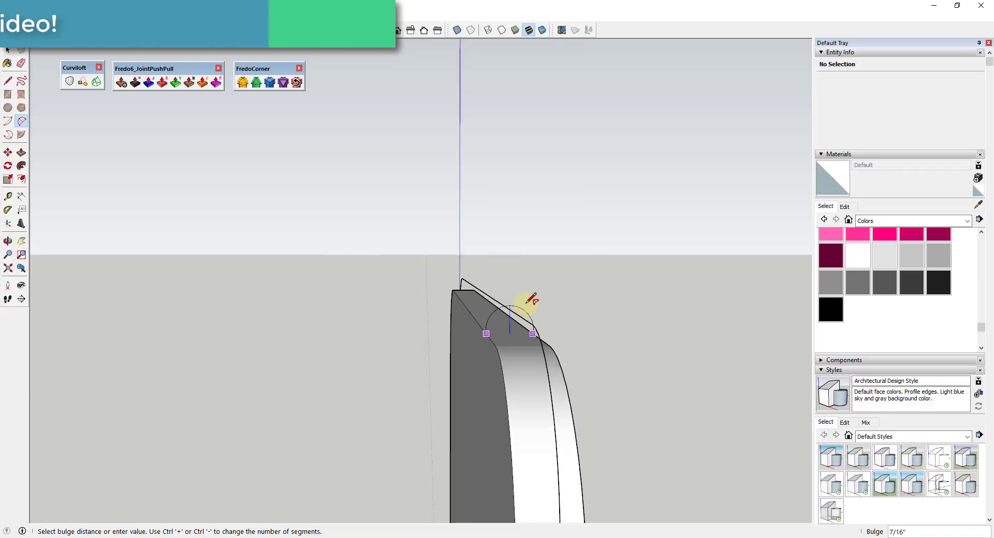
pyautogui.click(532, 304)
pyautogui.press('space')
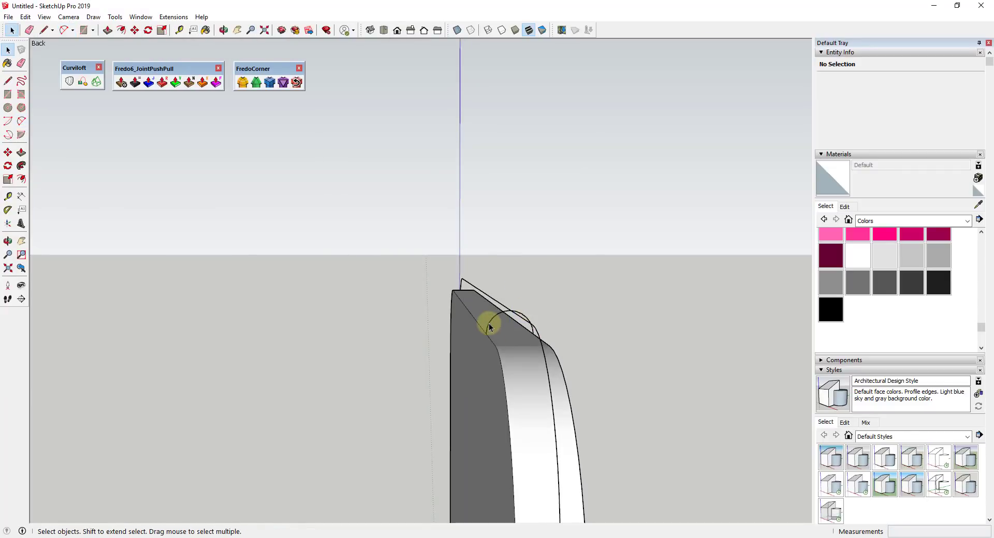
# Select the new arc on the panel's top edge and unhide all hidden objects to restore the tubular frame
pyautogui.moveTo(488, 326)
pyautogui.mouseDown(button='middle')
pyautogui.moveTo(514, 327)
pyautogui.moveTo(495, 330)
pyautogui.mouseUp(button='middle')
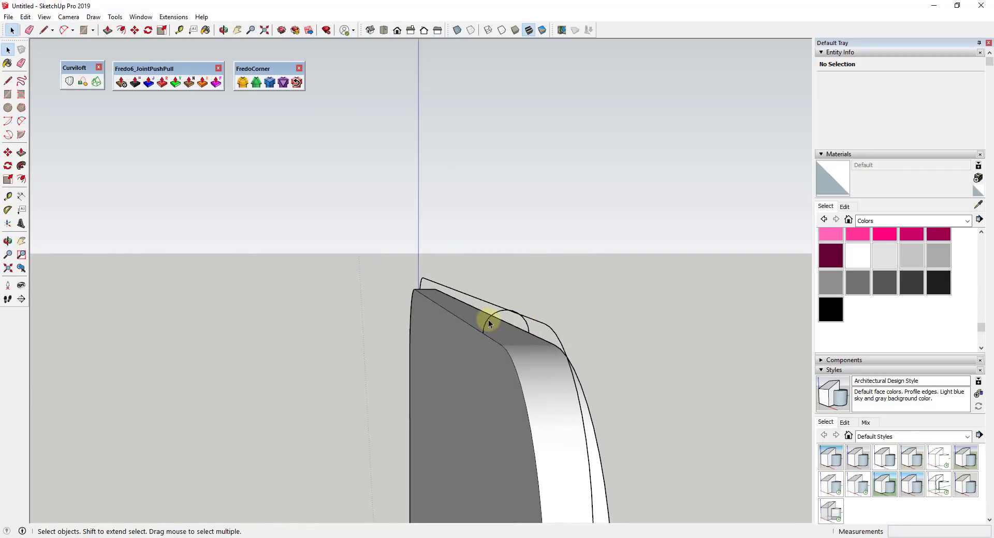
pyautogui.click(489, 324)
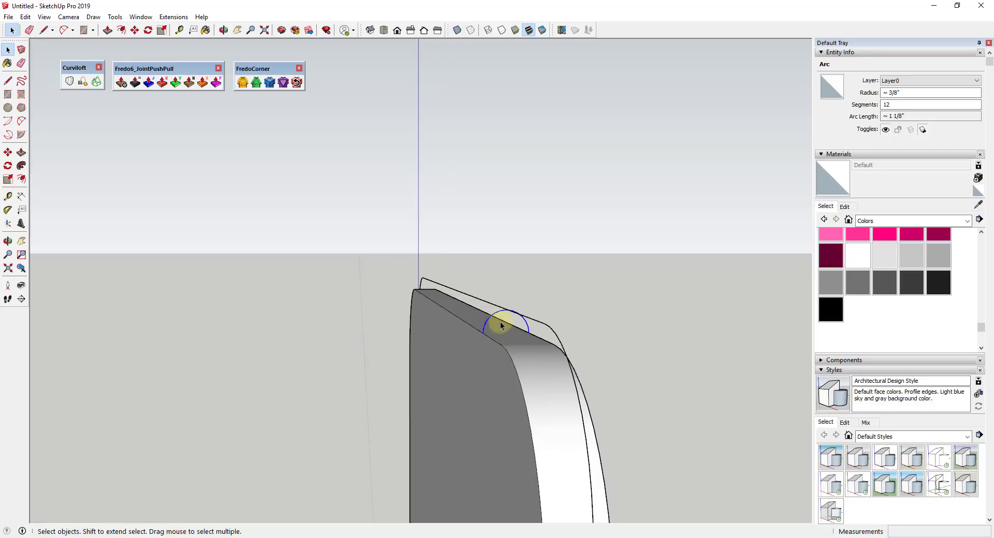
pyautogui.click(25, 17)
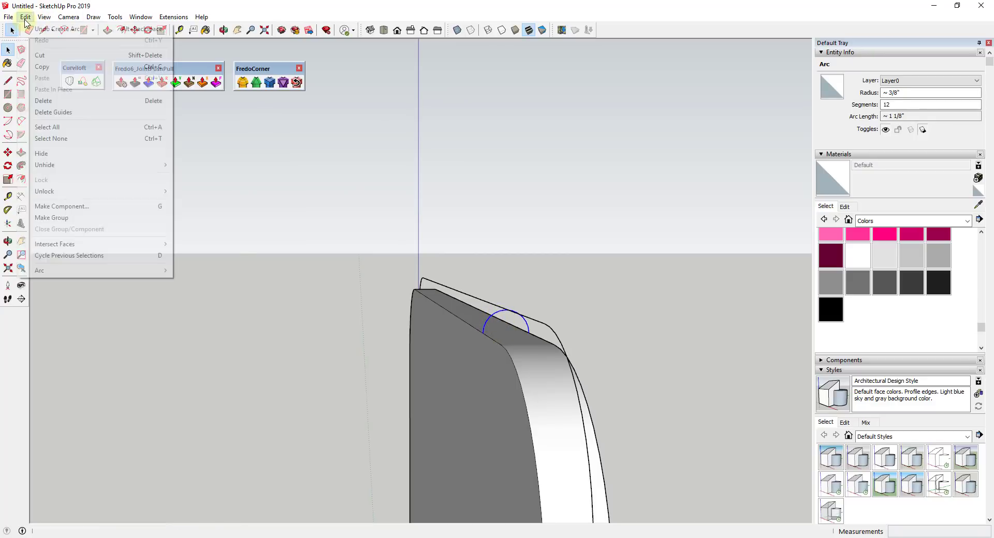
pyautogui.moveTo(67, 165)
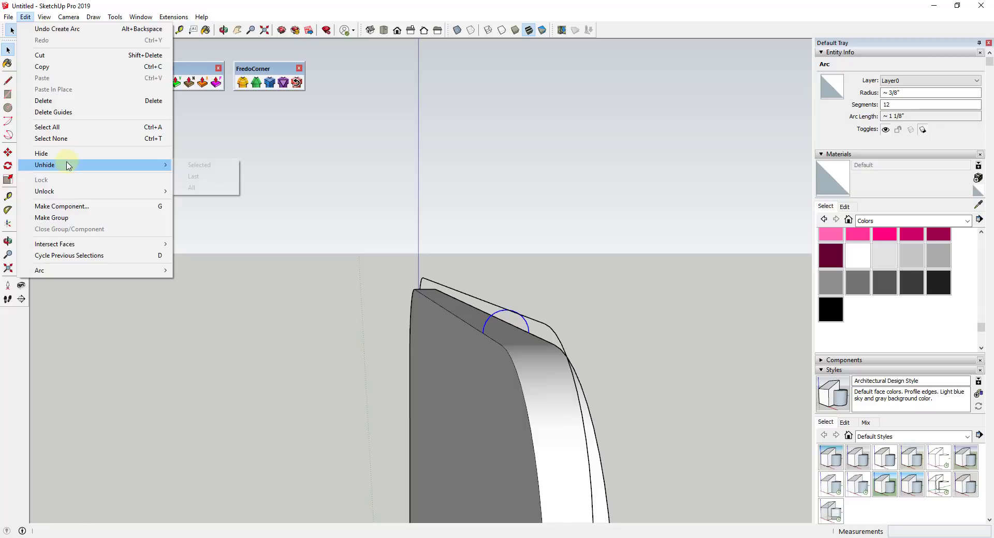
pyautogui.click(201, 189)
# Move the arc up about 1/8" so that it wraps over the top tube
pyautogui.moveTo(450, 317); pyautogui.dragTo(490, 332, button='middle')
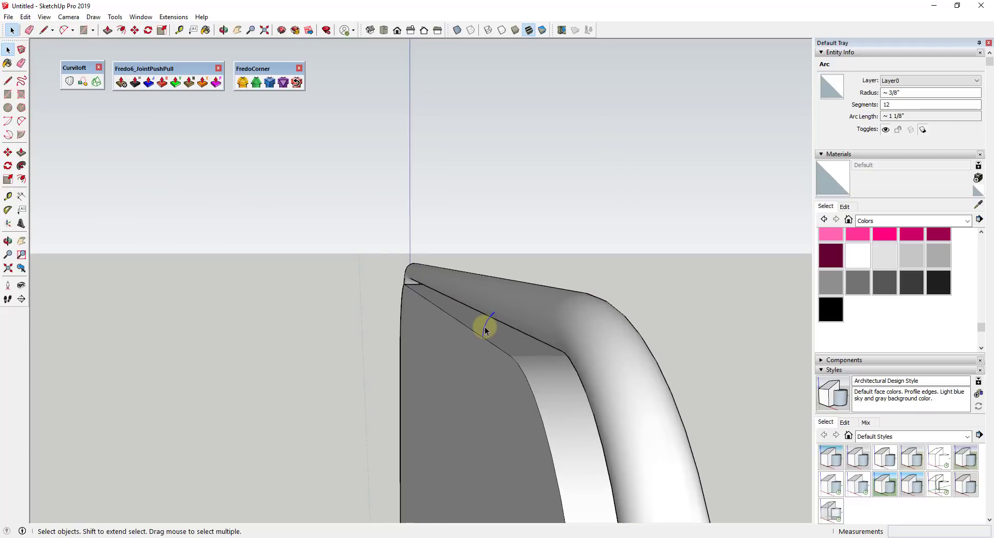
pyautogui.press('m')
pyautogui.click(485, 332)
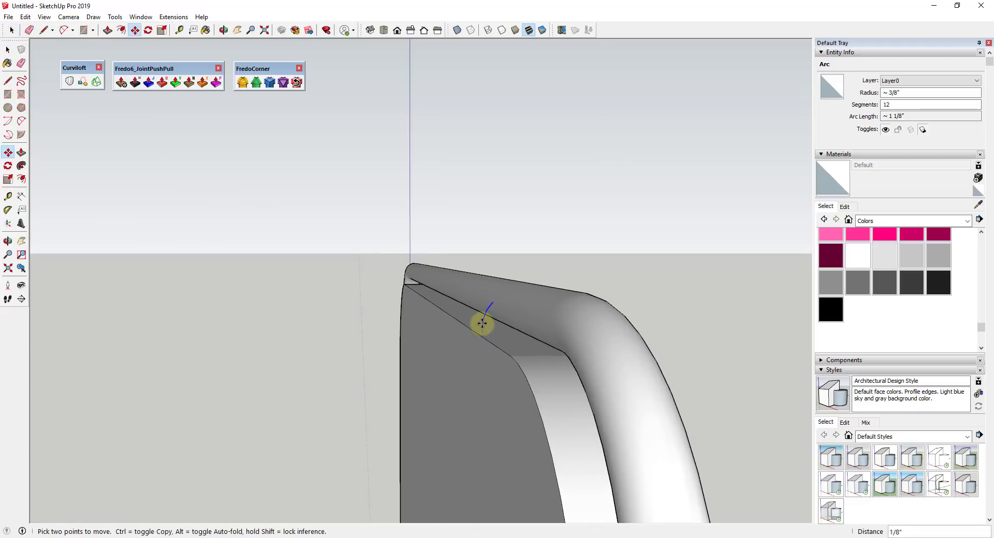
pyautogui.click(477, 317)
# Copy the arc about 15/16" along the backrest's top tube
pyautogui.moveTo(477, 317); pyautogui.dragTo(619, 347, button='middle')
pyautogui.press('space')
pyautogui.press('l')
pyautogui.press('space')
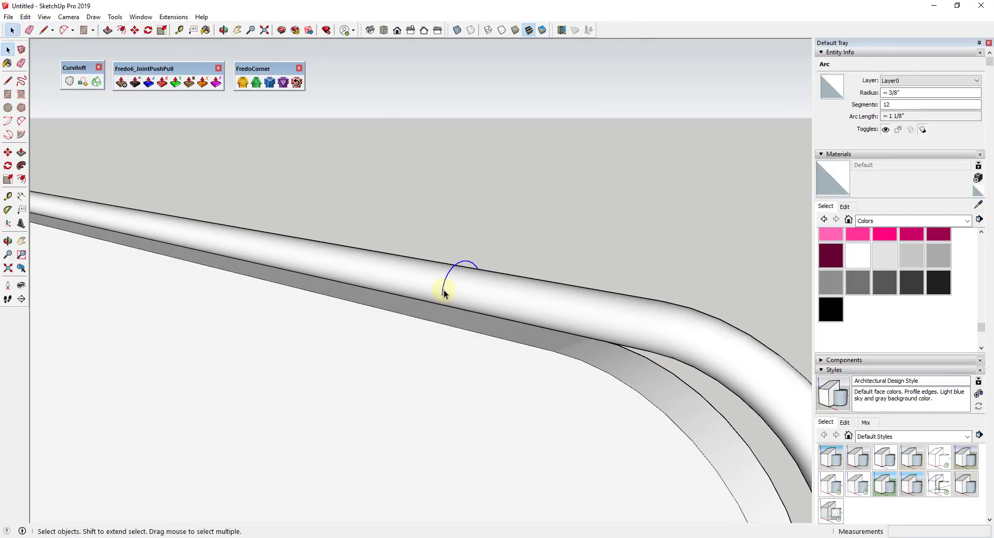
pyautogui.press('m')
pyautogui.click(440, 295)
pyautogui.press('ctrl')
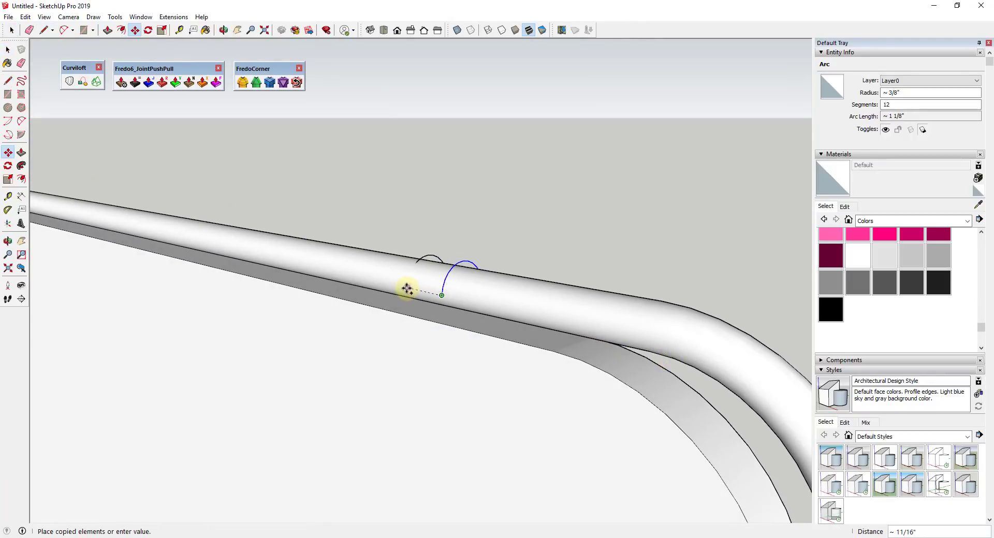
pyautogui.scroll(-4, 362, 287)
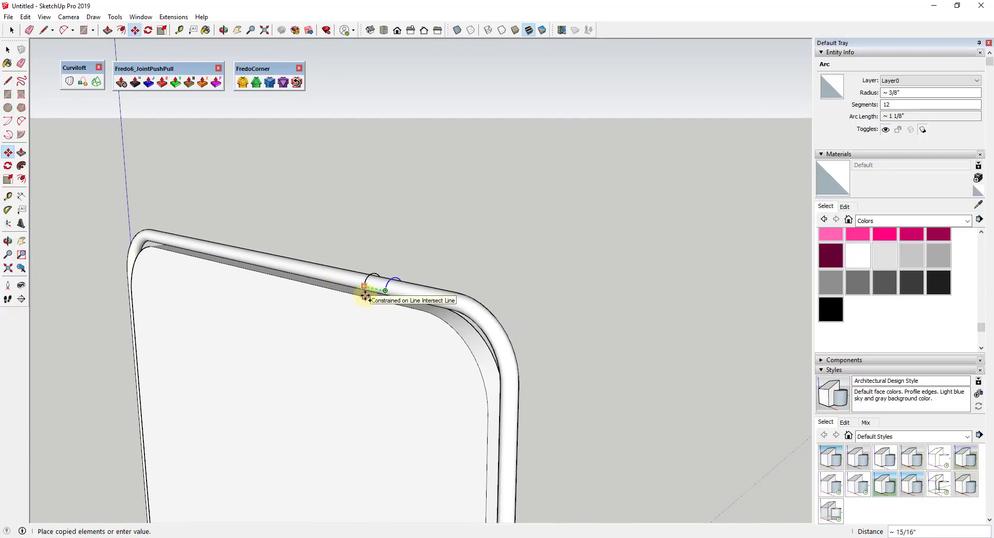
pyautogui.click(363, 294)
pyautogui.press('space')
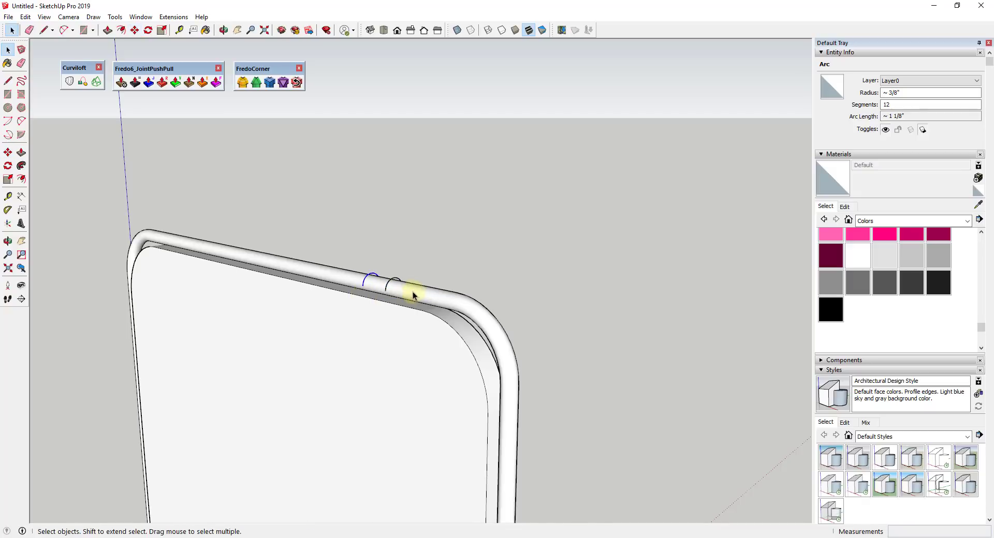
# Connect the lower endpoints of the two arcs with a straight edge on each side of the tube
pyautogui.scroll(5, 412, 291)
pyautogui.moveTo(401, 275); pyautogui.dragTo(342, 288, button='middle')
pyautogui.press('l')
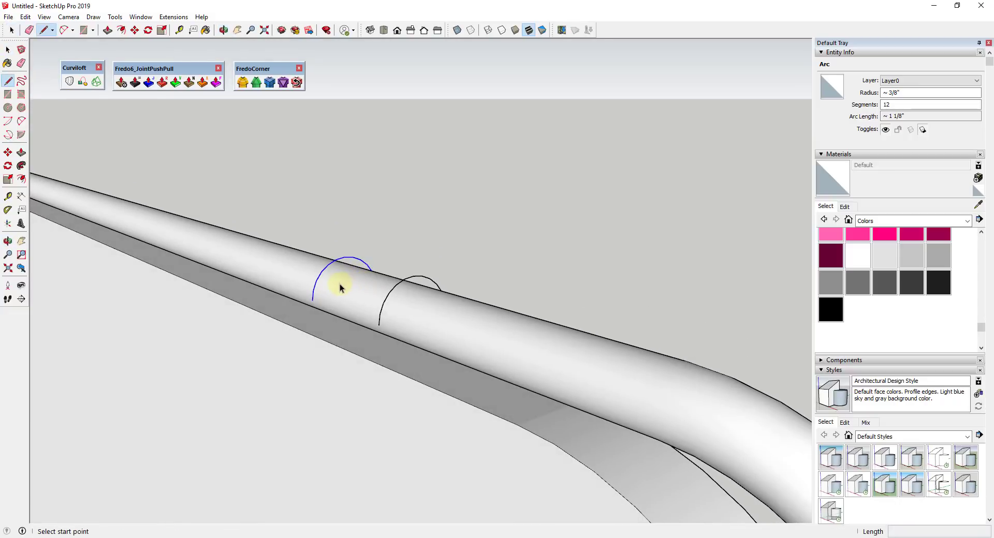
pyautogui.click(378, 325)
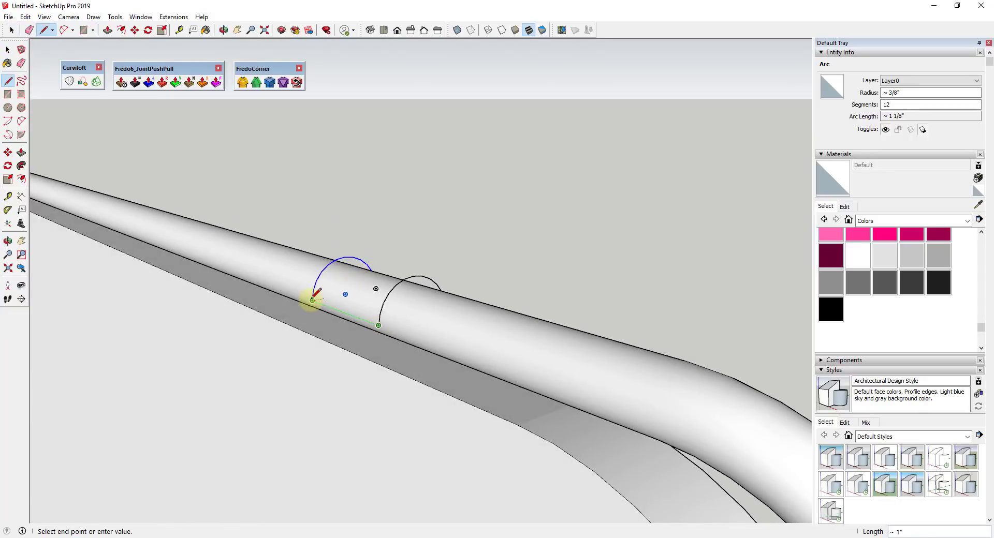
pyautogui.press('space')
pyautogui.moveTo(599, 359); pyautogui.dragTo(417, 299, button='middle')
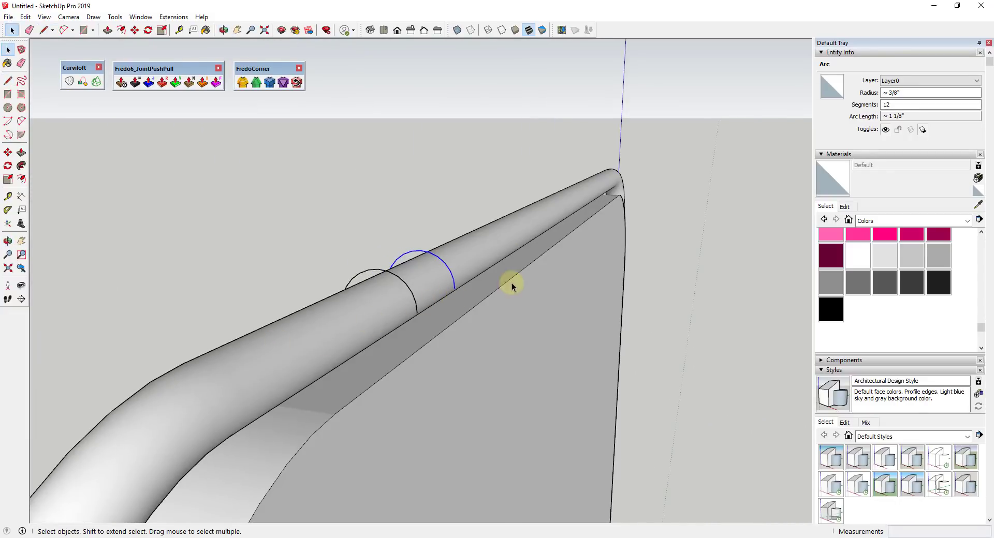
pyautogui.press('l')
pyautogui.moveTo(510, 285); pyautogui.dragTo(421, 317, button='middle')
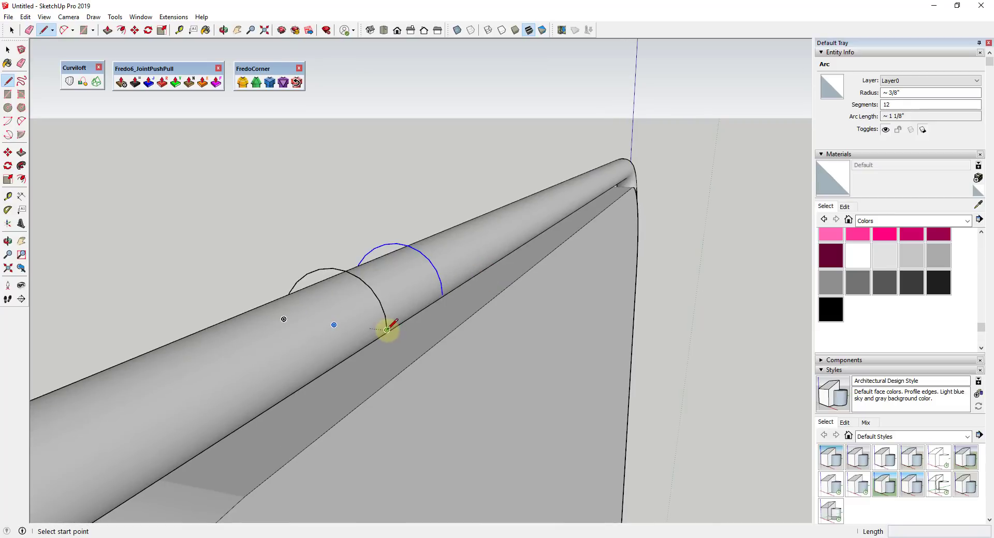
pyautogui.click(387, 329)
pyautogui.click(441, 295)
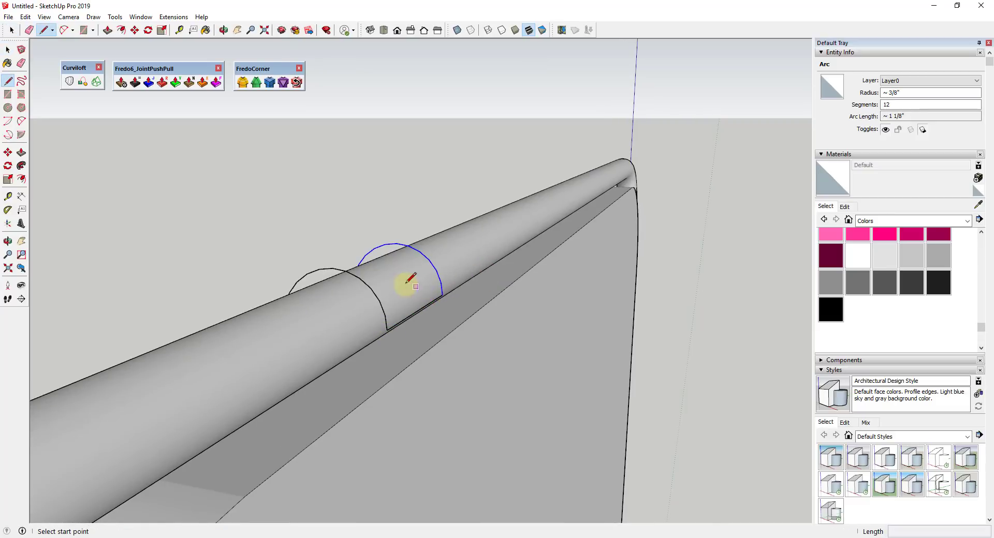
# Try bridging the first two arc segments with hand-drawn lines, and erase the added lines and faces
pyautogui.click(385, 314)
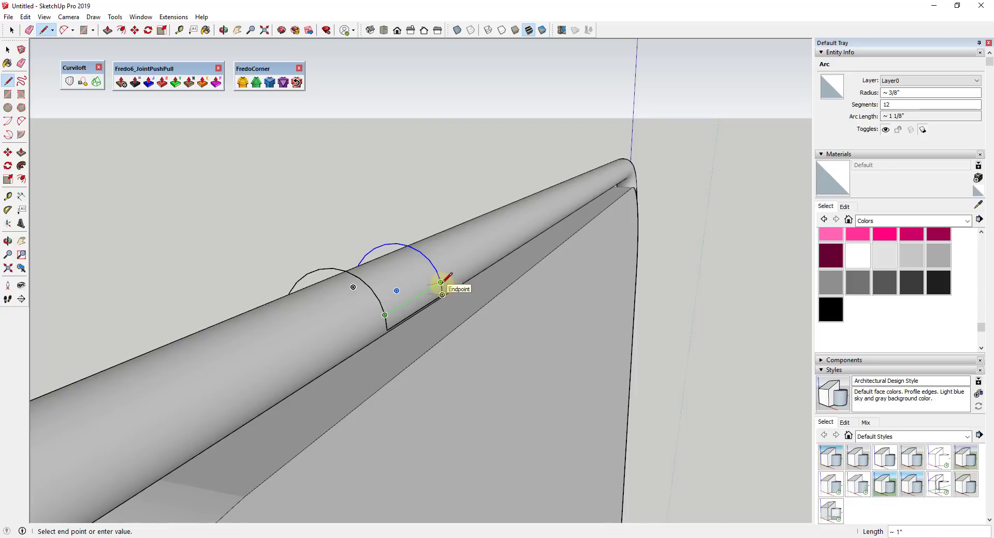
pyautogui.click(441, 283)
pyautogui.press('space')
pyautogui.press('l')
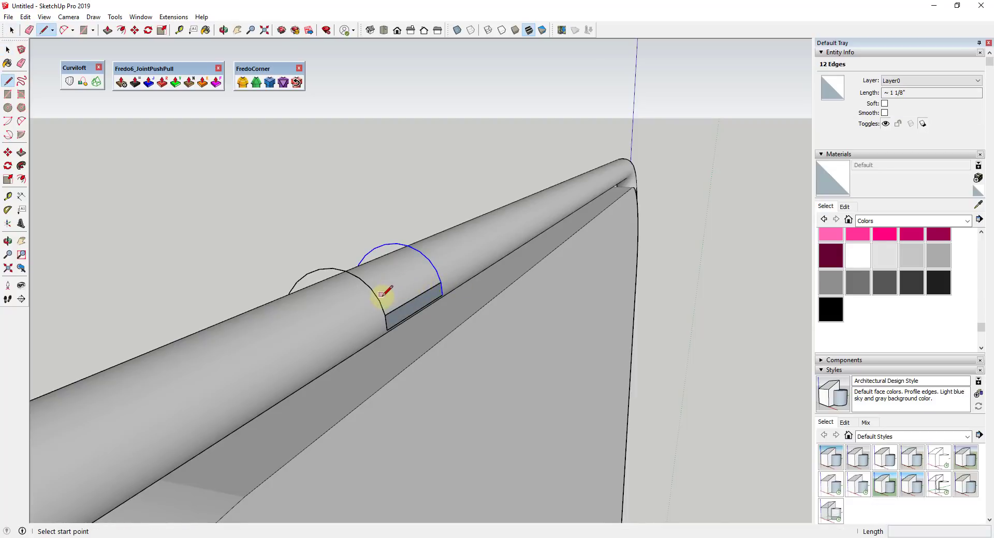
pyautogui.click(381, 299)
pyautogui.click(437, 270)
pyautogui.press('space')
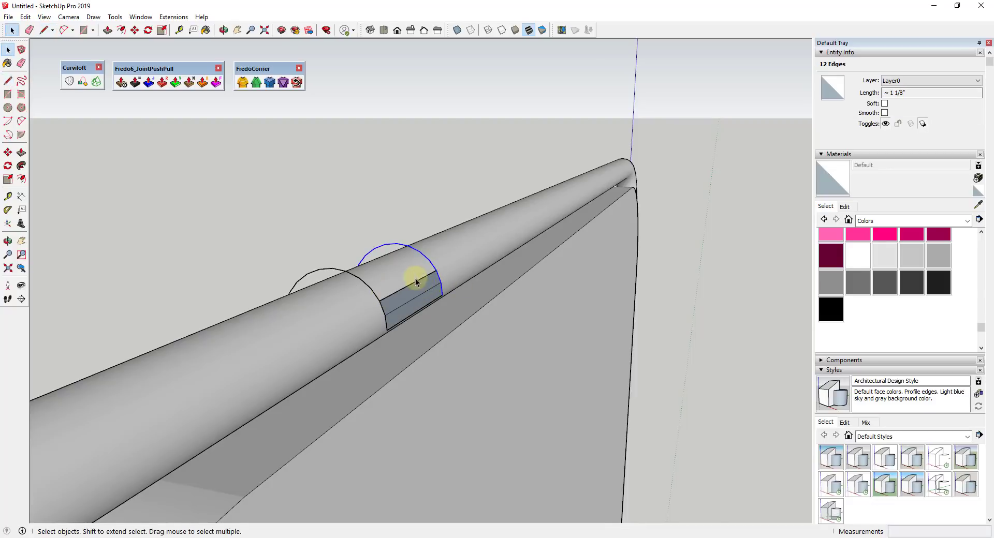
pyautogui.press('e')
pyautogui.click(407, 301)
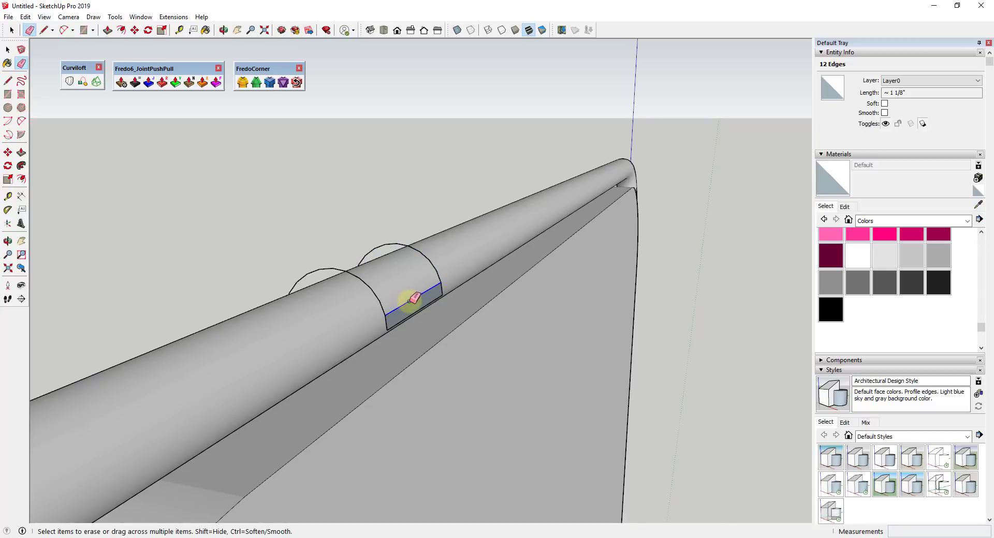
pyautogui.press('space')
# Select both arcs and their connecting edges and skin them into a curved surface with Curviloft Skin Contours
pyautogui.moveTo(439, 313)
pyautogui.mouseDown(button='middle')
pyautogui.moveTo(480, 358)
pyautogui.moveTo(637, 313)
pyautogui.moveTo(516, 293)
pyautogui.mouseUp(button='middle')
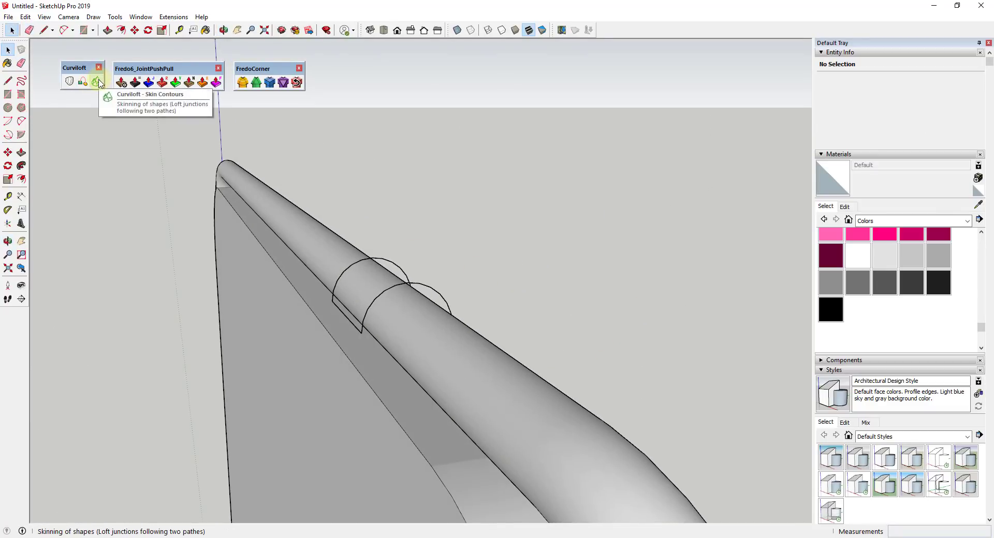
pyautogui.moveTo(295, 229); pyautogui.dragTo(449, 347)
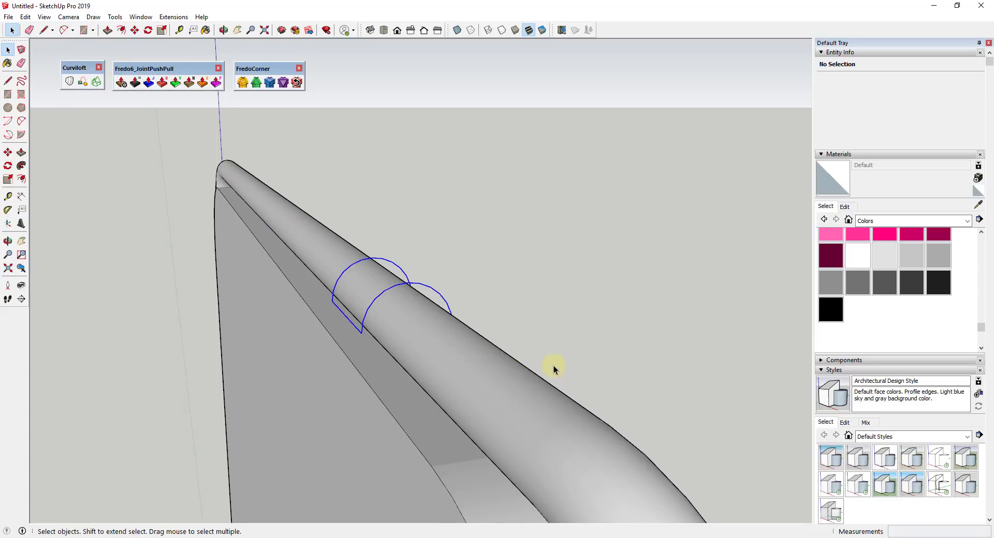
pyautogui.moveTo(552, 368); pyautogui.dragTo(647, 342, button='middle')
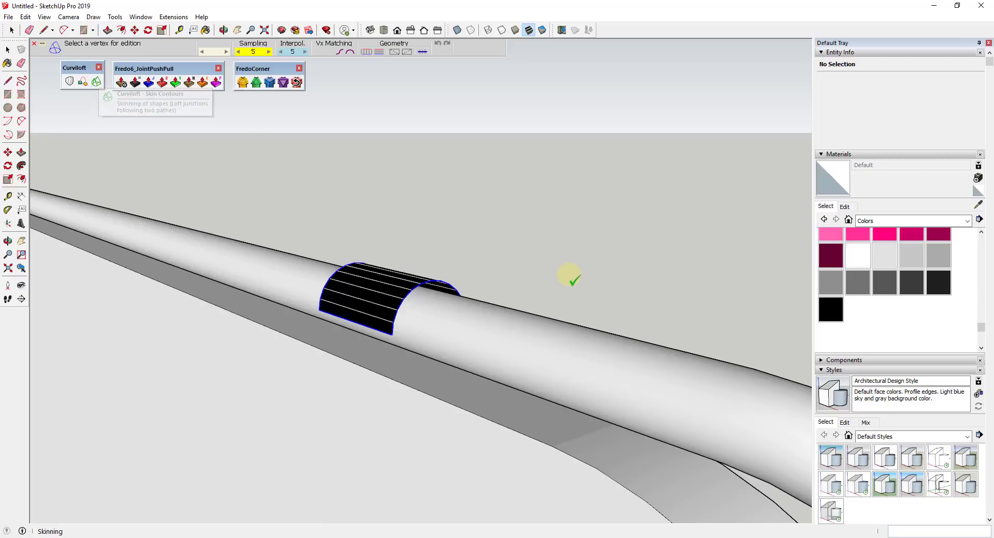
pyautogui.click(541, 271)
# Open the skinned group and draw a rectangular flap hanging from the curved surface's lower edge, extending its side a further 1" down
pyautogui.moveTo(476, 271); pyautogui.dragTo(491, 244, button='middle')
pyautogui.press('l')
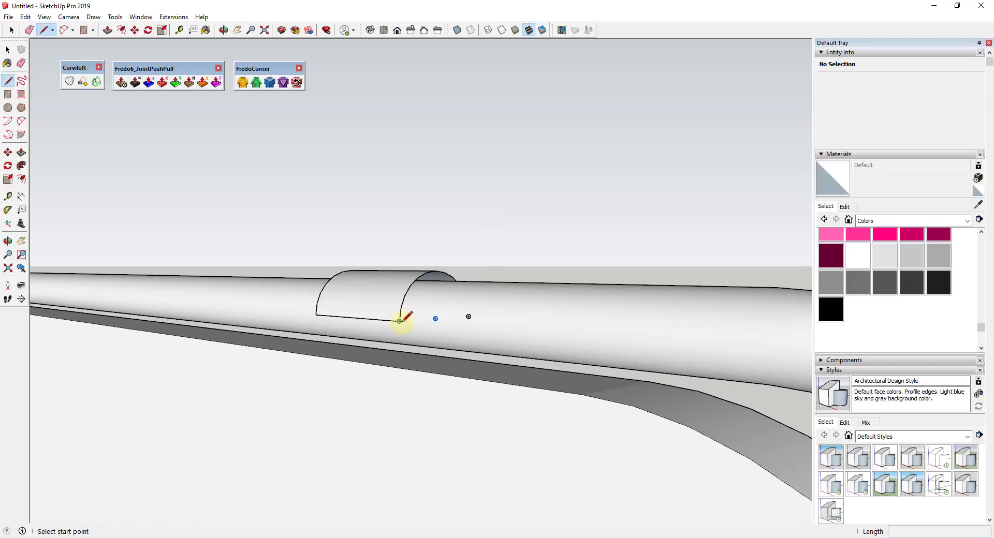
pyautogui.press('space')
pyautogui.click(388, 295)
pyautogui.doubleClick(380, 297)
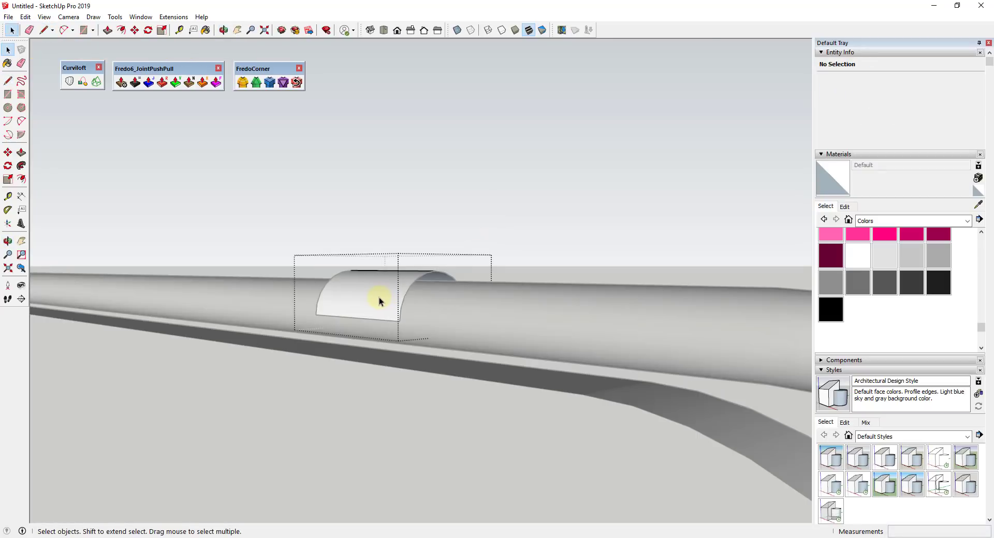
pyautogui.press('l')
pyautogui.click(399, 321)
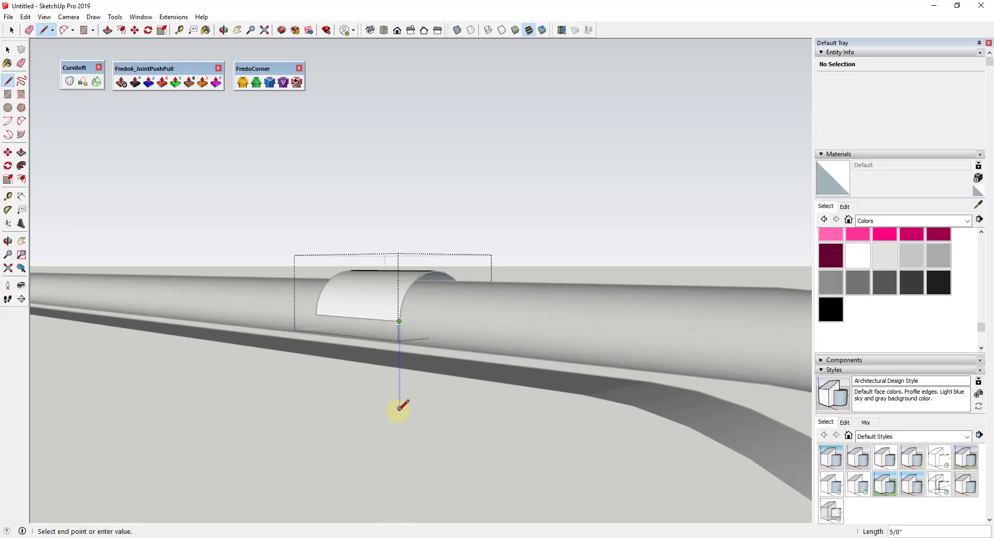
pyautogui.scroll(-2, 400, 444)
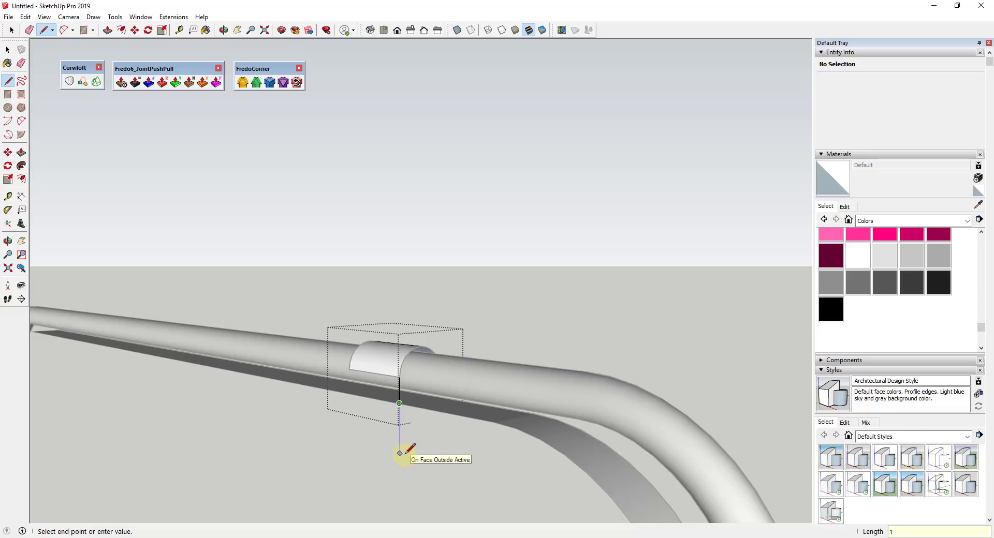
pyautogui.press('Return')
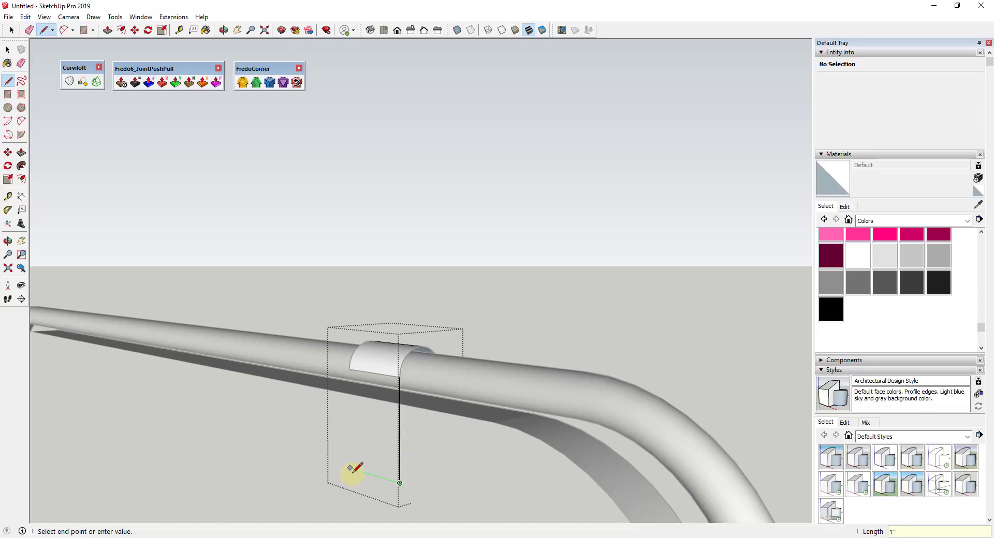
pyautogui.click(349, 368)
pyautogui.press('space')
# Copy the flap face straight across the tube to a spot clear of the strap on the opposite side
pyautogui.moveTo(382, 415); pyautogui.dragTo(350, 390, button='middle')
pyautogui.click(373, 386)
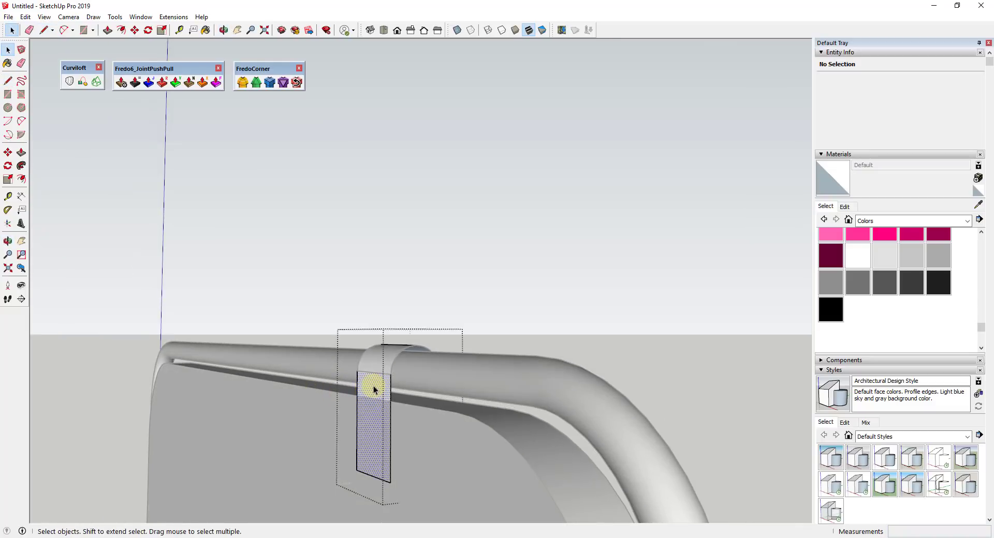
pyautogui.press('m')
pyautogui.click(389, 375)
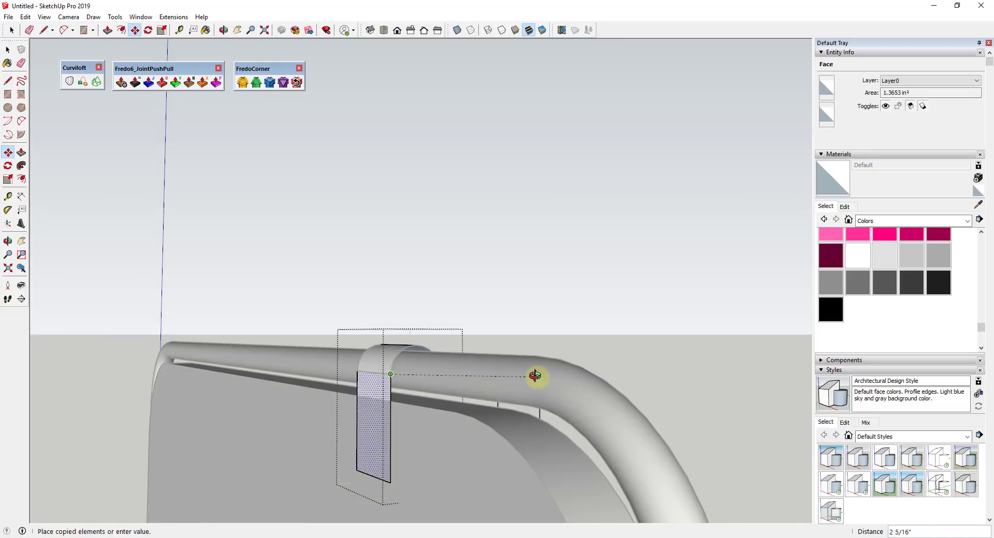
pyautogui.moveTo(538, 378); pyautogui.dragTo(399, 381, button='middle')
pyautogui.click(507, 377)
pyautogui.moveTo(508, 379); pyautogui.dragTo(505, 411, button='middle')
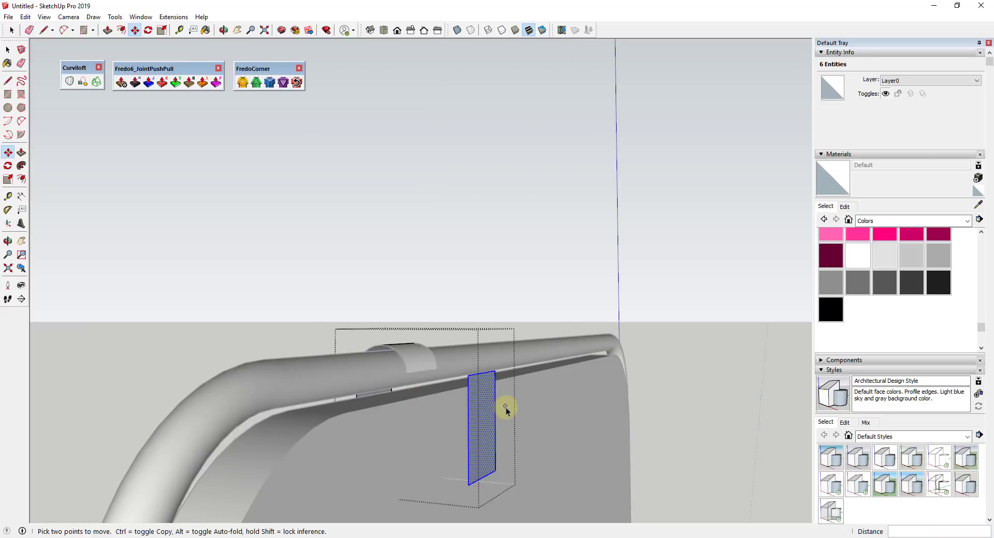
# Reverse the copied flap's face and move the flap onto the curved surface's lower edge on that side
pyautogui.press('space')
pyautogui.rightClick(479, 405)
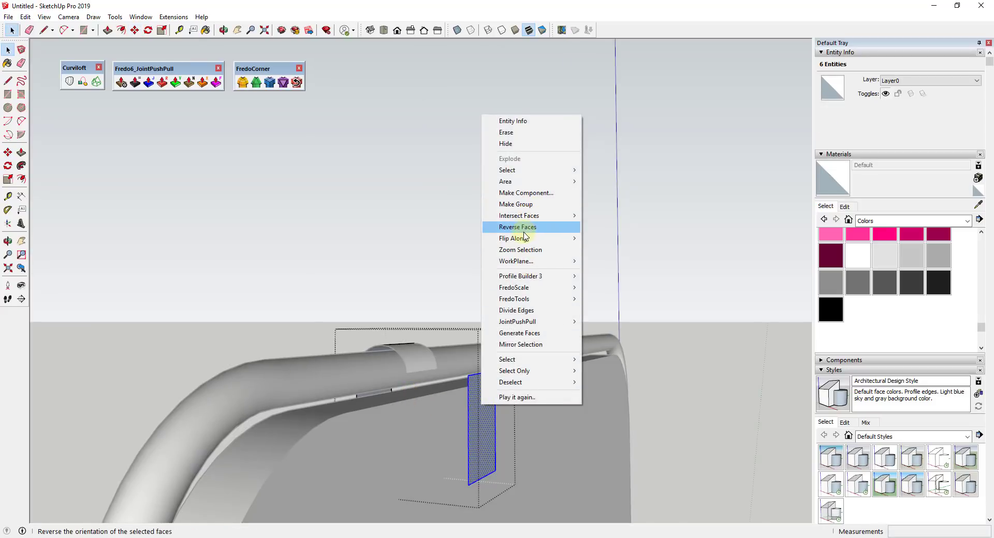
pyautogui.click(525, 227)
pyautogui.moveTo(483, 377); pyautogui.dragTo(462, 373, button='middle')
pyautogui.press('m')
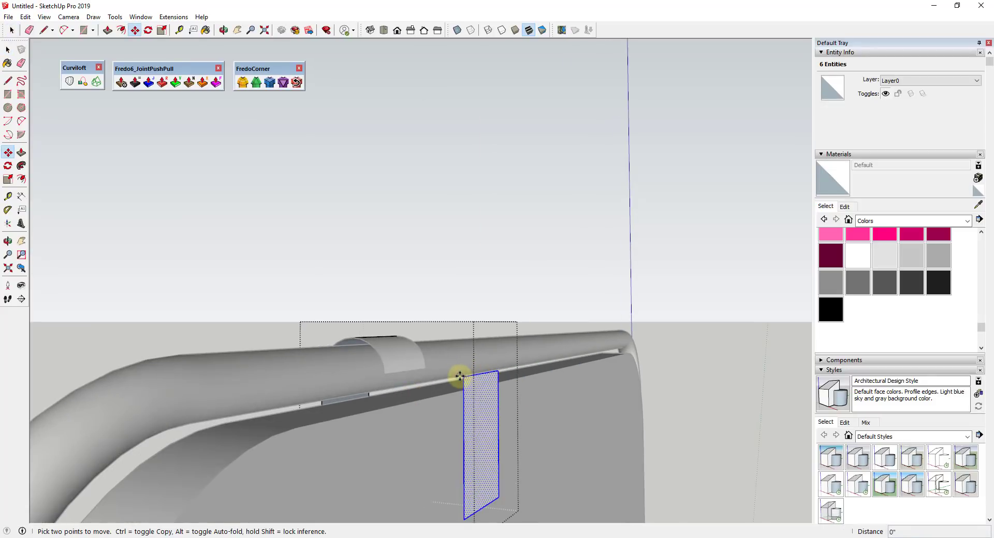
pyautogui.click(461, 376)
pyautogui.click(385, 373)
pyautogui.press('space')
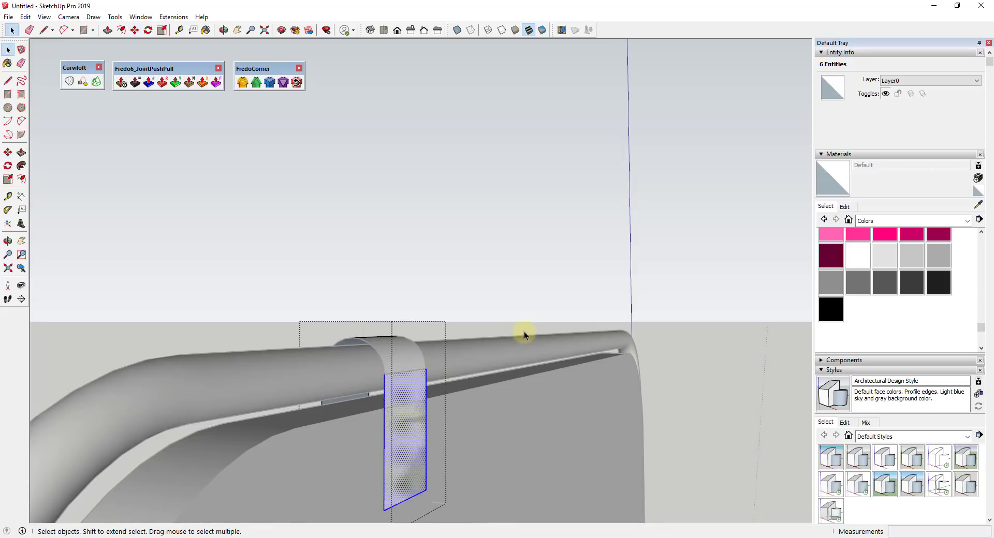
# Select the strap's curved surface together with the flaps on both sides of the tube
pyautogui.moveTo(414, 357); pyautogui.dragTo(437, 343, button='middle')
pyautogui.click(414, 377)
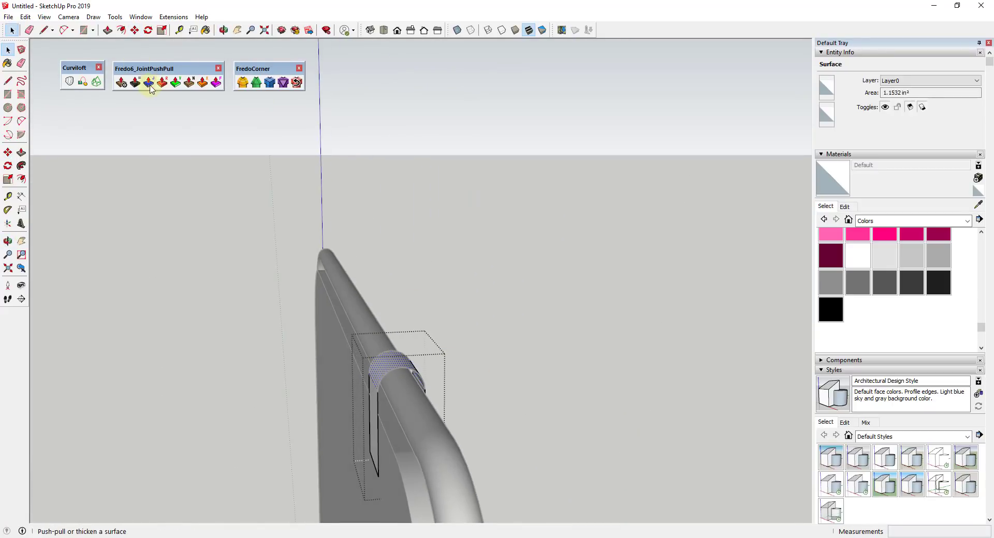
pyautogui.moveTo(388, 295); pyautogui.dragTo(548, 238, button='middle')
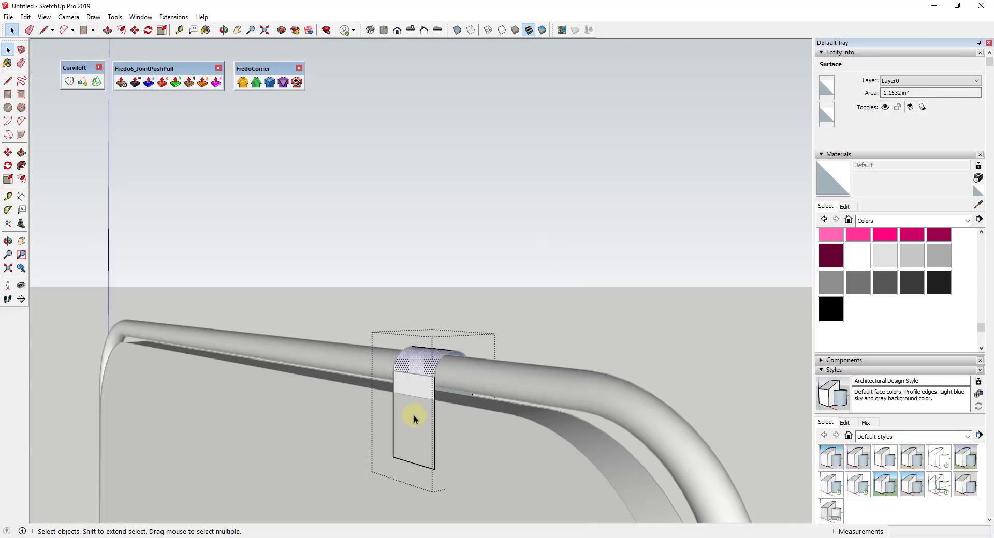
pyautogui.click(428, 383)
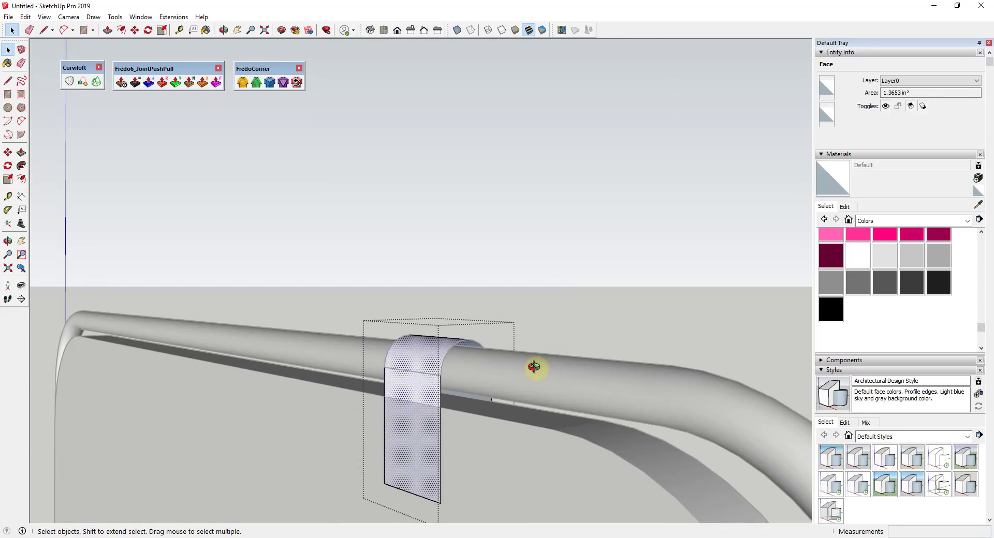
pyautogui.moveTo(532, 365); pyautogui.dragTo(201, 396, button='middle')
pyautogui.keyDown('ctrl'); pyautogui.click(452, 398); pyautogui.keyUp('ctrl')
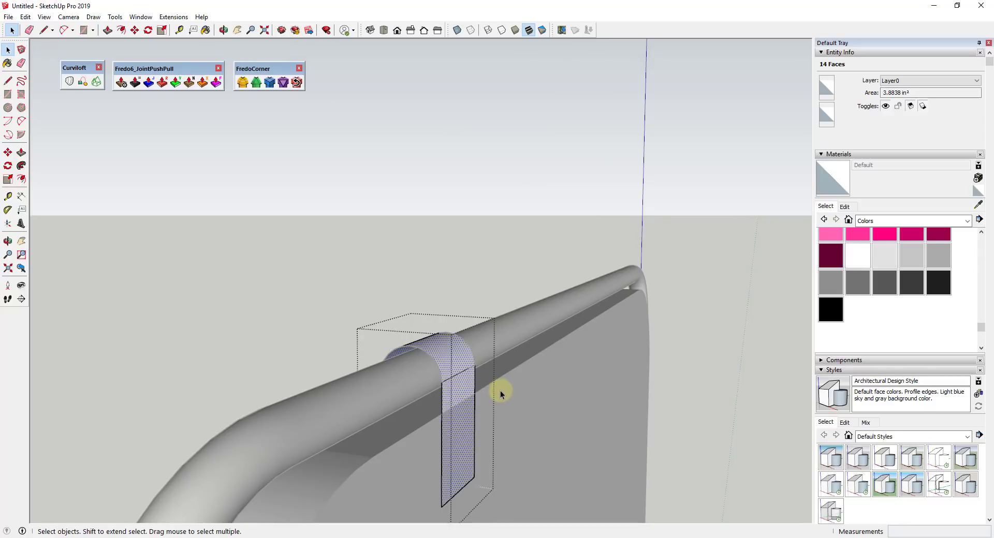
pyautogui.moveTo(368, 349); pyautogui.dragTo(569, 321, button='middle')
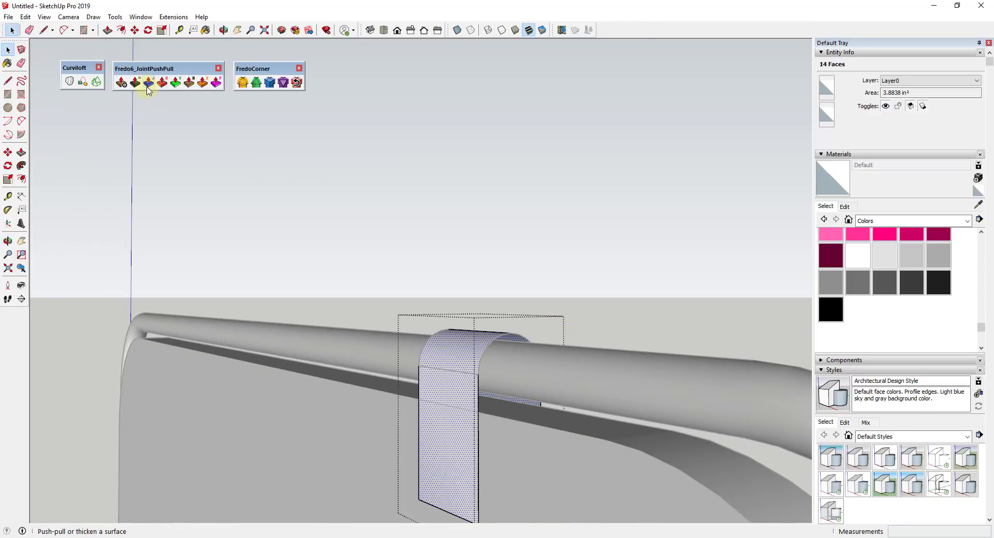
# Thicken the selected strap surface and flaps outward with Joint Push Pull at about 1/8" offset, using the thicken finishing option
pyautogui.moveTo(149, 67); pyautogui.dragTo(145, 83)
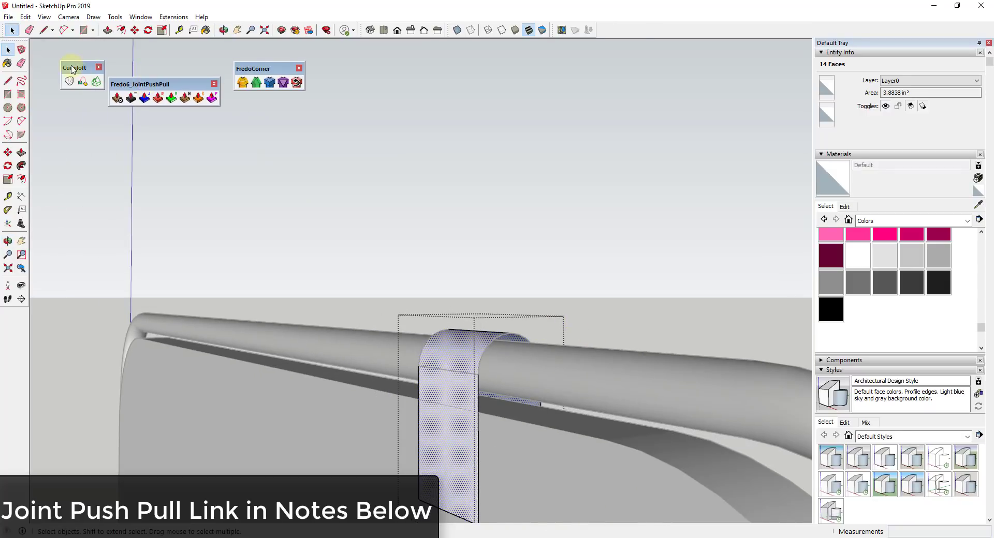
pyautogui.moveTo(86, 67); pyautogui.dragTo(102, 87)
pyautogui.moveTo(249, 71); pyautogui.dragTo(245, 87)
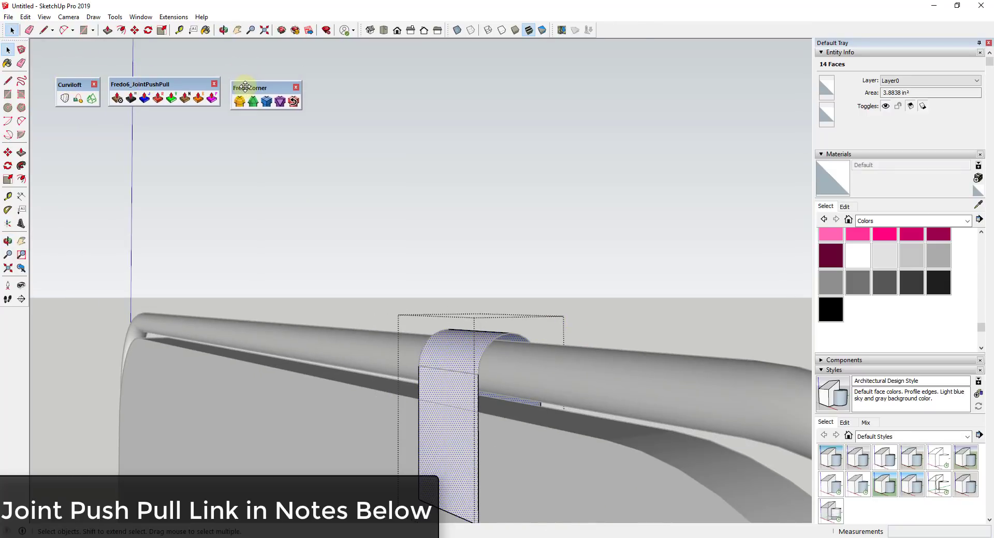
pyautogui.click(144, 98)
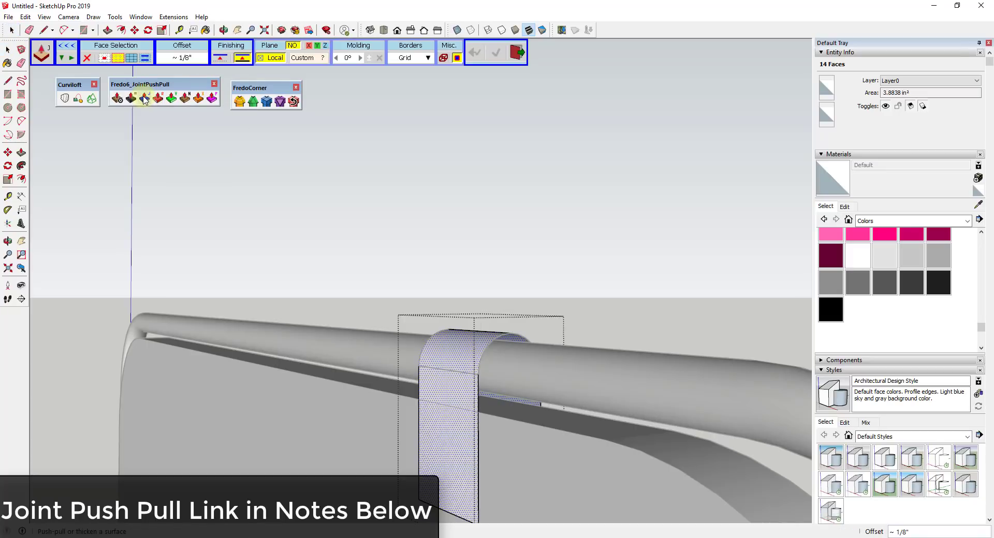
pyautogui.click(242, 59)
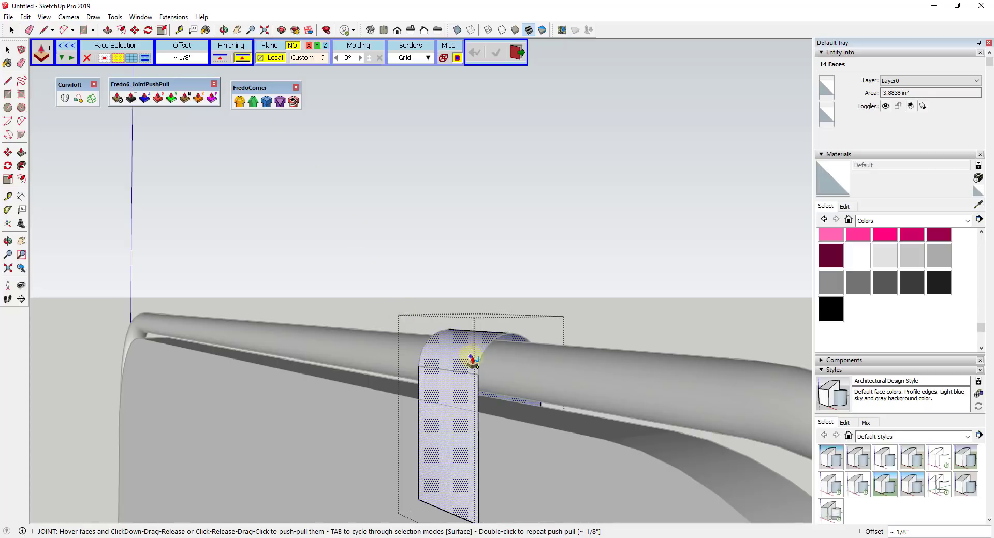
pyautogui.moveTo(474, 363); pyautogui.dragTo(464, 339)
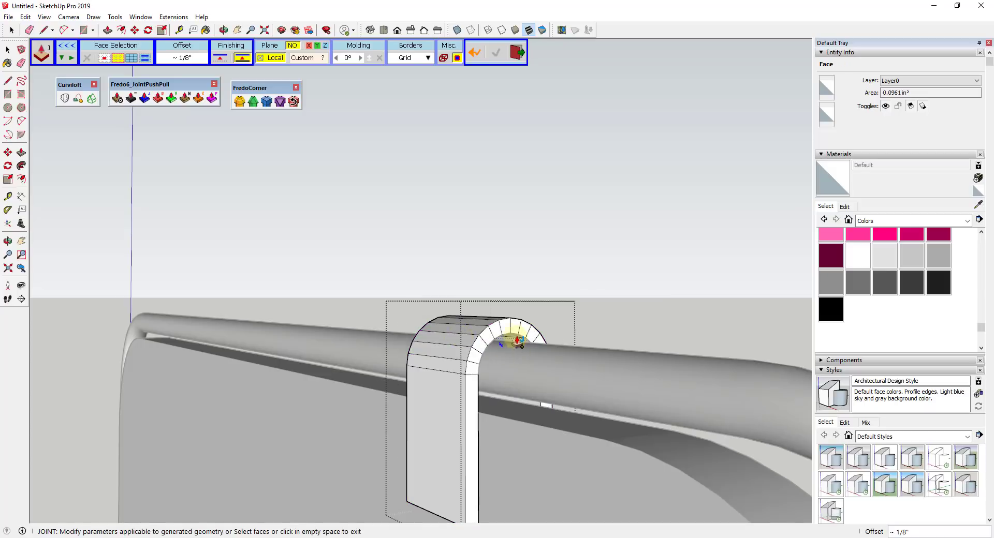
pyautogui.moveTo(555, 393); pyautogui.dragTo(405, 345, button='middle')
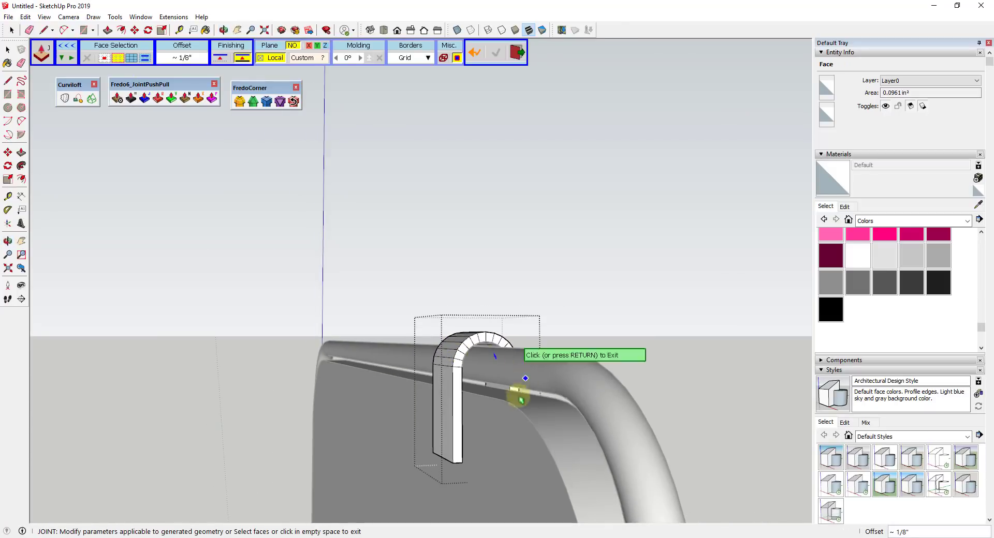
pyautogui.moveTo(460, 395); pyautogui.dragTo(646, 337, button='middle')
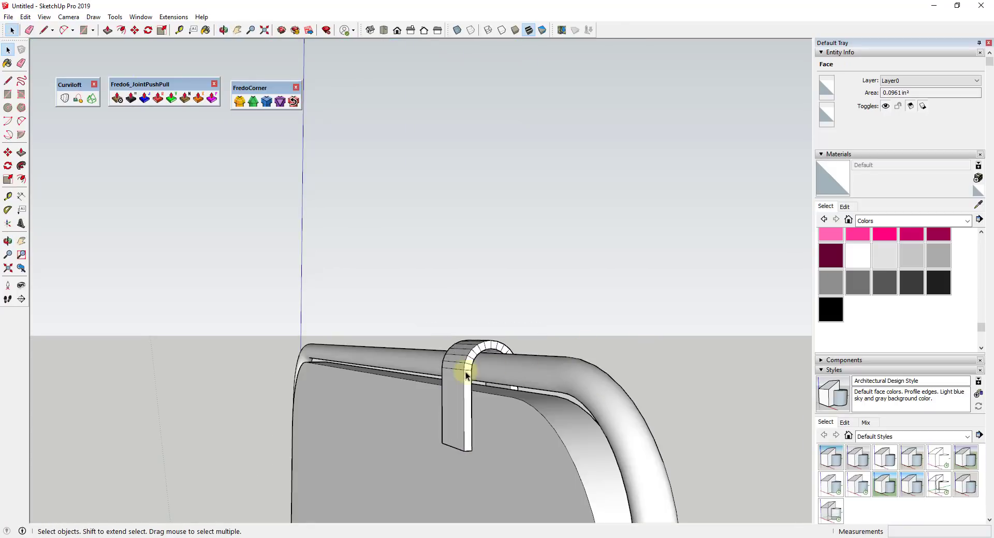
# Move the thickened strap group slightly down so its inner arc sits on the tube
pyautogui.click(462, 369)
pyautogui.scroll(3, 483, 357)
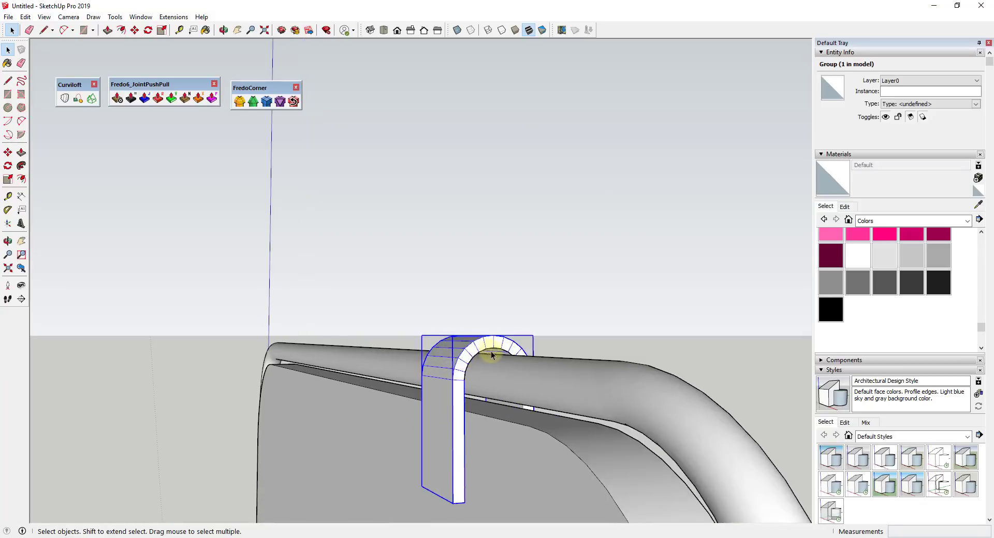
pyautogui.press('m')
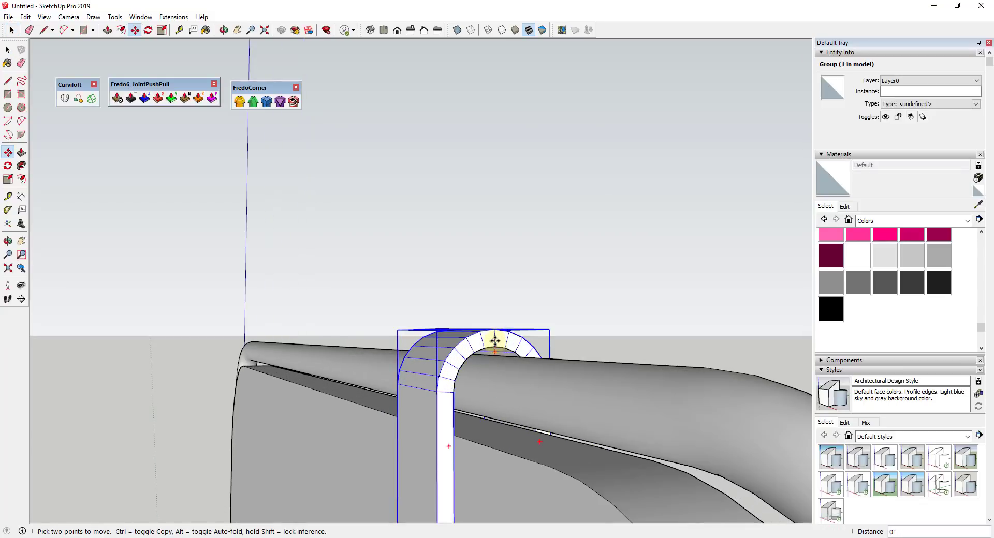
pyautogui.press('space')
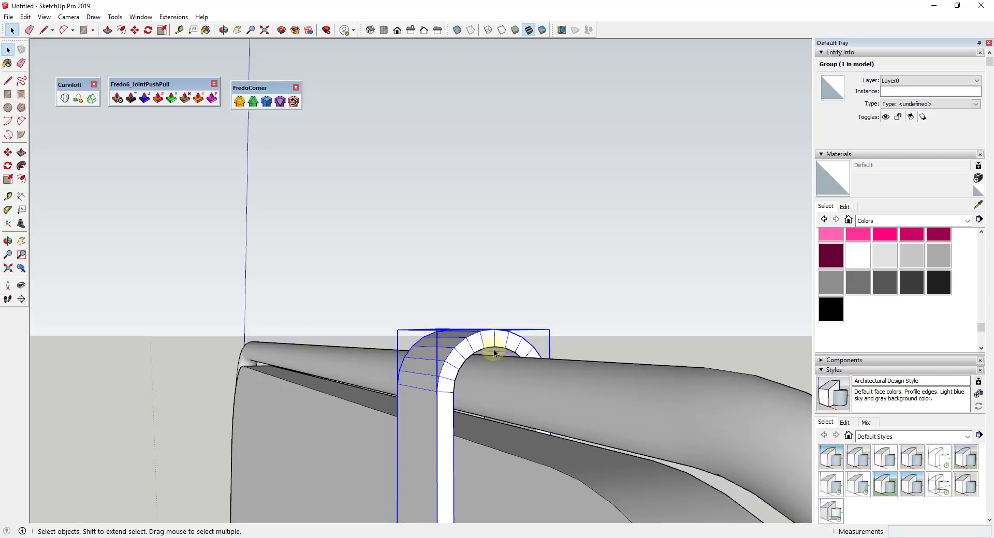
pyautogui.press('m')
pyautogui.click(494, 346)
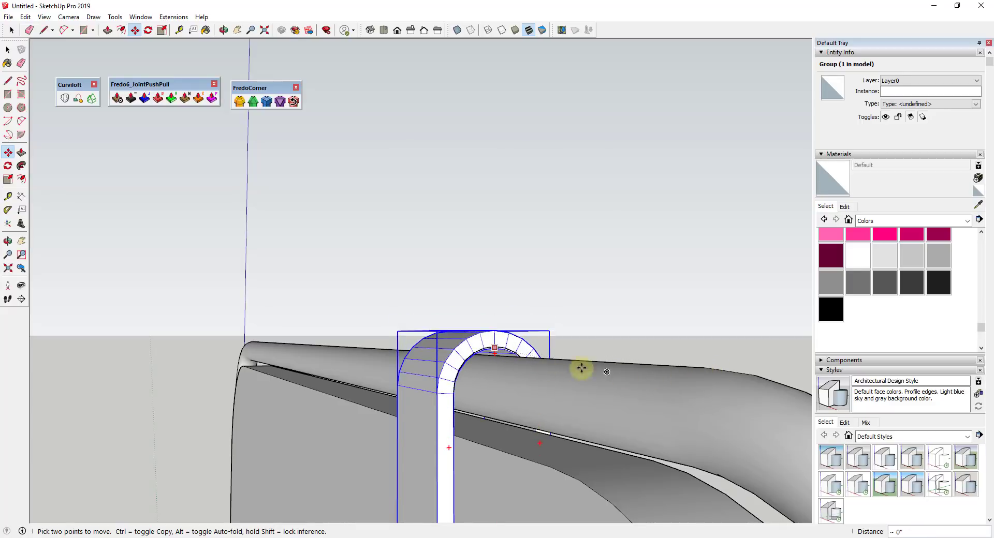
pyautogui.click(498, 355)
pyautogui.scroll(2, 494, 352)
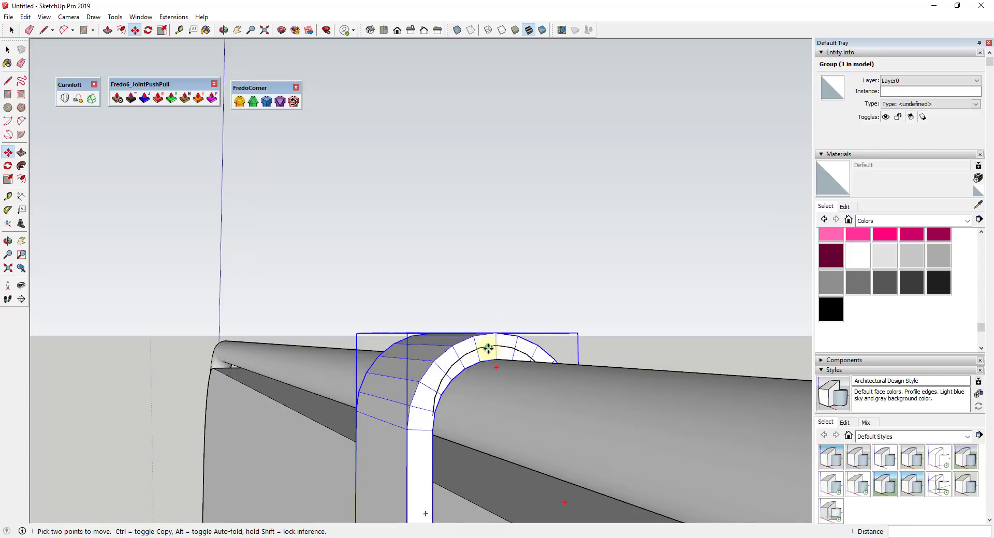
pyautogui.press('e')
pyautogui.scroll(-4, 489, 347)
pyautogui.scroll(-6, 588, 362)
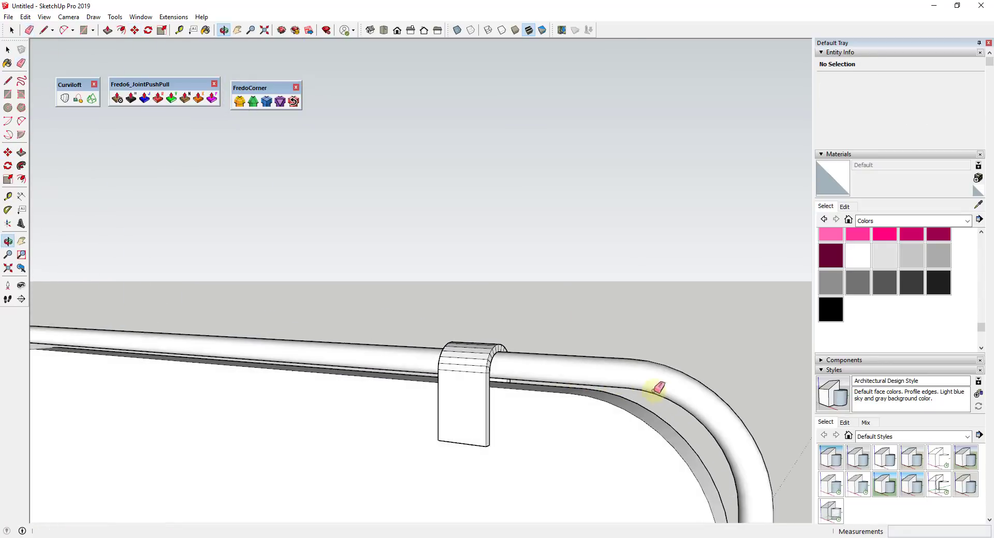
# Convert the strap group on the backrest's top tube into a component named Bracket
pyautogui.scroll(-3, 583, 358)
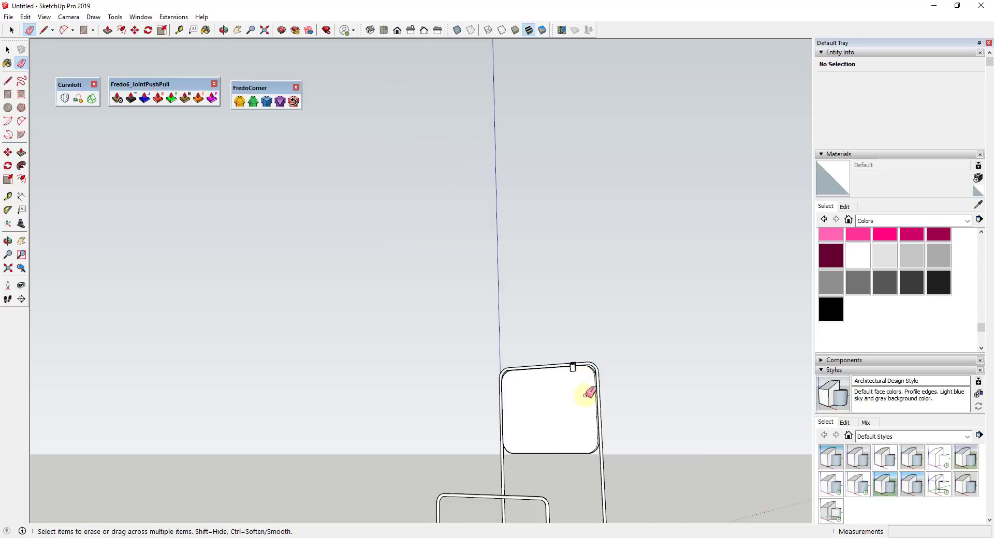
pyautogui.moveTo(586, 394); pyautogui.dragTo(593, 441, button='middle')
pyautogui.scroll(4, 585, 387)
pyautogui.press('space')
pyautogui.click(544, 343)
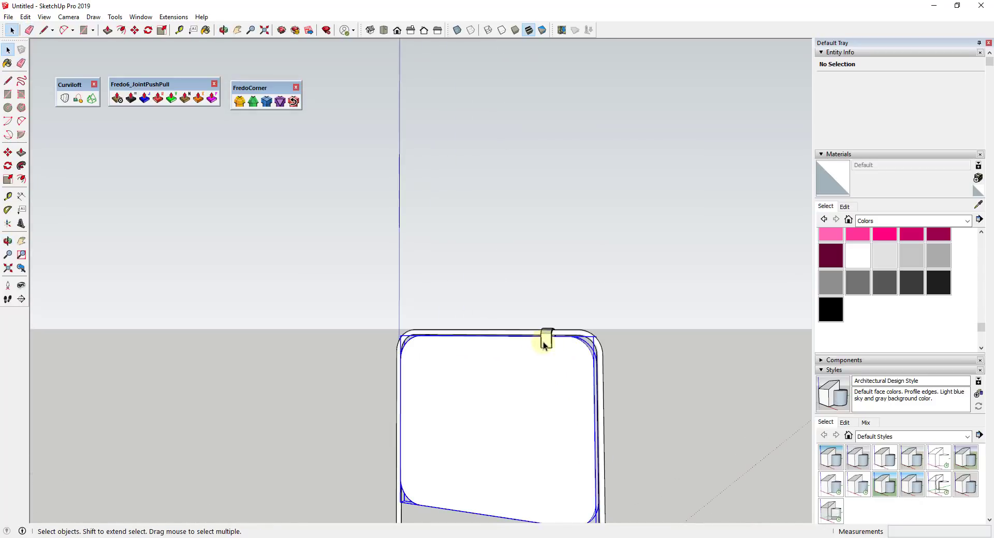
pyautogui.click(545, 340)
pyautogui.rightClick(540, 340)
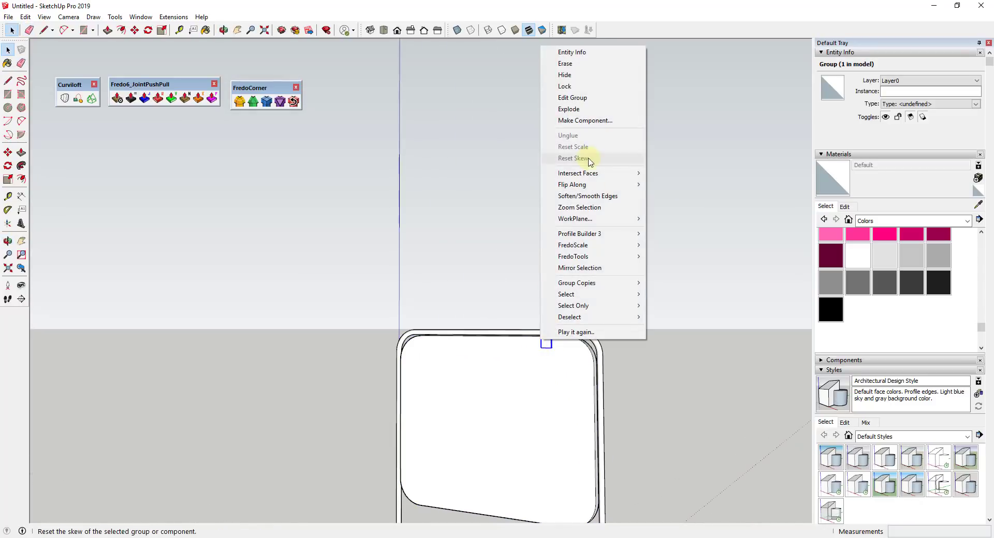
pyautogui.click(601, 121)
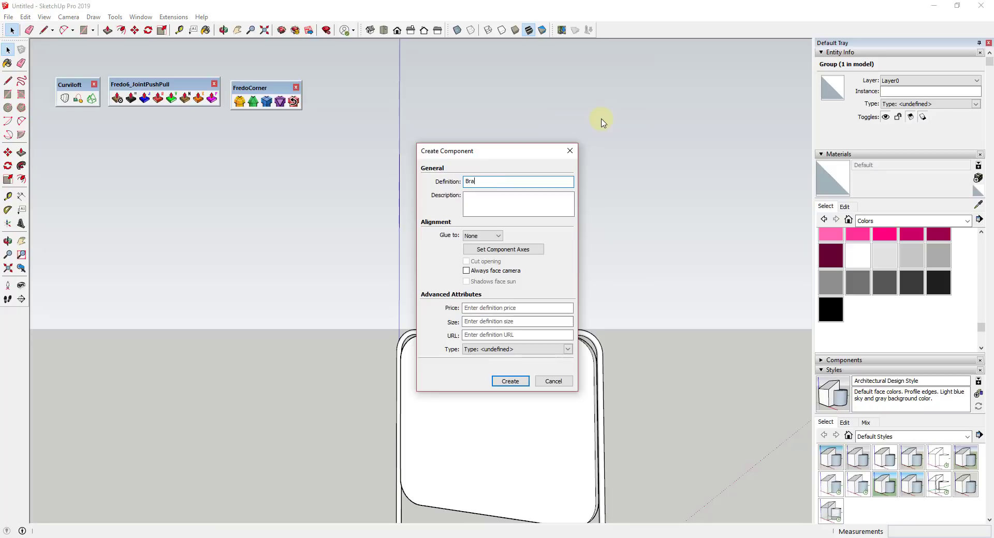
pyautogui.press('Return')
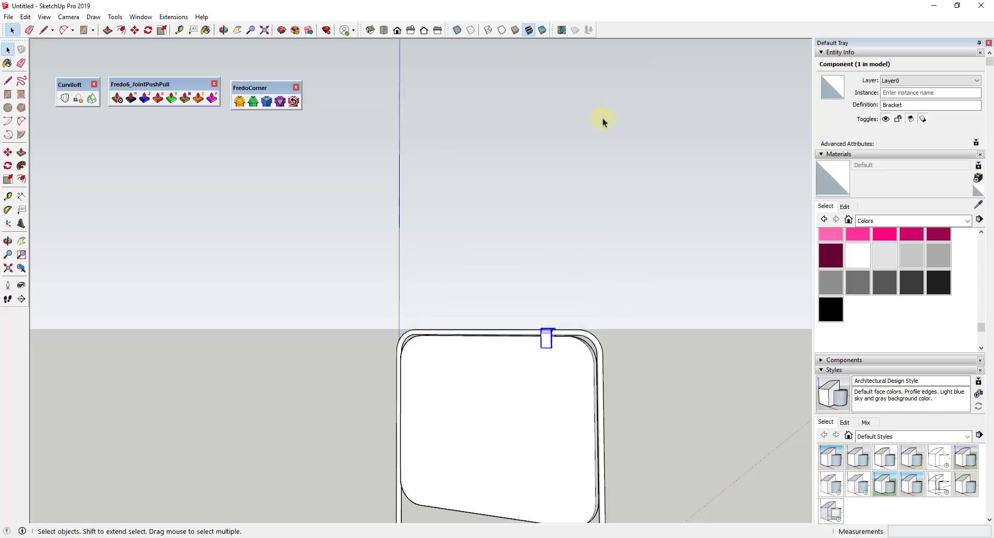
# Copy the bracket about 1' 2" along the green axis to the opposite end of the backrest's top tube
pyautogui.press('m')
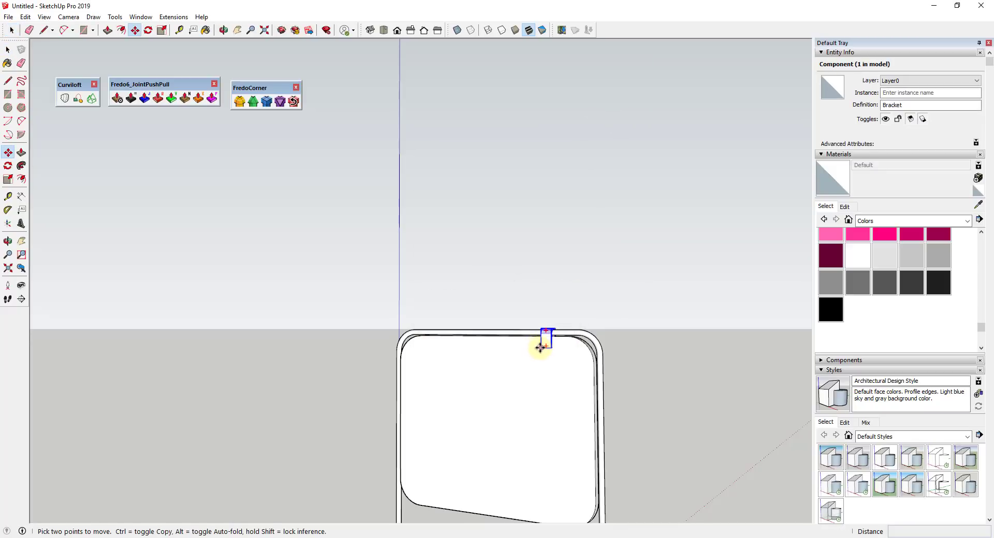
pyautogui.click(539, 347)
pyautogui.press('ctrl')
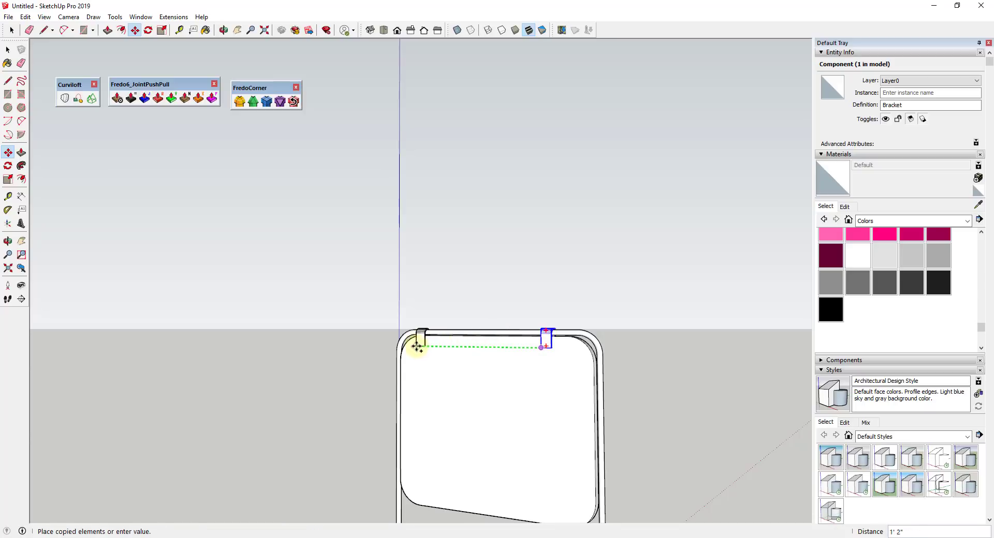
pyautogui.click(422, 346)
# Move the original bracket a little outward along the green axis, closer to its corner of the tube
pyautogui.moveTo(493, 367); pyautogui.dragTo(630, 366, button='middle')
pyautogui.scroll(3, 543, 342)
pyautogui.scroll(2, 543, 341)
pyautogui.press('space')
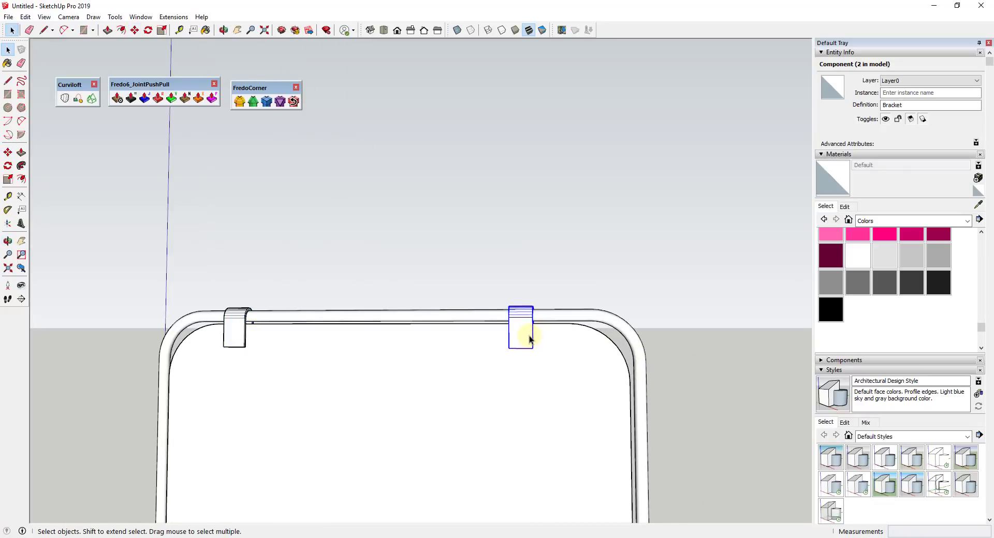
pyautogui.press('m')
pyautogui.click(530, 339)
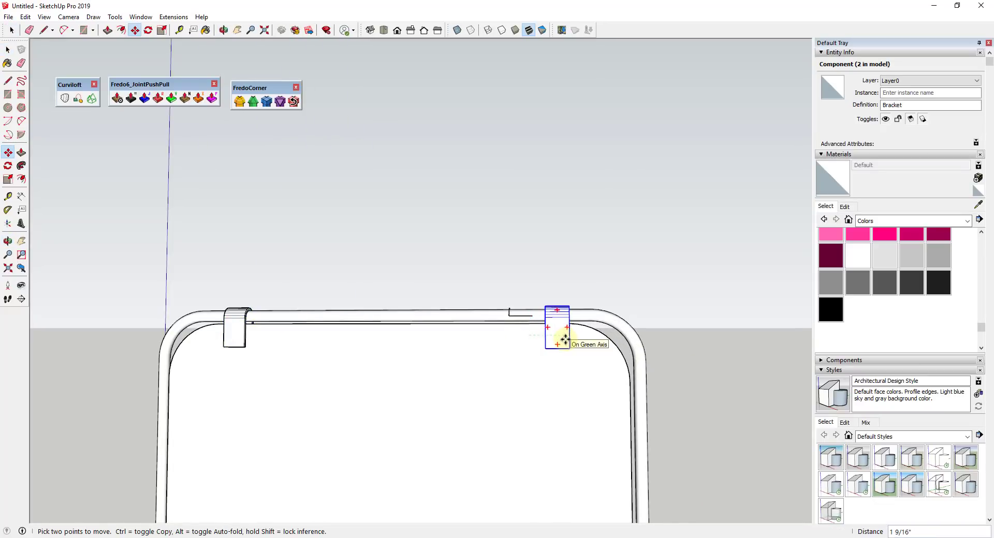
# Erase the stray edges left on the tube beside the shifted bracket
pyautogui.press('e')
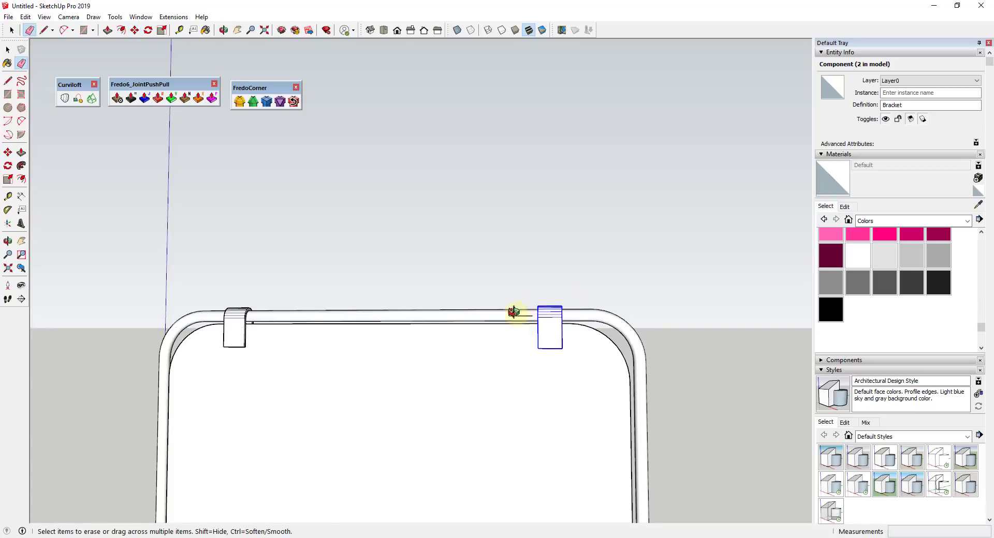
pyautogui.moveTo(516, 314); pyautogui.dragTo(484, 356, button='middle')
pyautogui.scroll(3, 533, 284)
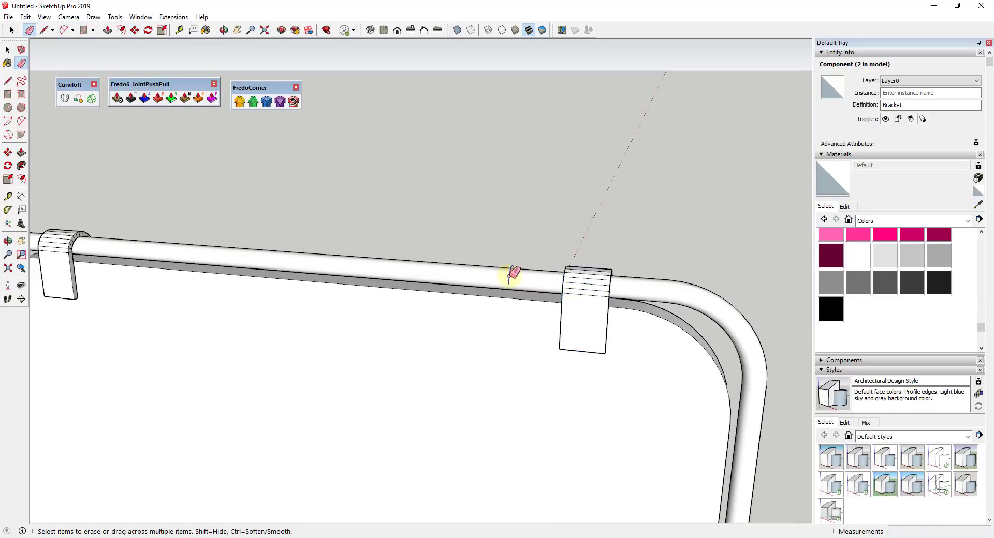
pyautogui.scroll(-5, 517, 290)
pyautogui.moveTo(595, 315); pyautogui.dragTo(333, 316, button='middle')
pyautogui.scroll(4, 480, 325)
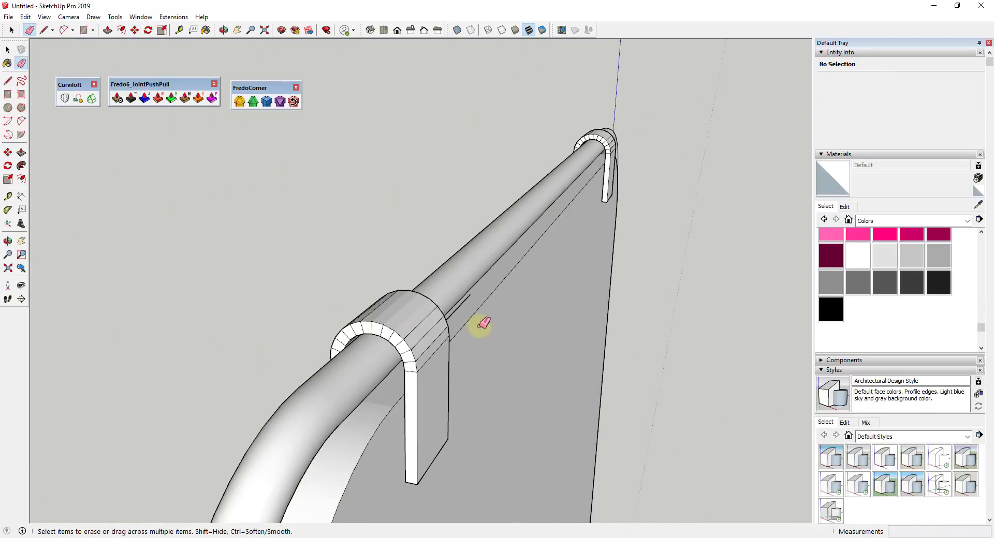
pyautogui.moveTo(480, 326); pyautogui.dragTo(474, 318, button='middle')
pyautogui.scroll(-6, 595, 271)
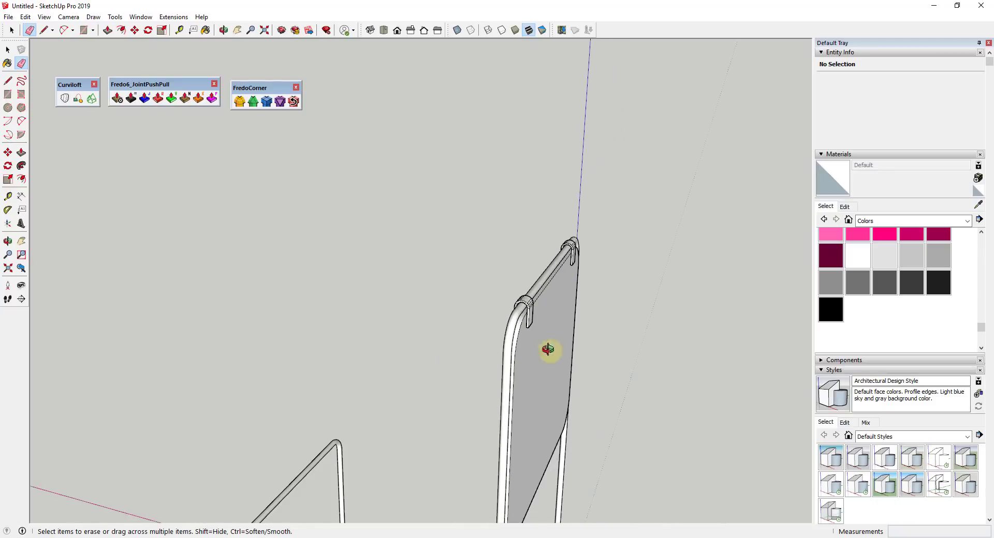
# Group the backrest panel together with both of its brackets
pyautogui.moveTo(548, 351); pyautogui.dragTo(849, 283, button='middle')
pyautogui.scroll(-2, 849, 282)
pyautogui.scroll(-3, 659, 259)
pyautogui.moveTo(637, 276)
pyautogui.mouseDown(button='middle')
pyautogui.moveTo(648, 322)
pyautogui.moveTo(588, 304)
pyautogui.mouseUp(button='middle')
pyautogui.press('space')
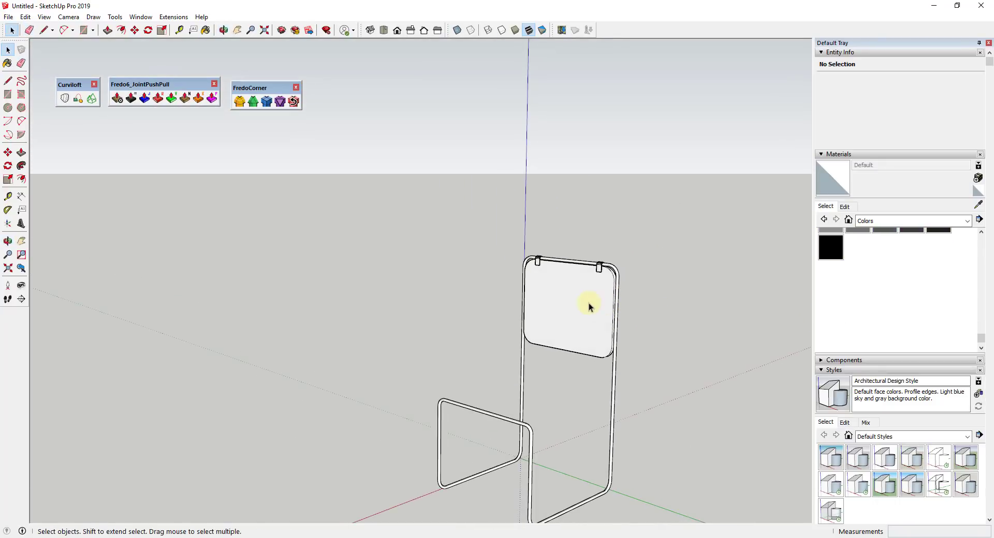
pyautogui.click(599, 271)
pyautogui.keyDown('shift'); pyautogui.click(538, 263); pyautogui.keyUp('shift')
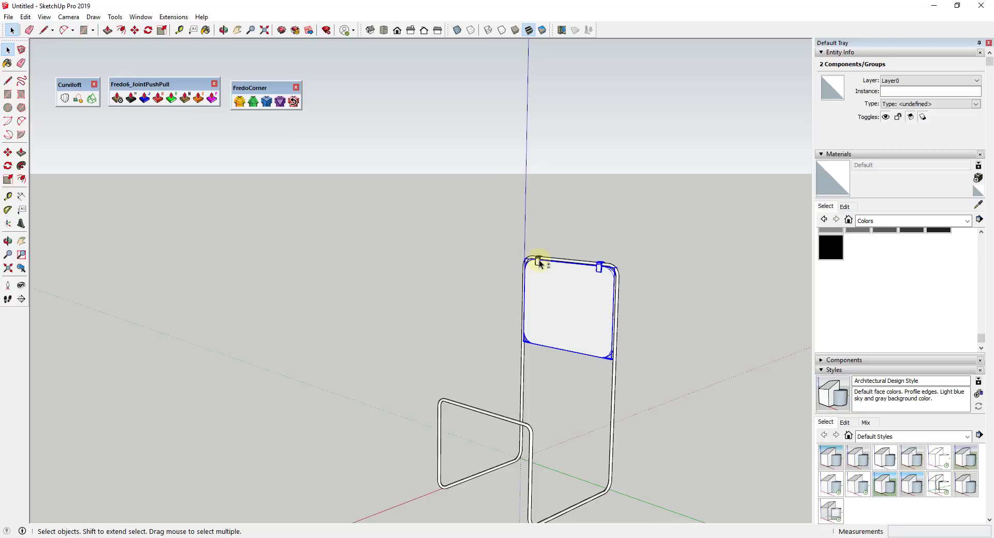
pyautogui.keyDown('shift'); pyautogui.click(538, 263); pyautogui.keyUp('shift')
pyautogui.rightClick(537, 260)
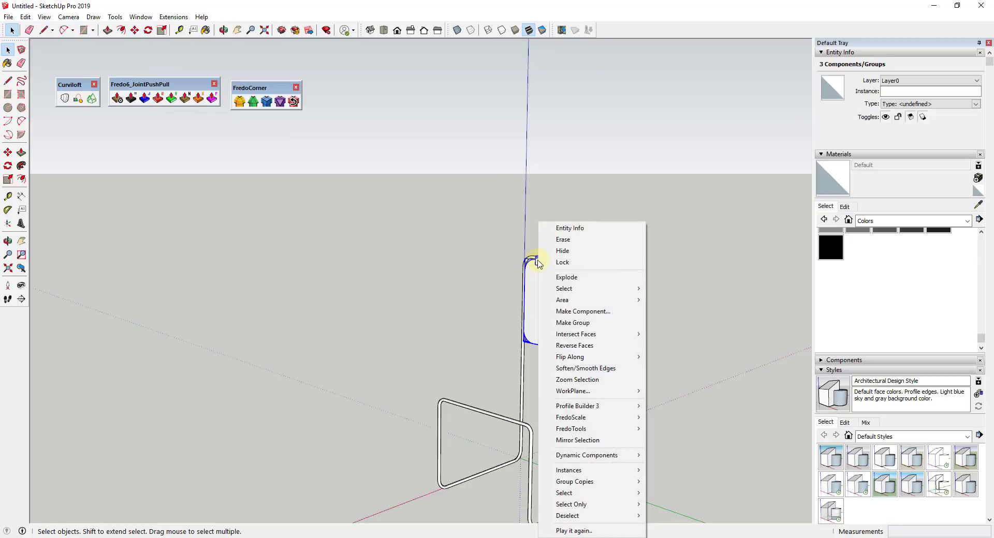
pyautogui.click(604, 324)
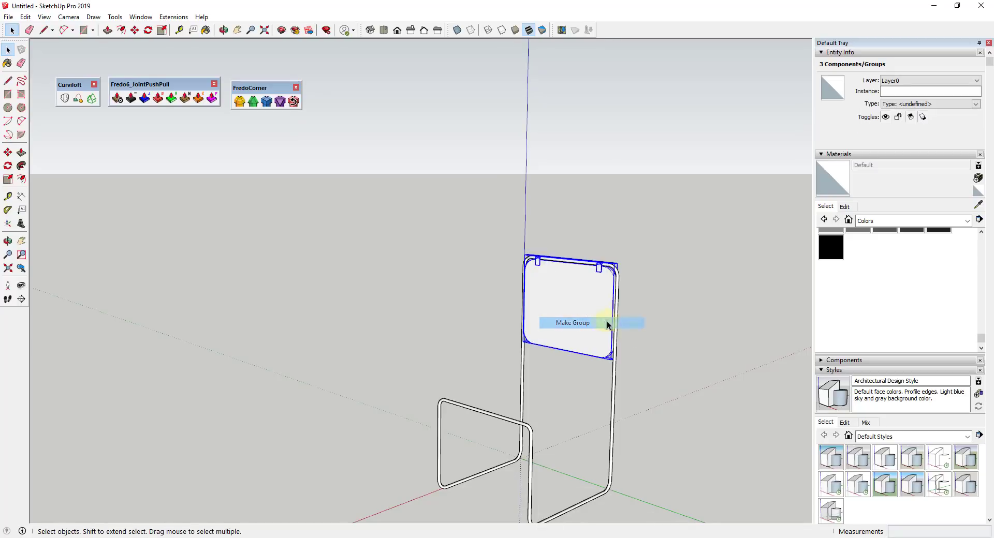
# Copy the backrest group about 1' 4 1/8" forward to a spot above the seat area of the frame
pyautogui.moveTo(604, 324)
pyautogui.mouseDown(button='middle')
pyautogui.moveTo(506, 355)
pyautogui.moveTo(589, 317)
pyautogui.mouseUp(button='middle')
pyautogui.press('m')
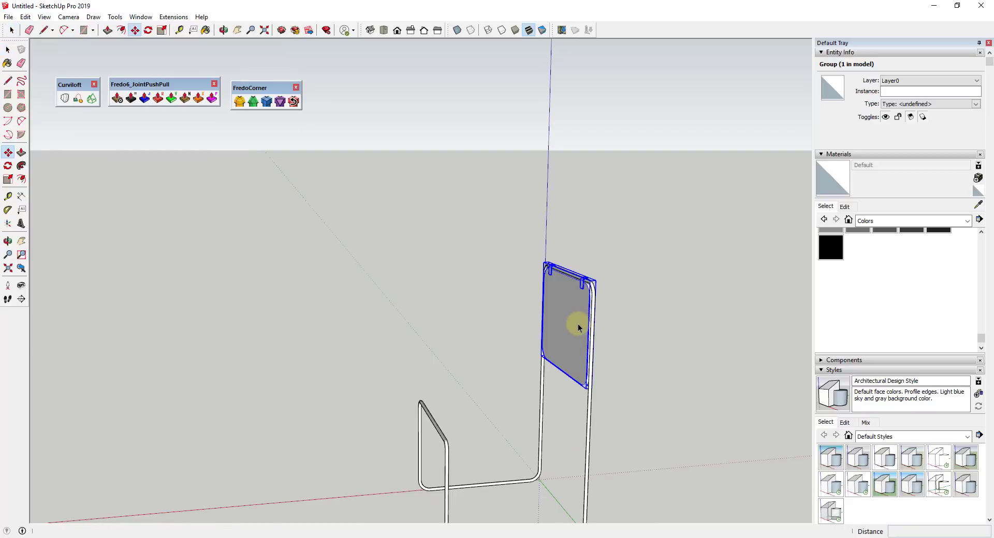
pyautogui.click(565, 333)
pyautogui.press('ctrl')
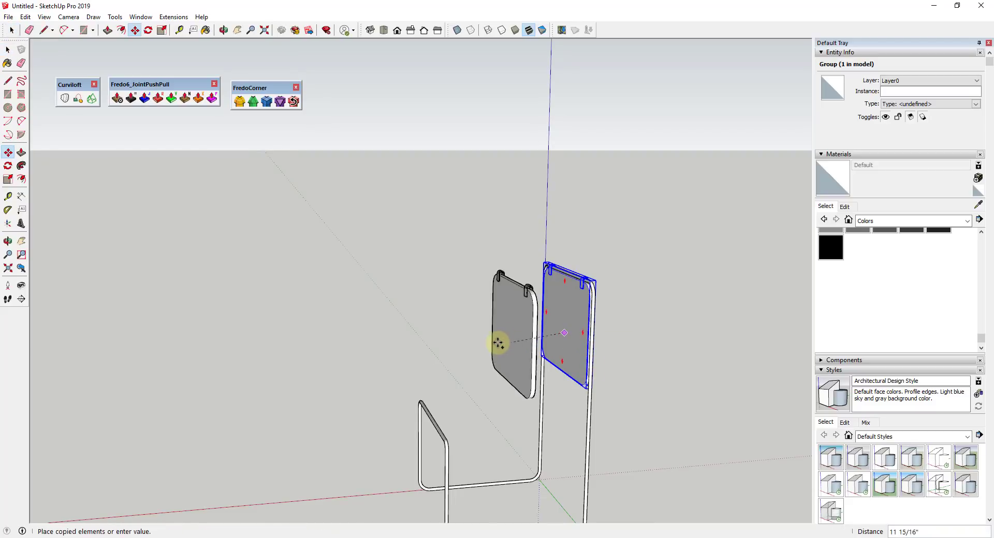
pyautogui.click(476, 340)
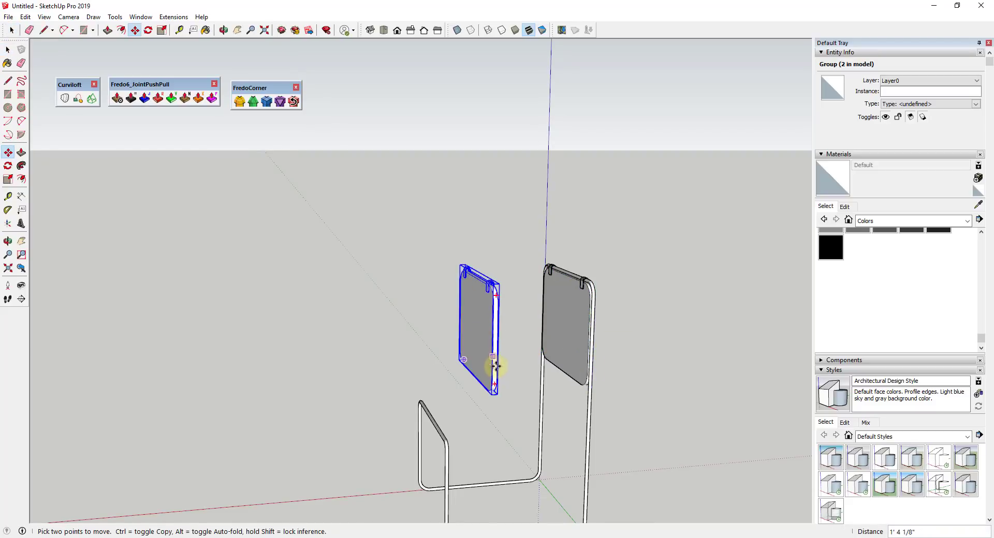
# Rotate the copied panel group to lie horizontally as the seat, with its brackets toward the front
pyautogui.click(494, 385)
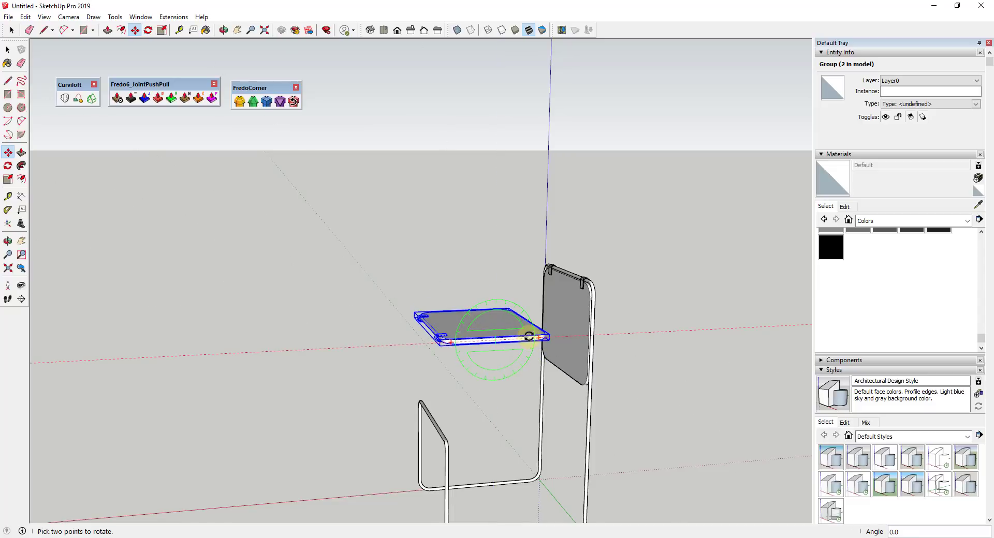
pyautogui.click(529, 335)
pyautogui.scroll(10, 440, 342)
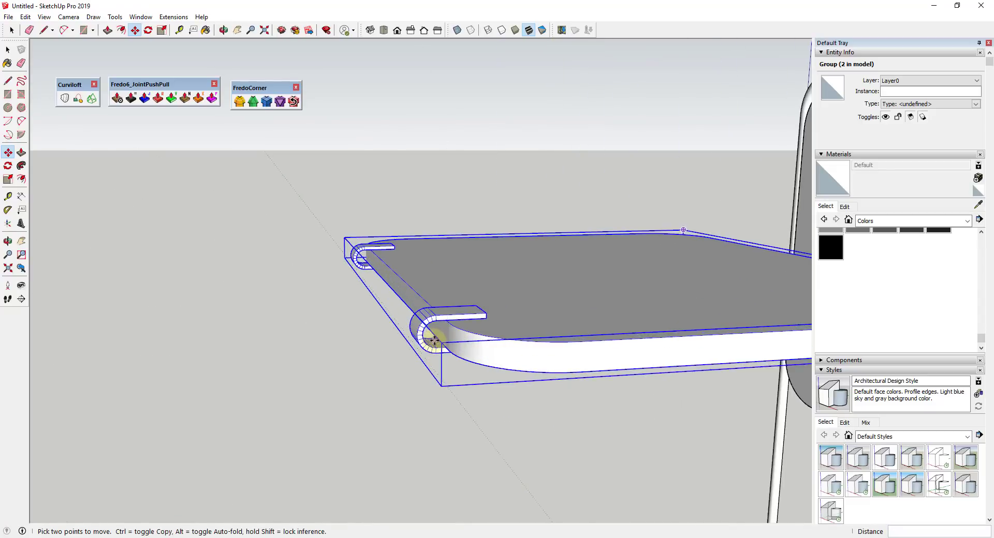
# Move the seat group about 1' 3 1/4" straight down, bringing its front brackets to the height of the front tube
pyautogui.click(420, 337)
pyautogui.scroll(-8, 420, 337)
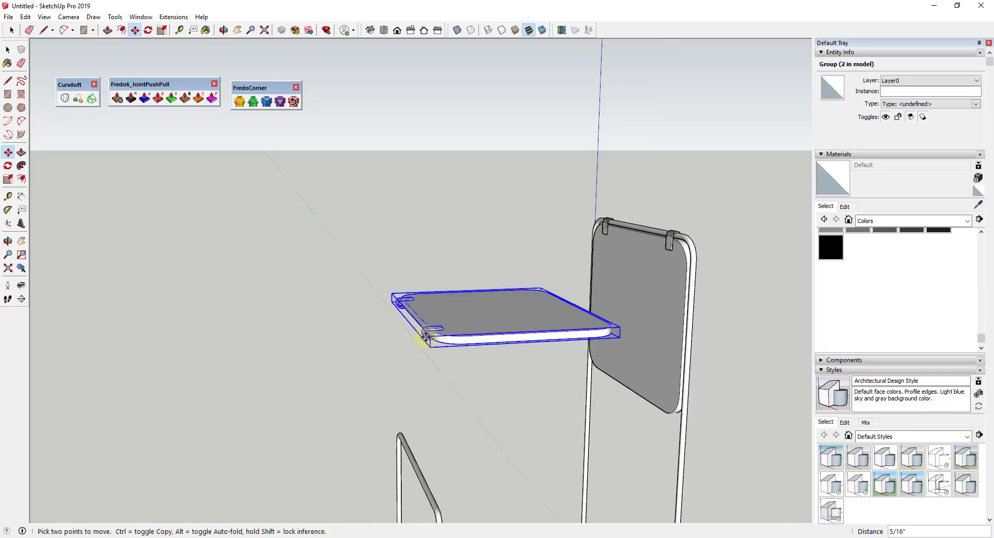
pyautogui.scroll(5, 423, 494)
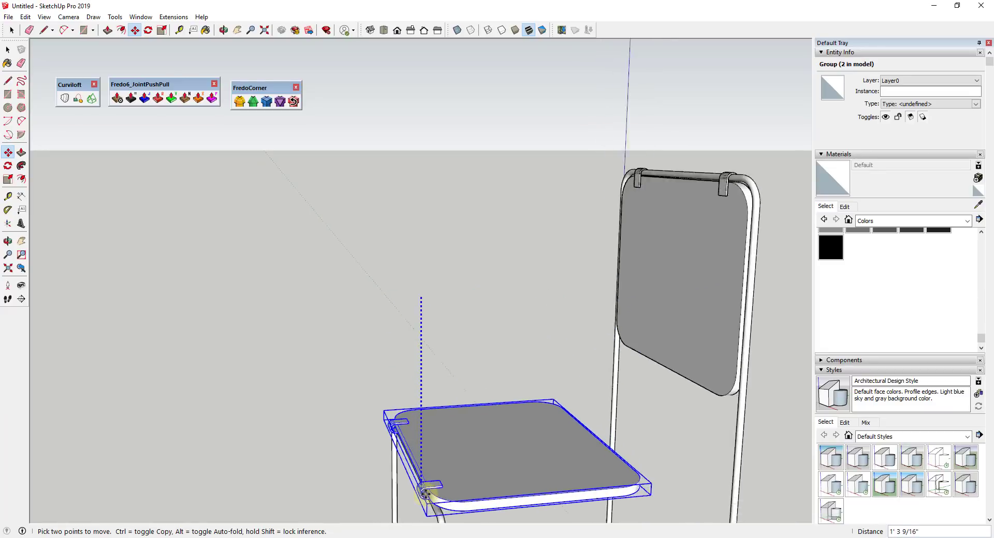
pyautogui.scroll(1, 425, 498)
pyautogui.scroll(-3, 436, 486)
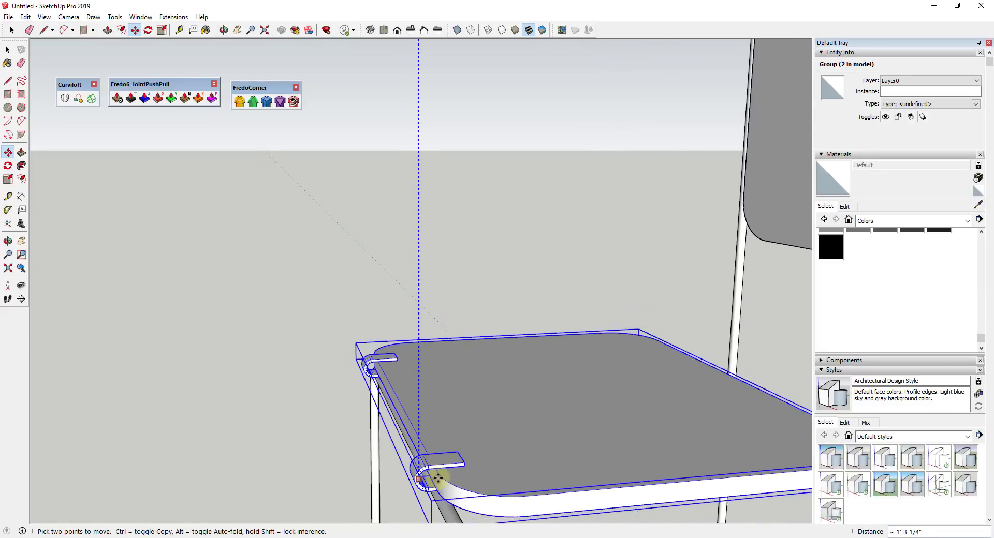
pyautogui.scroll(-2, 432, 430)
pyautogui.click(447, 493)
# Move the seat group about 11/16" horizontally toward the backrest to hook its brackets around the front tube
pyautogui.scroll(4, 444, 496)
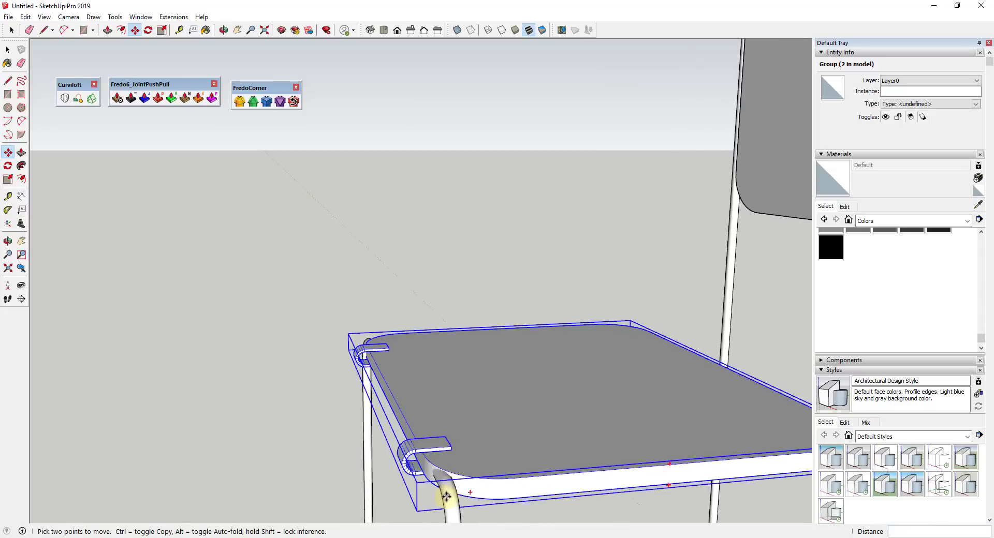
pyautogui.moveTo(427, 467); pyautogui.dragTo(416, 420, button='middle')
pyautogui.scroll(2, 415, 486)
pyautogui.scroll(1, 349, 440)
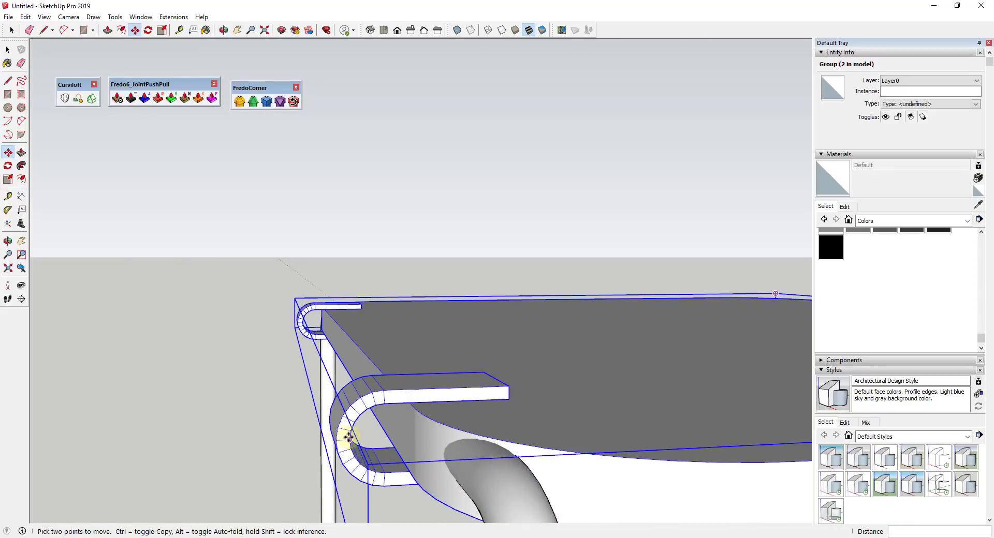
pyautogui.click(350, 438)
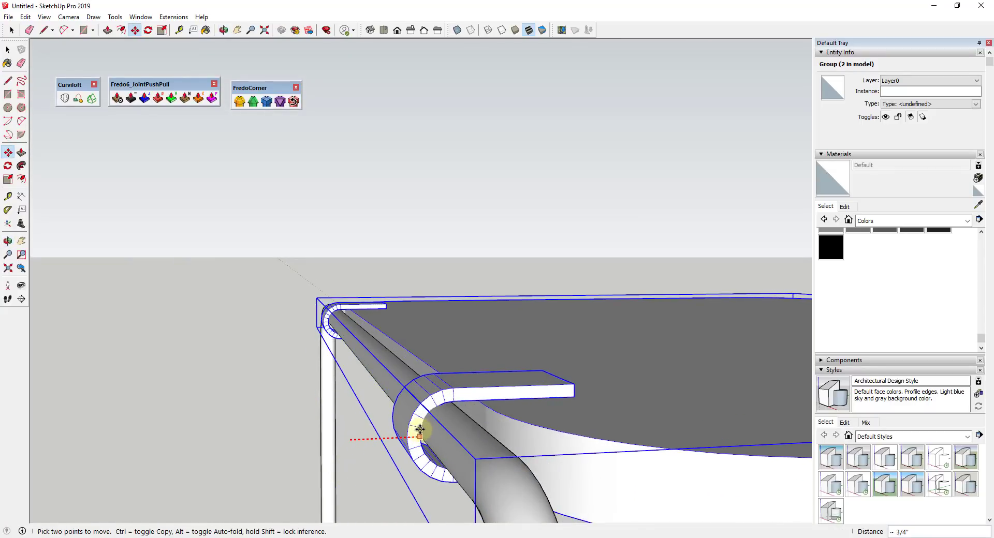
pyautogui.scroll(1, 423, 429)
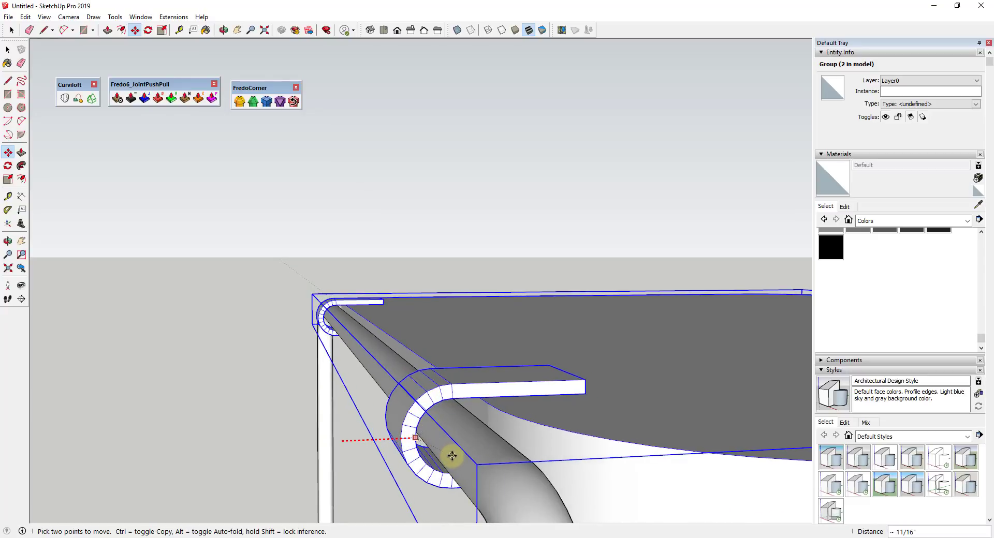
pyautogui.click(443, 438)
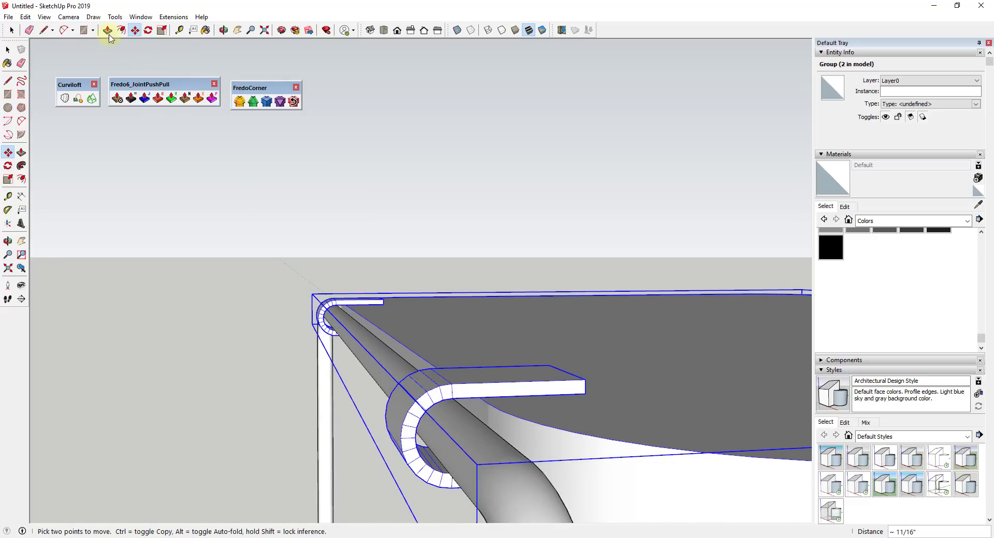
# Display hidden geometry and shift the seat group about 3/16" to bring the inside of its brackets against the front tube
pyautogui.click(43, 17)
pyautogui.click(73, 56)
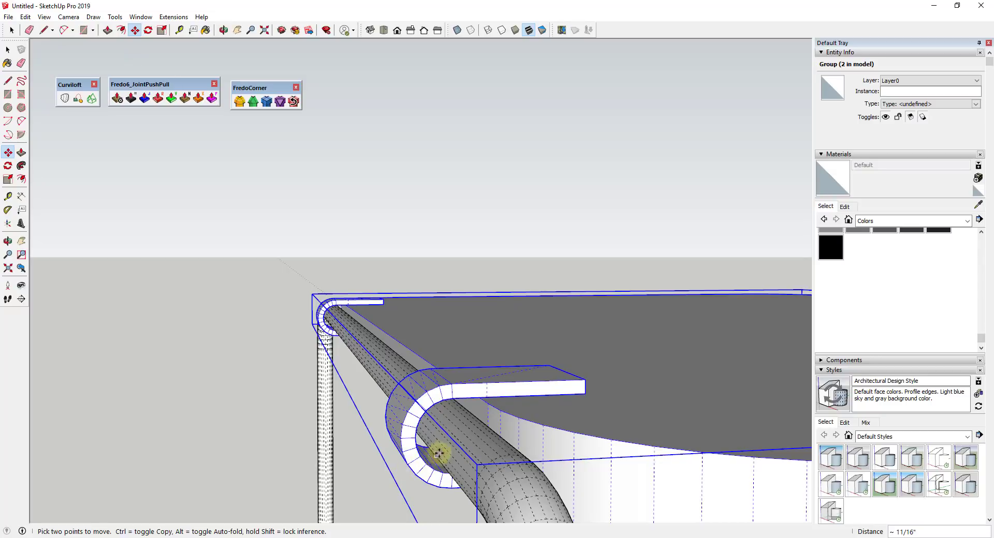
pyautogui.moveTo(437, 454)
pyautogui.mouseDown(button='middle')
pyautogui.moveTo(405, 410)
pyautogui.moveTo(435, 444)
pyautogui.mouseUp(button='middle')
pyautogui.scroll(2, 401, 444)
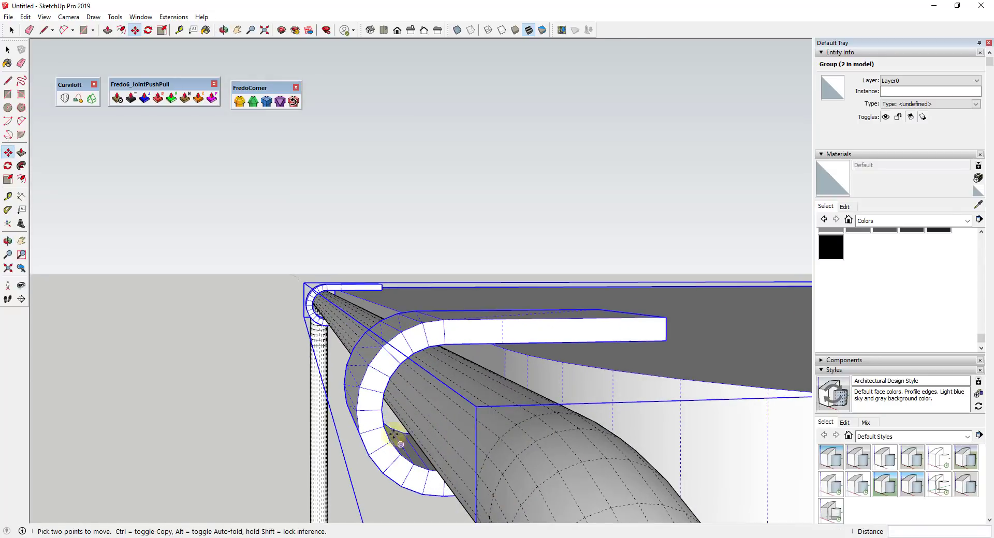
pyautogui.click(381, 410)
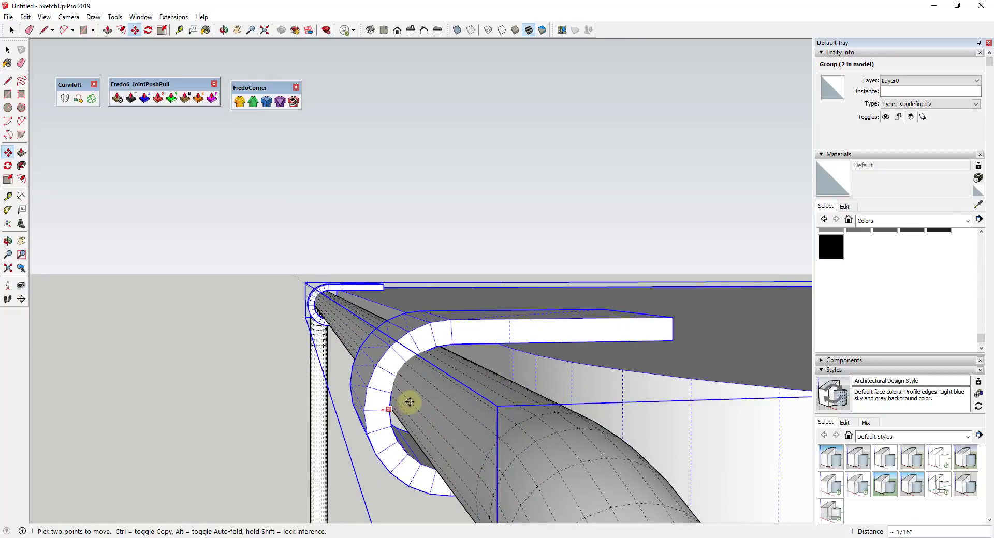
pyautogui.moveTo(399, 417); pyautogui.dragTo(433, 451, button='middle')
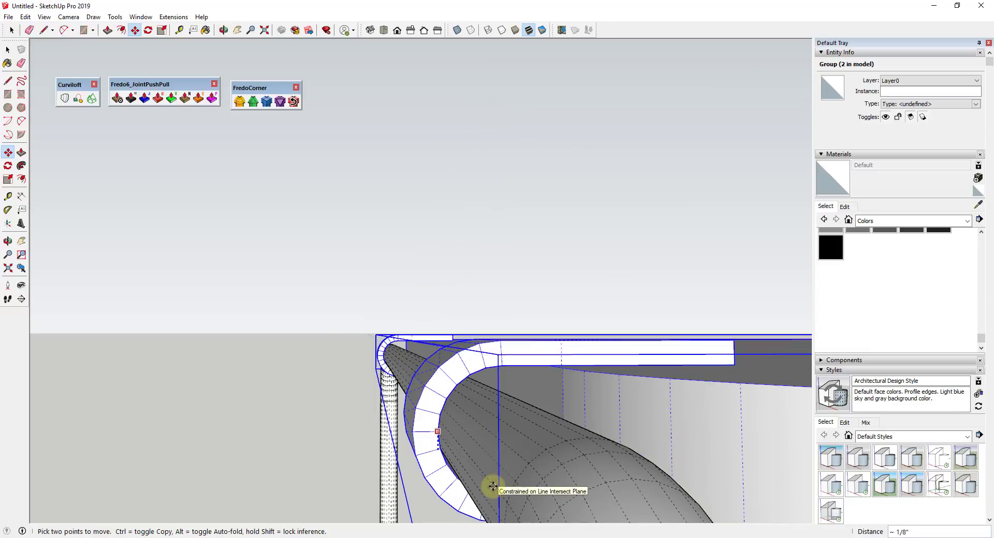
pyautogui.moveTo(492, 486); pyautogui.dragTo(471, 474, button='middle')
pyautogui.scroll(5, 471, 471)
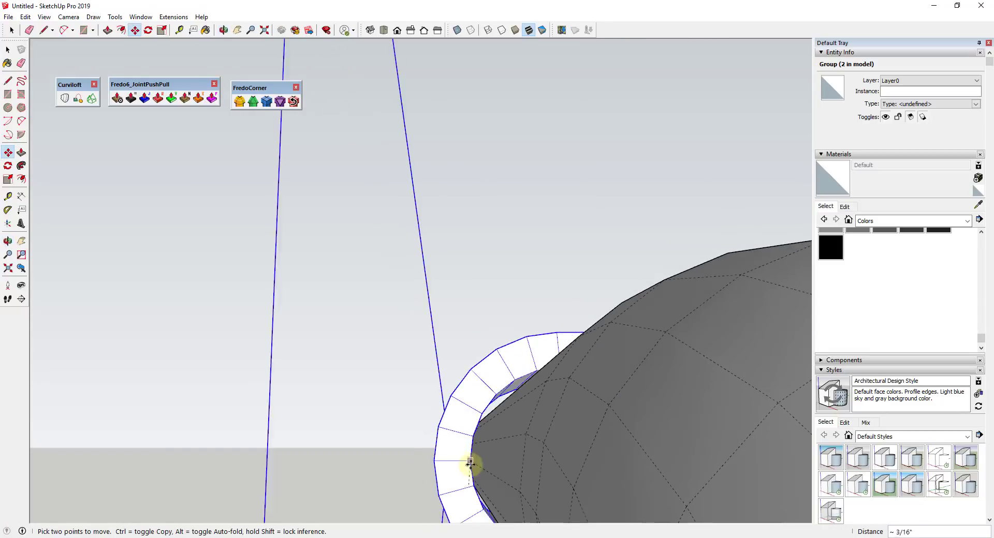
pyautogui.scroll(-5, 472, 465)
pyautogui.scroll(-5, 518, 451)
pyautogui.moveTo(519, 449); pyautogui.dragTo(555, 519, button='middle')
pyautogui.scroll(-5, 528, 430)
pyautogui.scroll(-5, 512, 406)
pyautogui.moveTo(532, 413); pyautogui.dragTo(476, 344, button='middle')
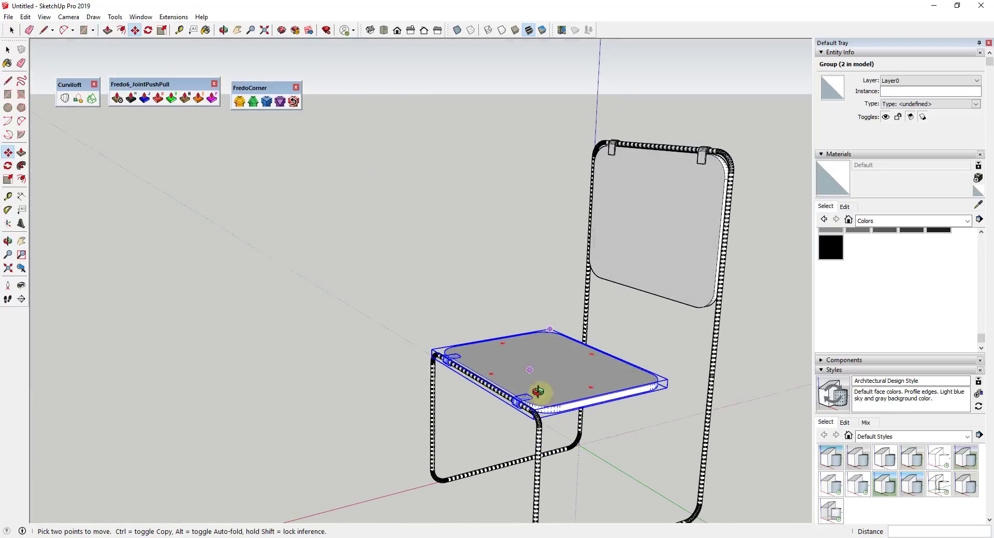
pyautogui.moveTo(538, 392); pyautogui.dragTo(594, 304, button='middle')
# Rotate the backrest group about 8 degrees around its top brackets, swinging its lower end forward over the seat
pyautogui.scroll(5, 671, 385)
pyautogui.press('space')
pyautogui.click(661, 233)
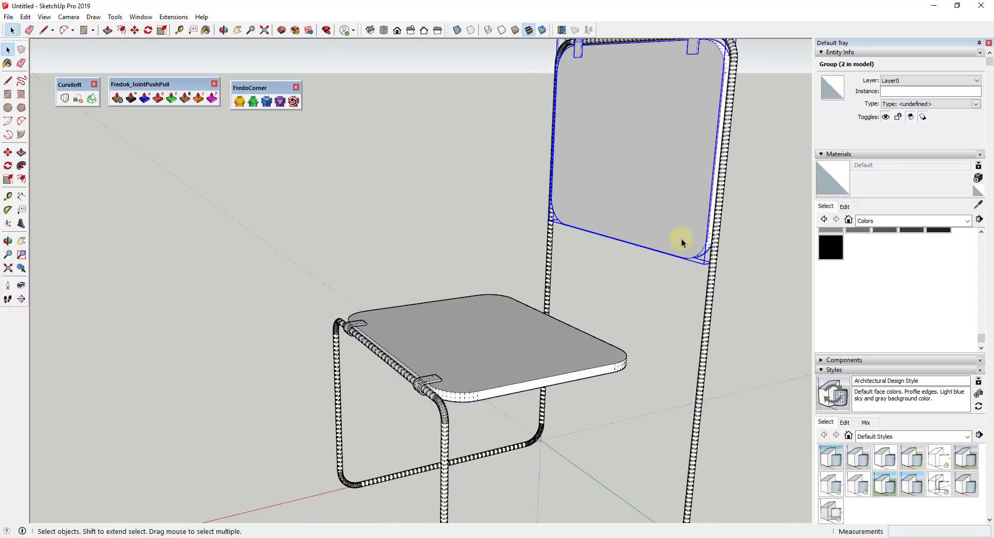
pyautogui.moveTo(694, 258); pyautogui.dragTo(631, 258, button='middle')
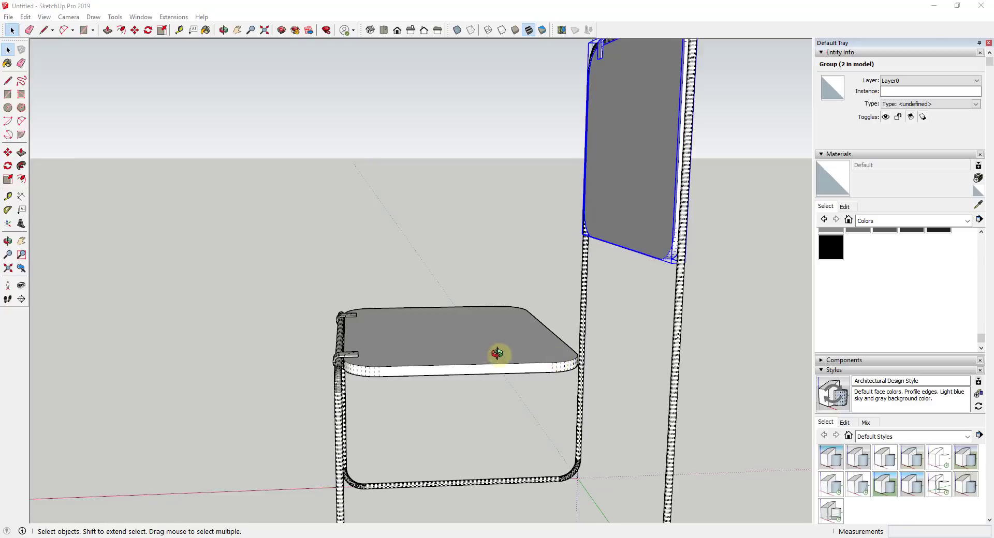
pyautogui.moveTo(497, 353); pyautogui.dragTo(564, 304, button='middle')
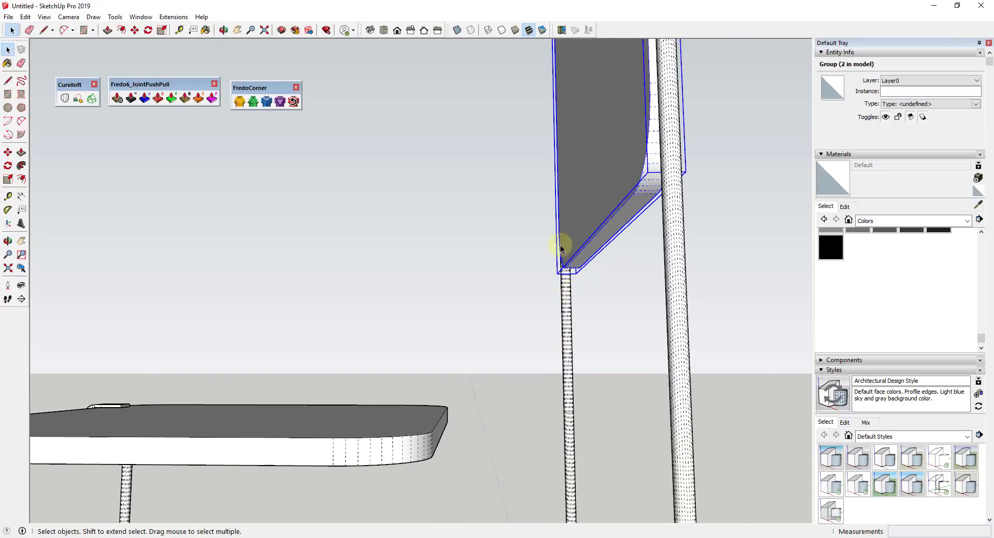
pyautogui.moveTo(619, 224); pyautogui.dragTo(621, 290, button='middle')
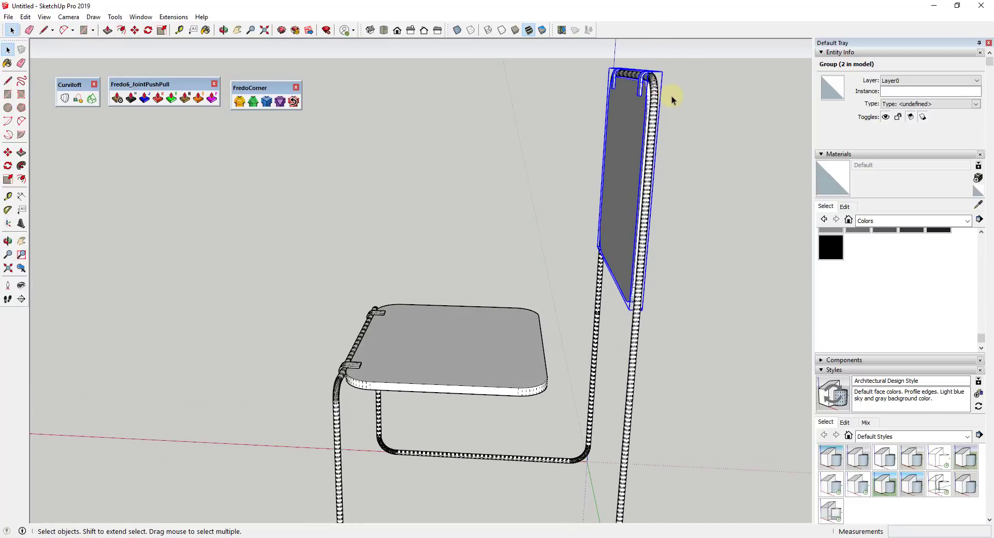
pyautogui.scroll(6, 668, 81)
pyautogui.press('q')
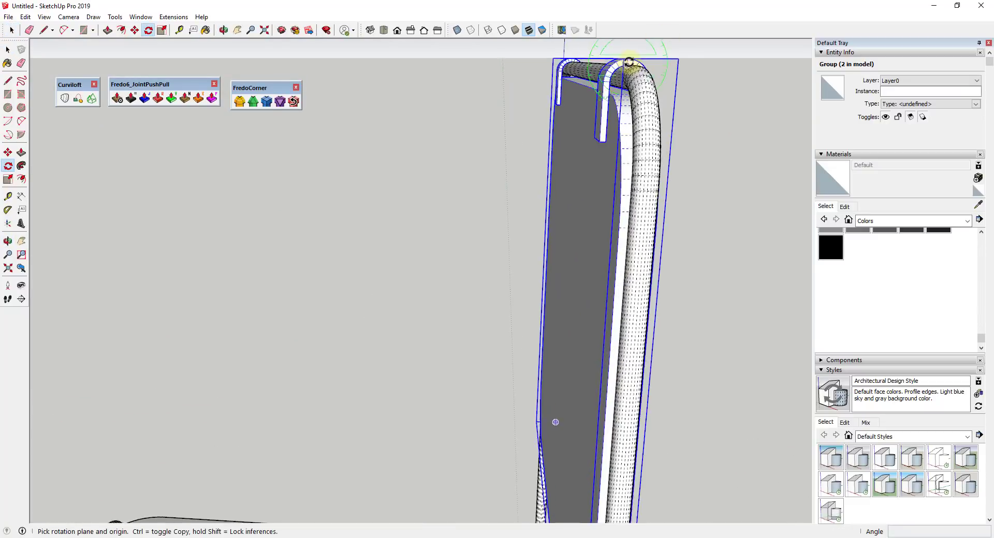
pyautogui.scroll(1, 629, 63)
pyautogui.click(627, 65)
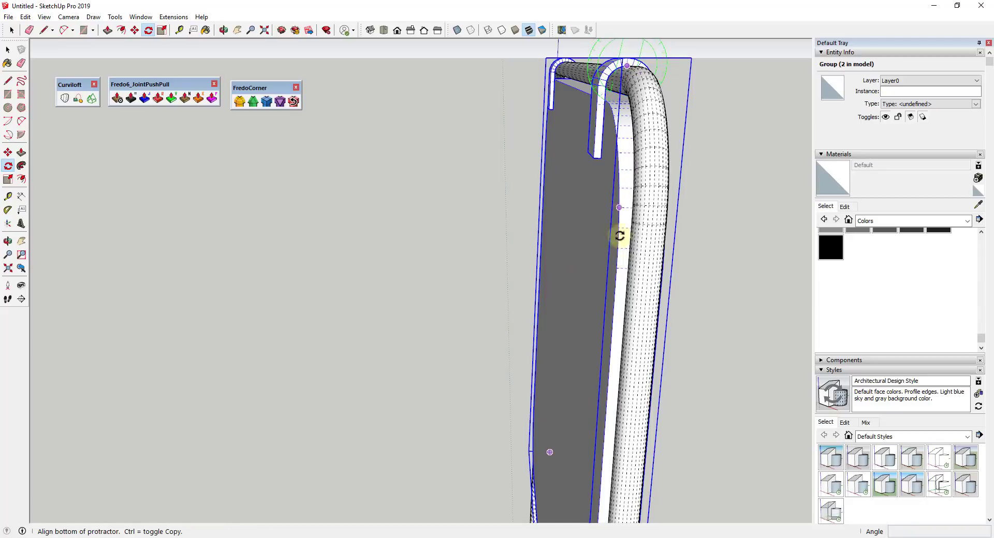
pyautogui.click(617, 309)
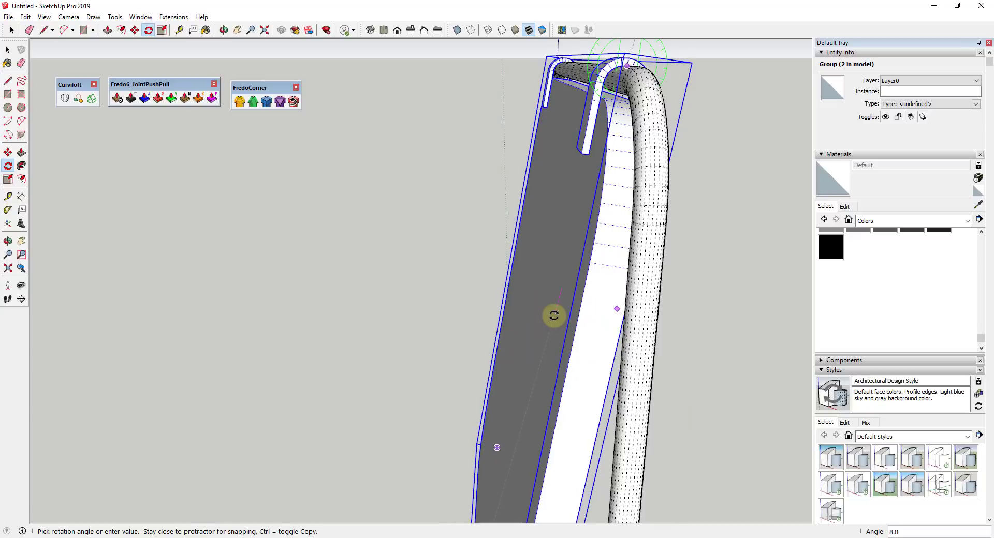
pyautogui.click(554, 316)
# Draw a line about 1' 4 3/16" long across the seat's rear edge face and divide it into 7 segments
pyautogui.scroll(-1, 588, 222)
pyautogui.scroll(-2, 588, 223)
pyautogui.moveTo(524, 426); pyautogui.dragTo(635, 330, button='middle')
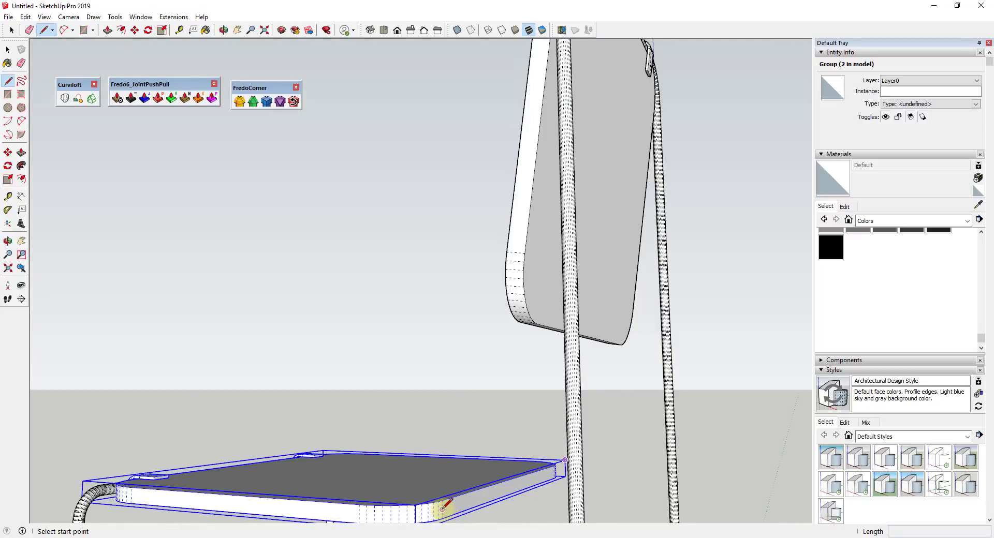
pyautogui.click(442, 510)
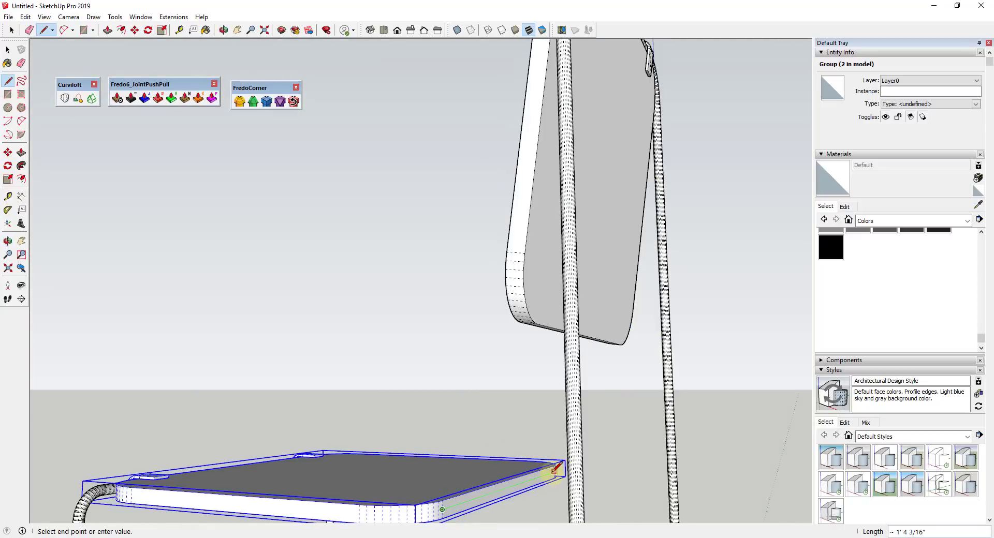
pyautogui.click(553, 471)
pyautogui.press('space')
pyautogui.rightClick(515, 486)
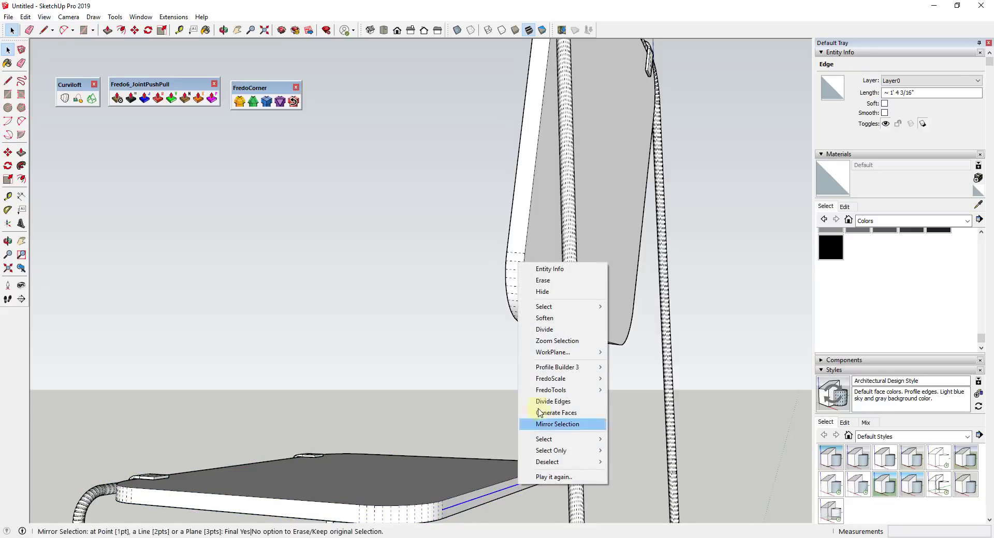
pyautogui.click(544, 329)
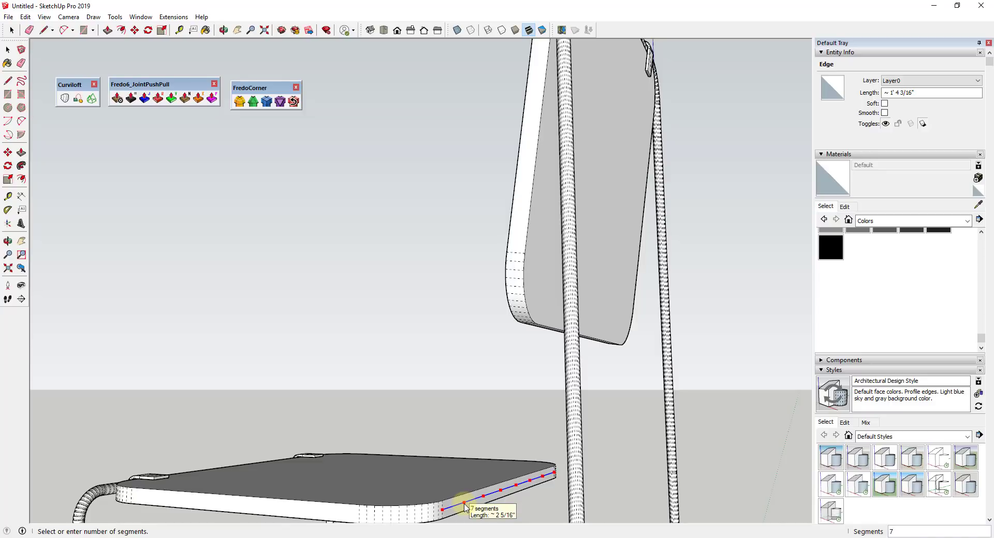
pyautogui.click(465, 507)
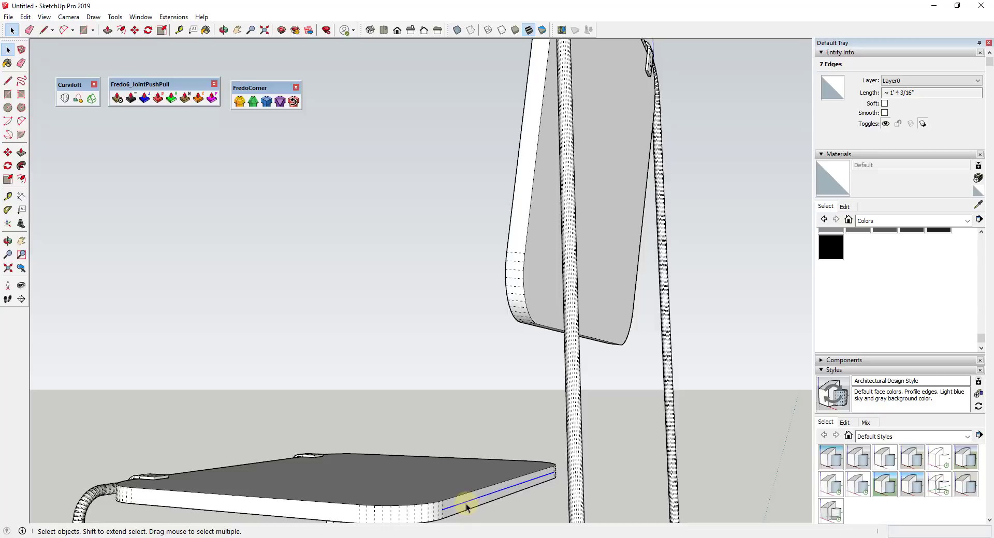
# Copy the divided line from the seat's rear edge to the backrest's lower edge, about 8 1/2" away
pyautogui.moveTo(465, 507); pyautogui.dragTo(510, 483, button='middle')
pyautogui.press('m')
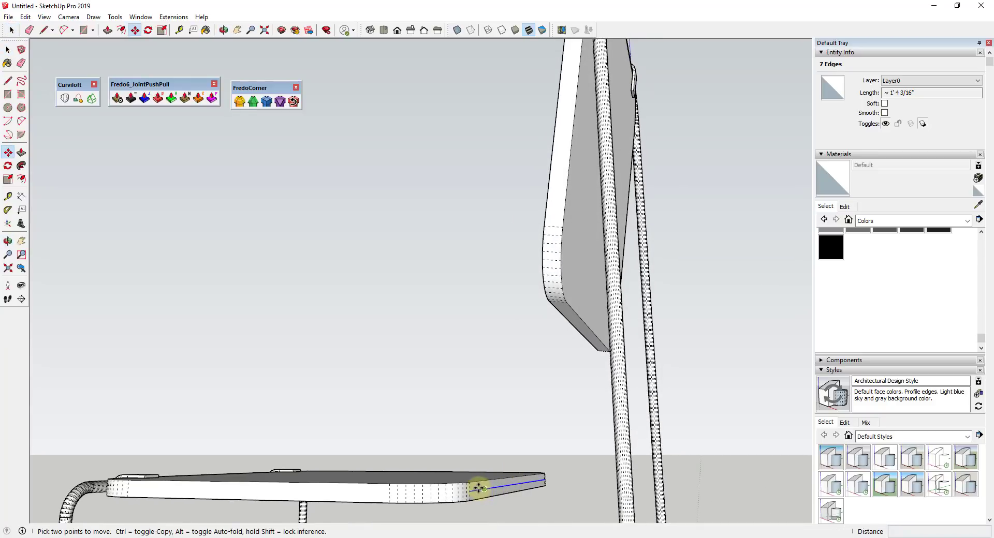
pyautogui.press('ctrl')
pyautogui.click(469, 492)
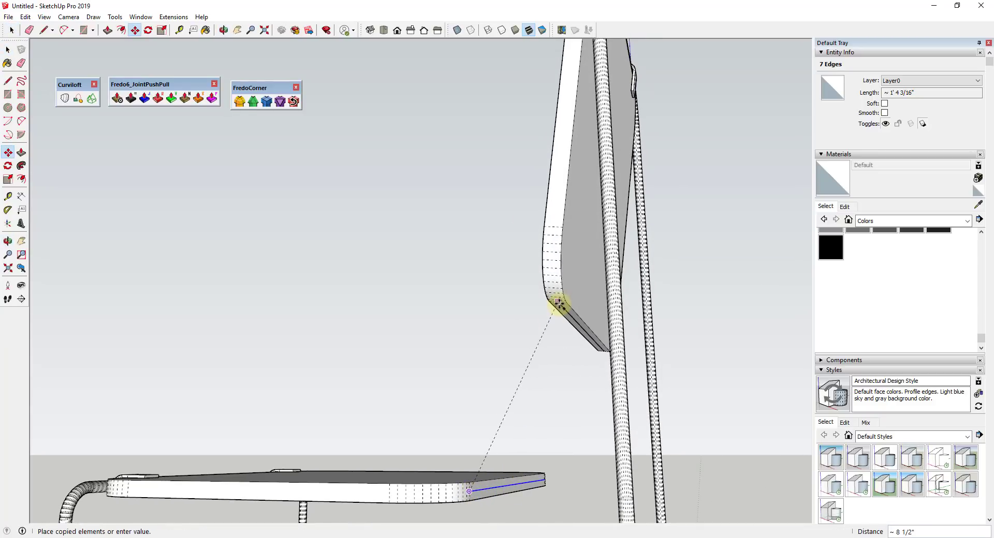
pyautogui.click(559, 303)
pyautogui.press('space')
# Draw a connecting line from the first division point on the seat's rear edge to the matching point on the backrest
pyautogui.press('l')
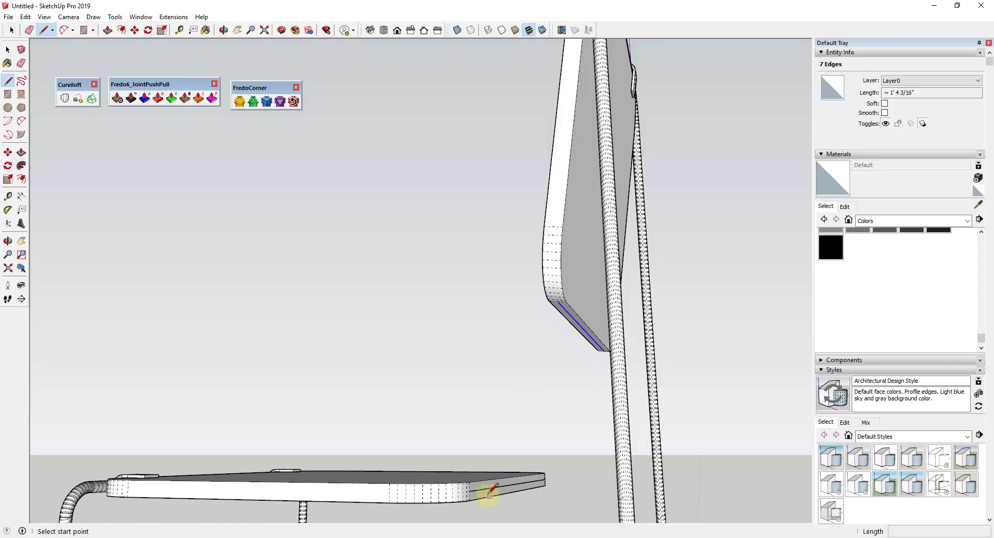
pyautogui.click(484, 489)
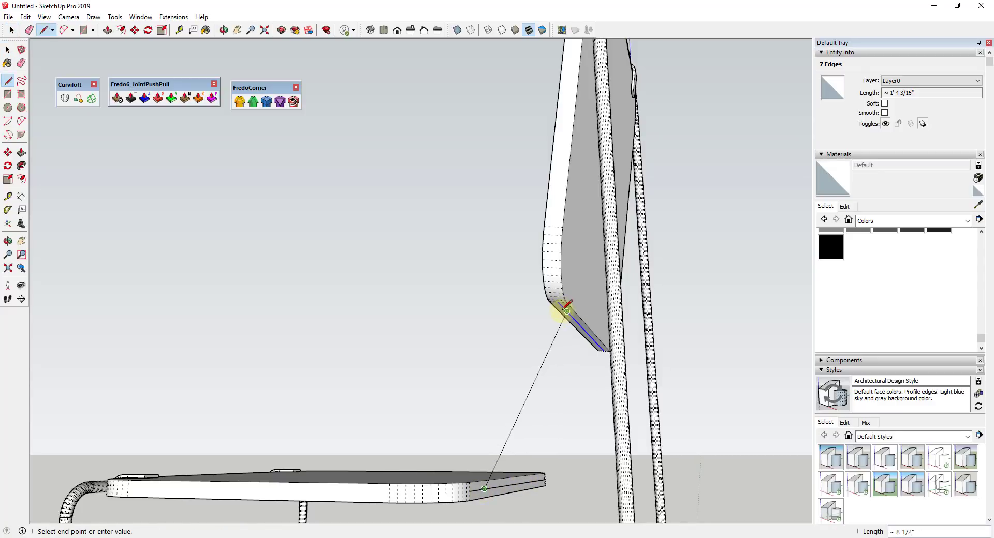
pyautogui.click(568, 311)
pyautogui.press('space')
# Create a pipe with a 1/8" outside diameter and 24 segments along the connecting line, and select the pipe
pyautogui.click(539, 374)
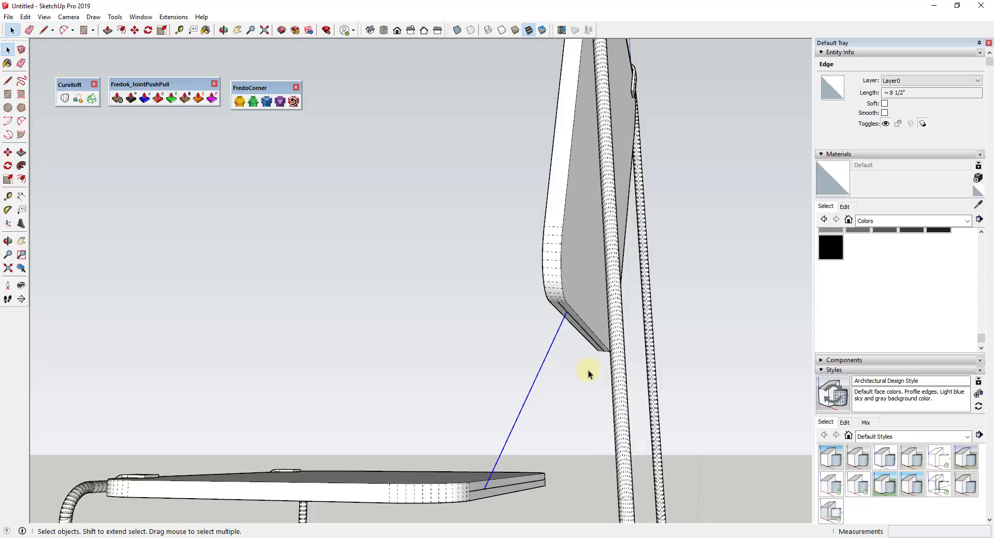
pyautogui.scroll(-2, 588, 399)
pyautogui.click(173, 16)
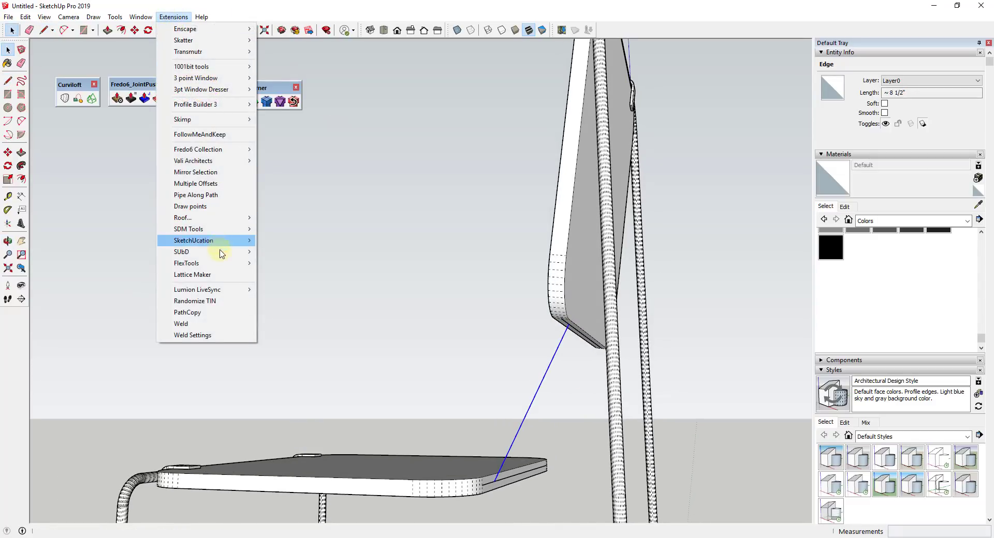
pyautogui.click(217, 194)
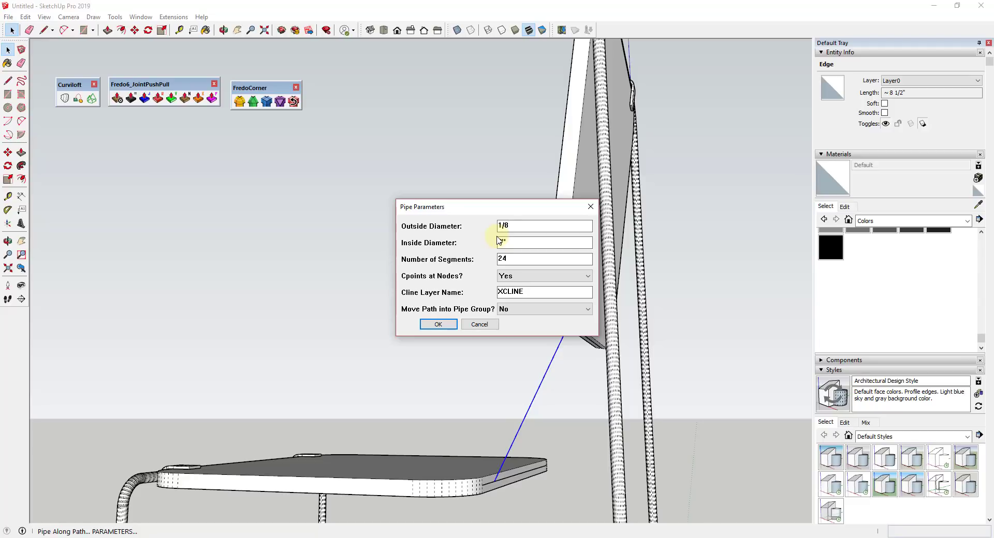
pyautogui.press('Return')
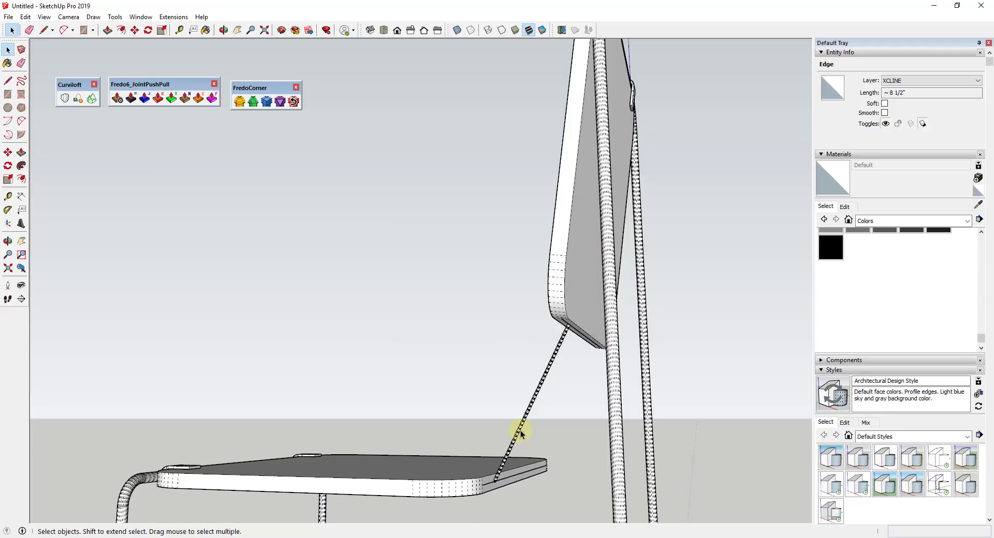
pyautogui.moveTo(520, 431); pyautogui.dragTo(475, 457, button='middle')
pyautogui.click(491, 411)
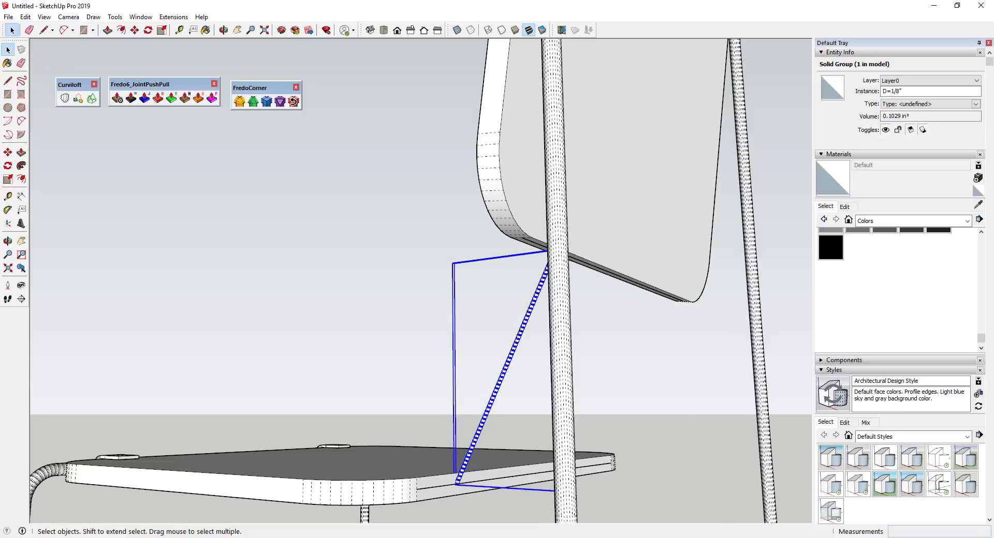
# Turn off the display of hidden geometry in the model
pyautogui.click(44, 17)
pyautogui.click(62, 51)
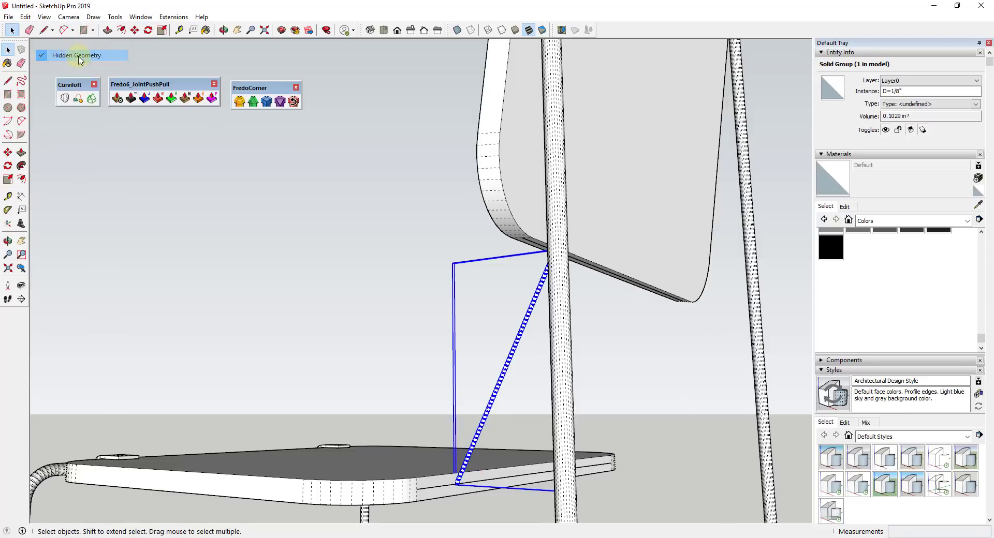
pyautogui.moveTo(676, 321); pyautogui.dragTo(500, 323, button='middle')
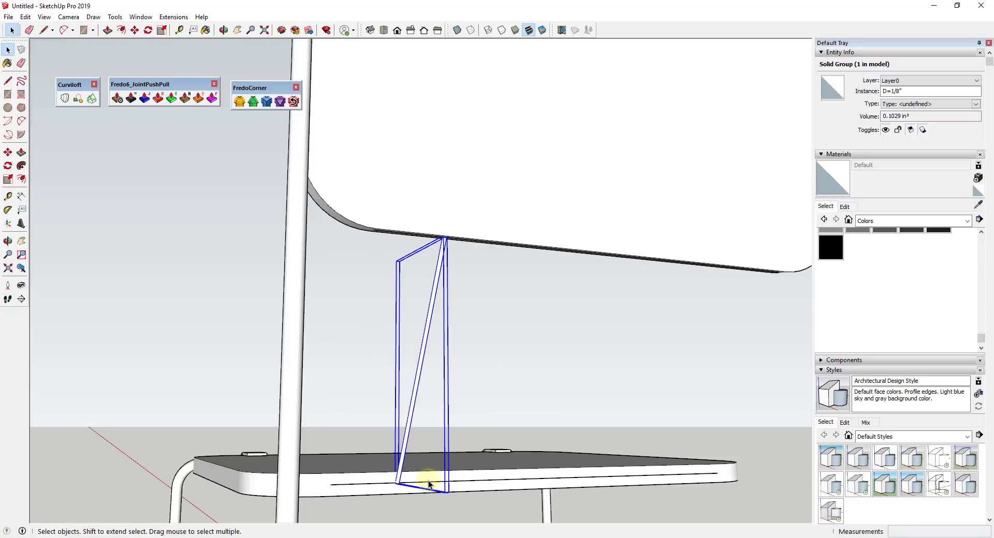
# Copy the selected pipe about 2 5/16" along the seat's rear edge and multiply the copy by 5
pyautogui.press('m')
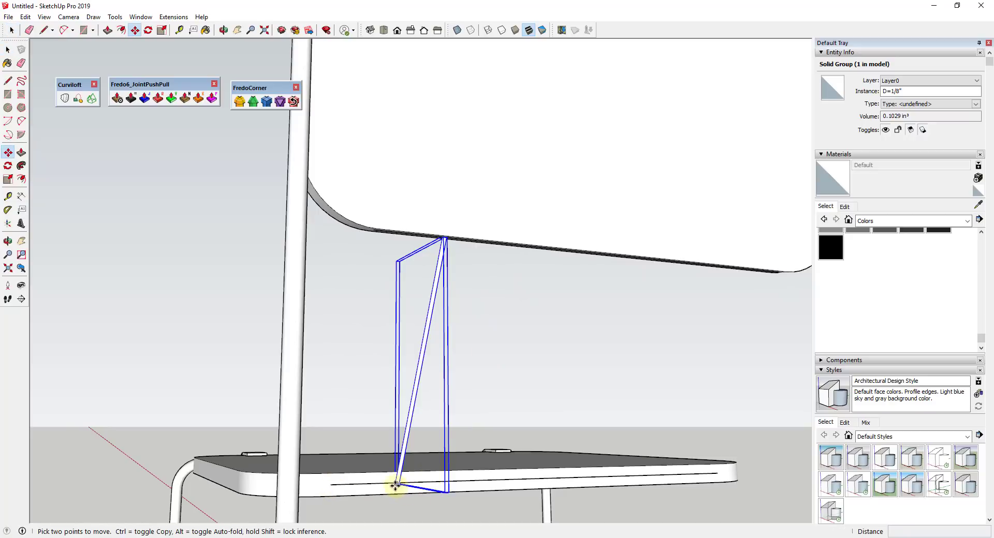
pyautogui.scroll(3, 396, 485)
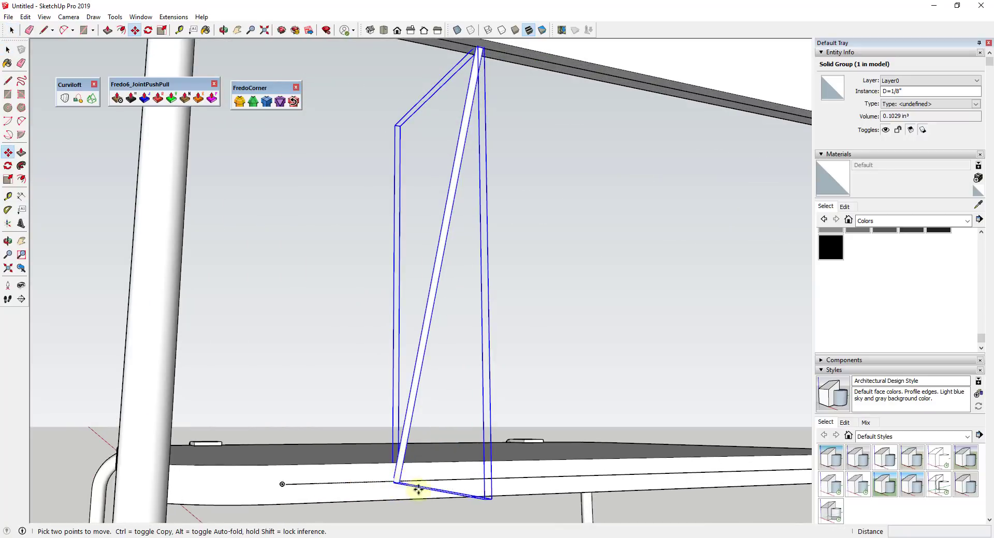
pyautogui.scroll(-2, 475, 483)
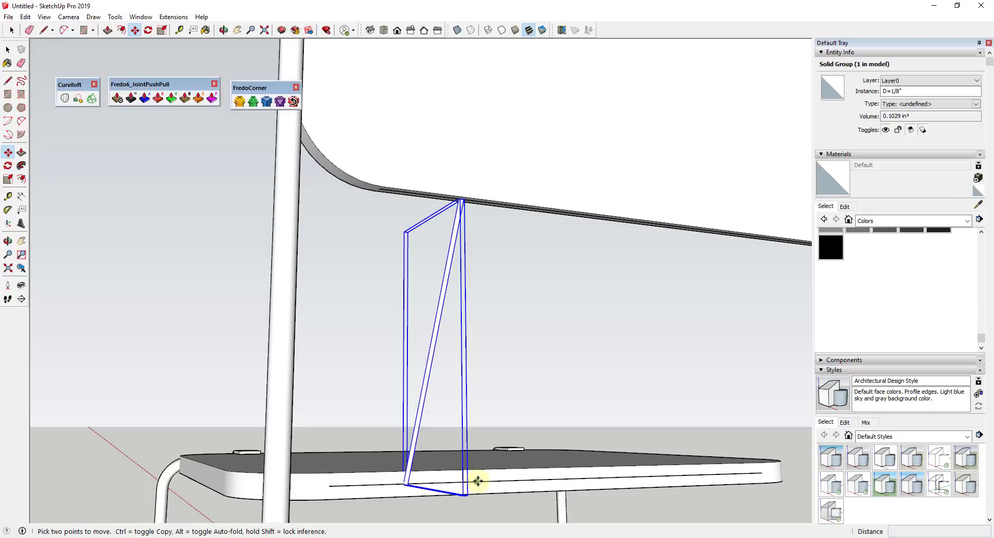
pyautogui.press('ctrl')
pyautogui.click(479, 482)
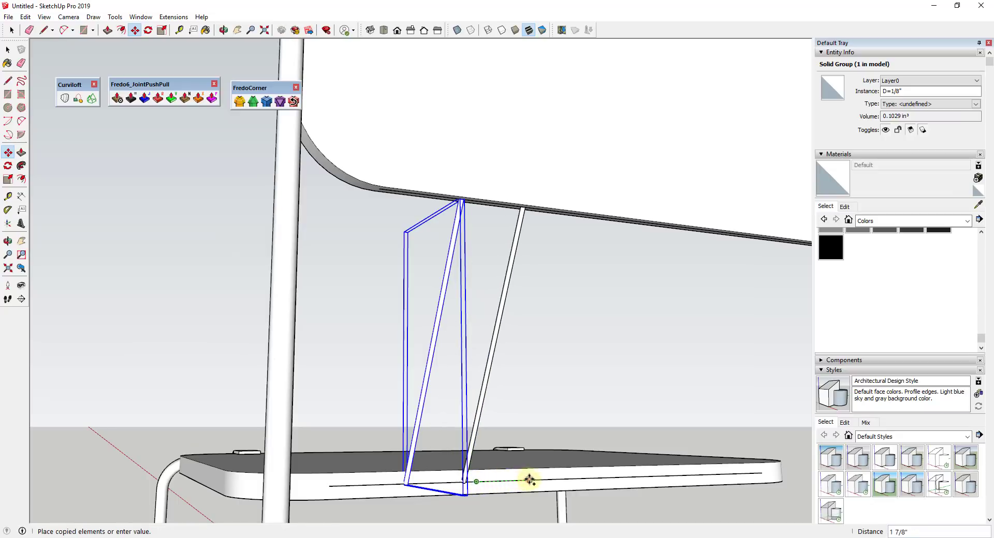
pyautogui.click(542, 478)
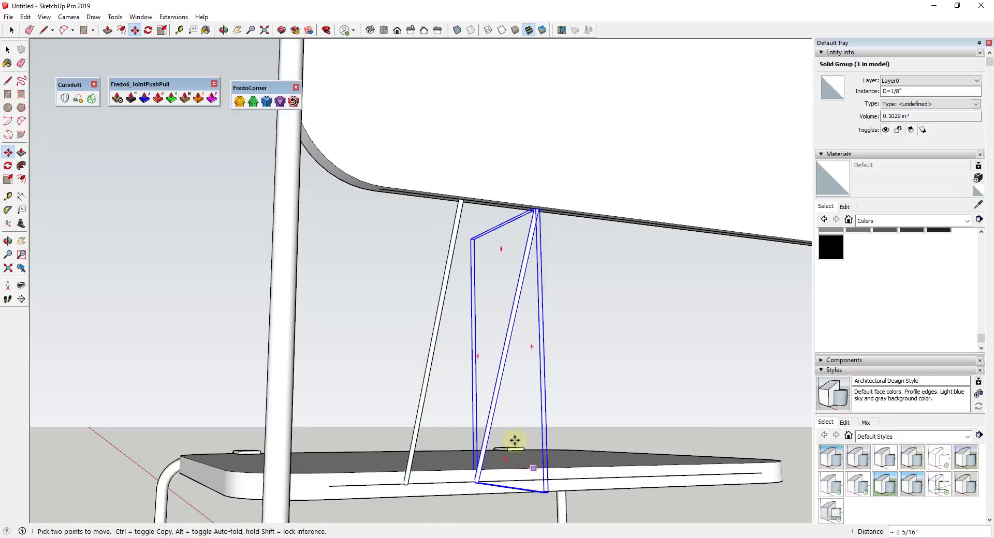
pyautogui.scroll(-3, 423, 353)
pyautogui.write('*5')
pyautogui.press('Return')
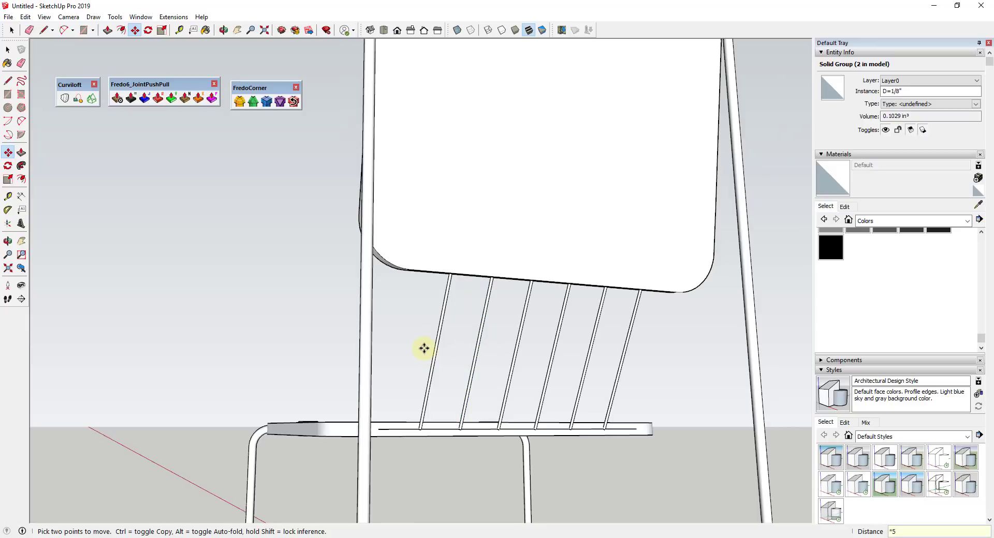
# Erase the leftover divided guide lines from the backrest's lower edge and the seat's rear edge
pyautogui.moveTo(408, 373); pyautogui.dragTo(682, 340, button='middle')
pyautogui.scroll(4, 506, 284)
pyautogui.press('e')
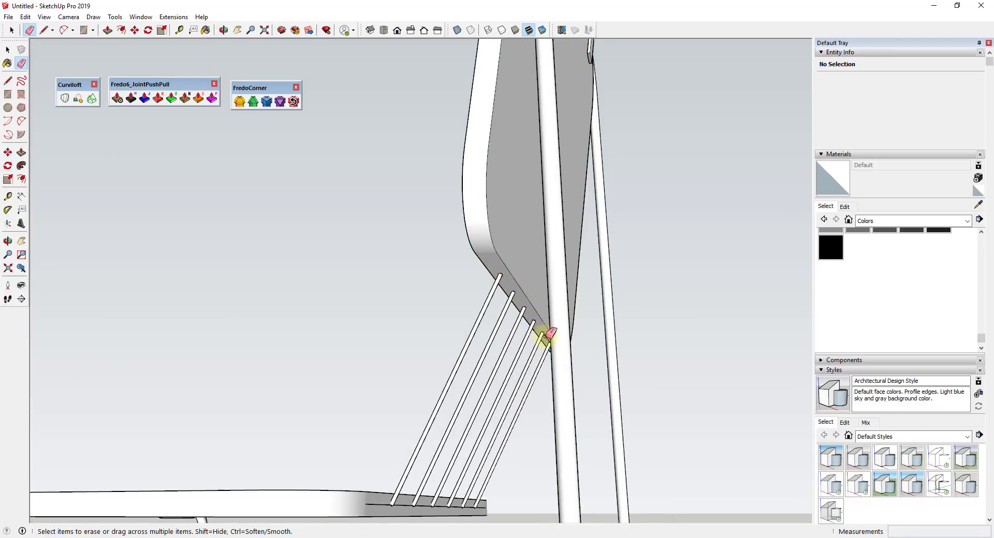
pyautogui.moveTo(550, 355)
pyautogui.mouseDown(button='middle')
pyautogui.moveTo(552, 383)
pyautogui.moveTo(557, 342)
pyautogui.mouseUp(button='middle')
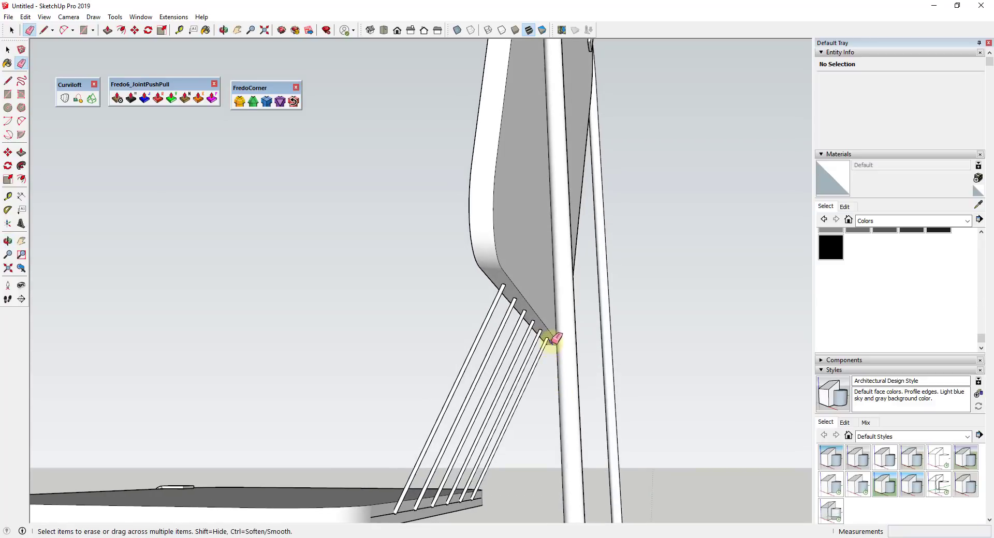
pyautogui.moveTo(547, 295); pyautogui.dragTo(408, 490, button='middle')
pyautogui.scroll(3, 414, 462)
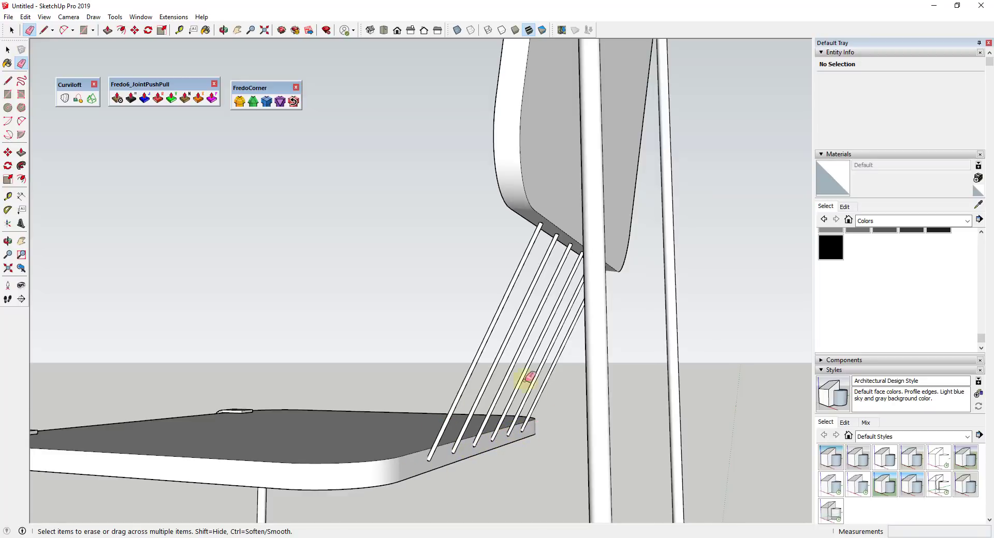
# Paint the chair's bent-tube frame with the dark gray material Color M08
pyautogui.scroll(-5, 489, 378)
pyautogui.moveTo(329, 392); pyautogui.dragTo(653, 381, button='middle')
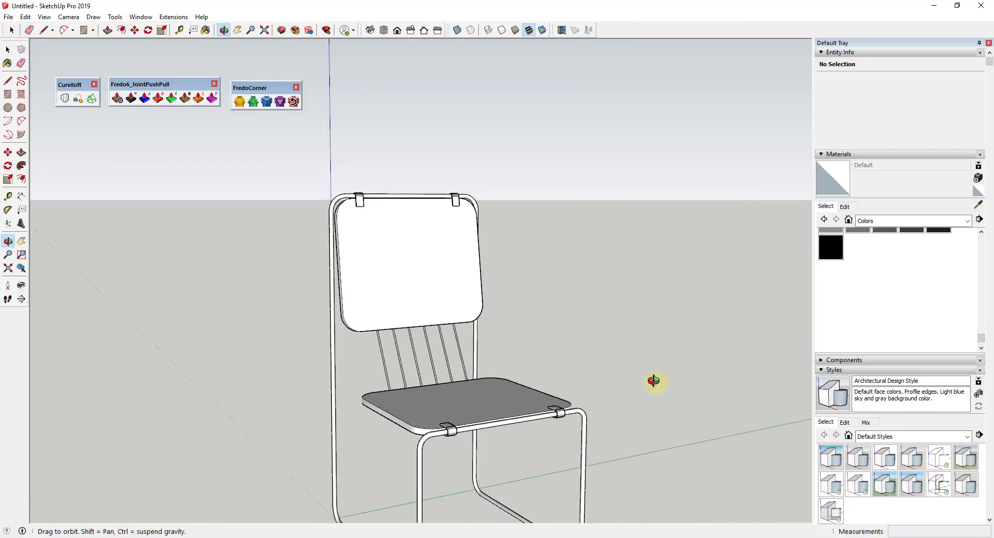
pyautogui.press('e')
pyautogui.scroll(-3, 555, 348)
pyautogui.moveTo(659, 435)
pyautogui.mouseDown(button='middle')
pyautogui.moveTo(552, 383)
pyautogui.moveTo(516, 393)
pyautogui.mouseUp(button='middle')
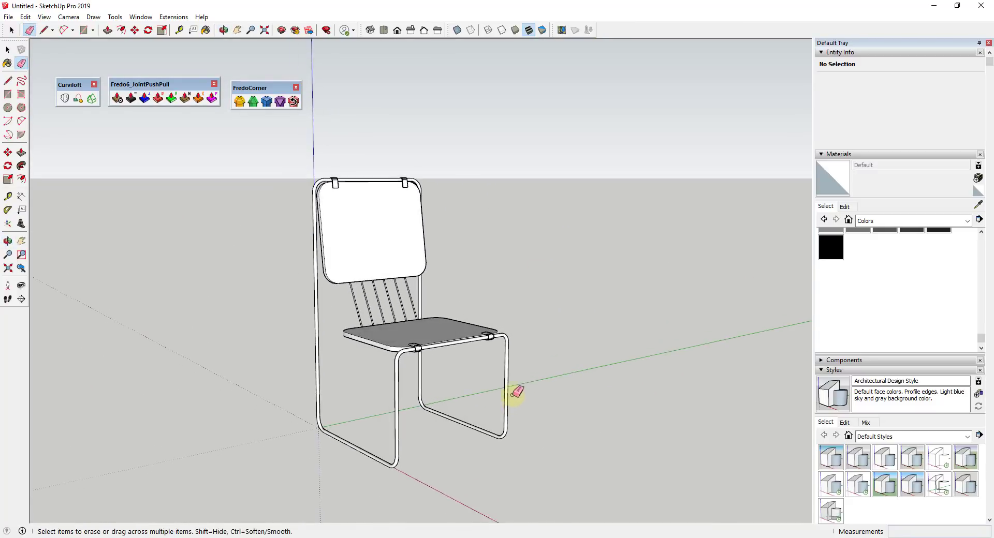
pyautogui.scroll(3, 481, 354)
pyautogui.press('space')
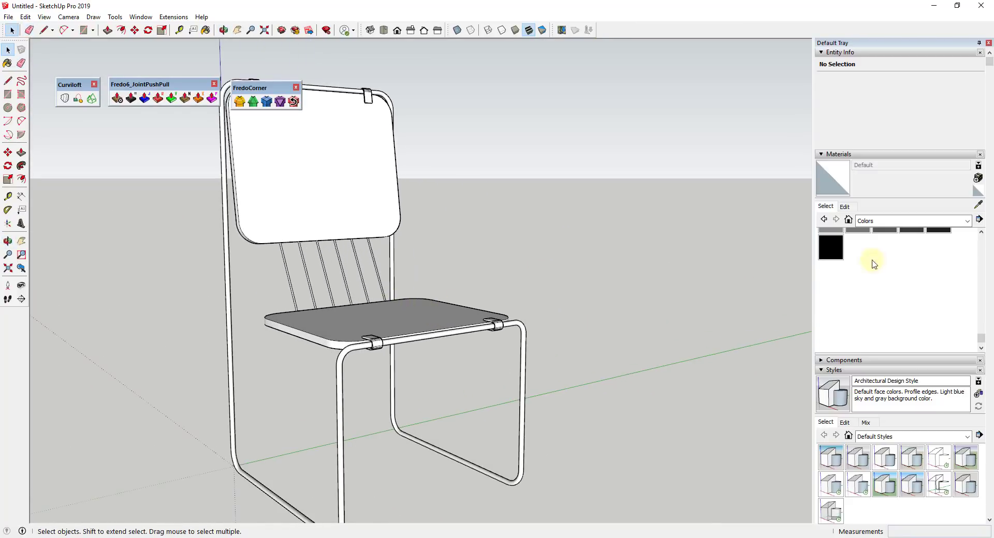
pyautogui.scroll(2, 936, 281)
pyautogui.click(938, 286)
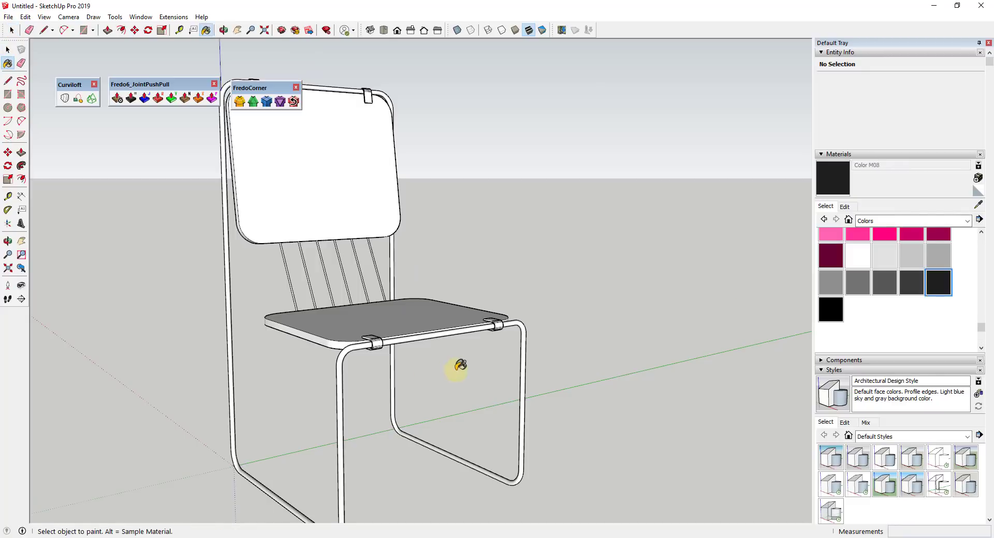
pyautogui.click(336, 375)
pyautogui.press('space')
# Open the bracket geometry on the seat's front edge for editing, paint it with Color M08, and close the groups
pyautogui.moveTo(343, 361); pyautogui.dragTo(387, 356, button='middle')
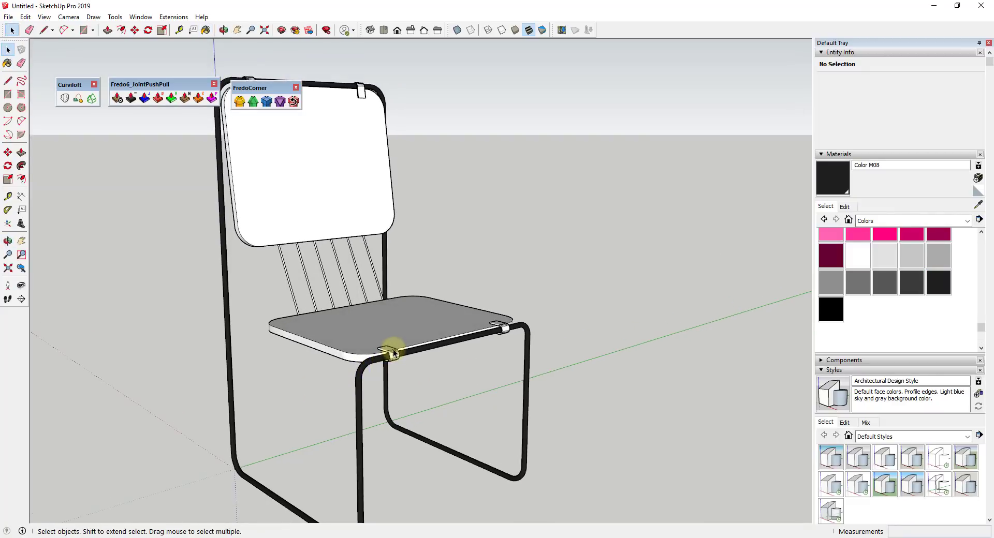
pyautogui.doubleClick(392, 354)
pyautogui.doubleClick(393, 354)
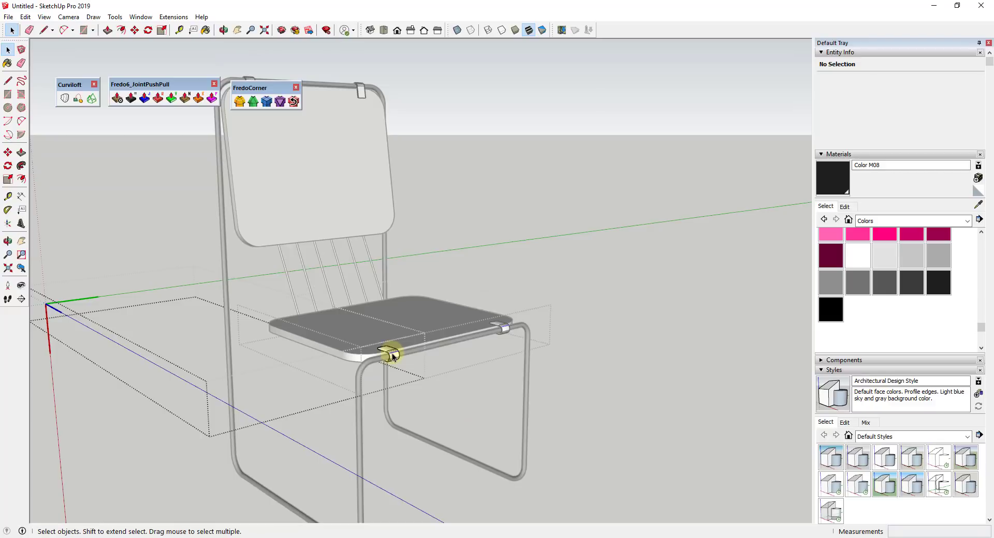
pyautogui.doubleClick(393, 354)
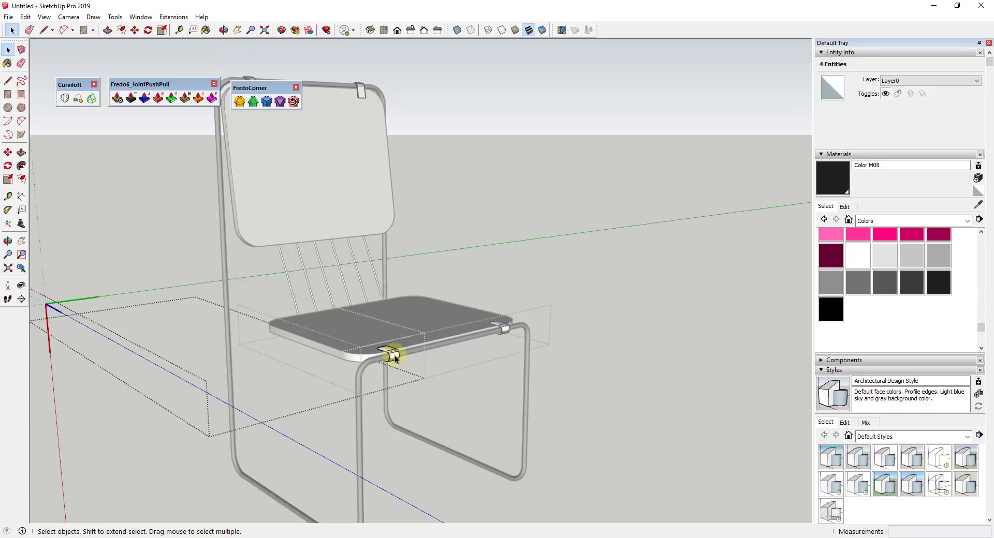
pyautogui.click(820, 196)
pyautogui.scroll(5, 393, 371)
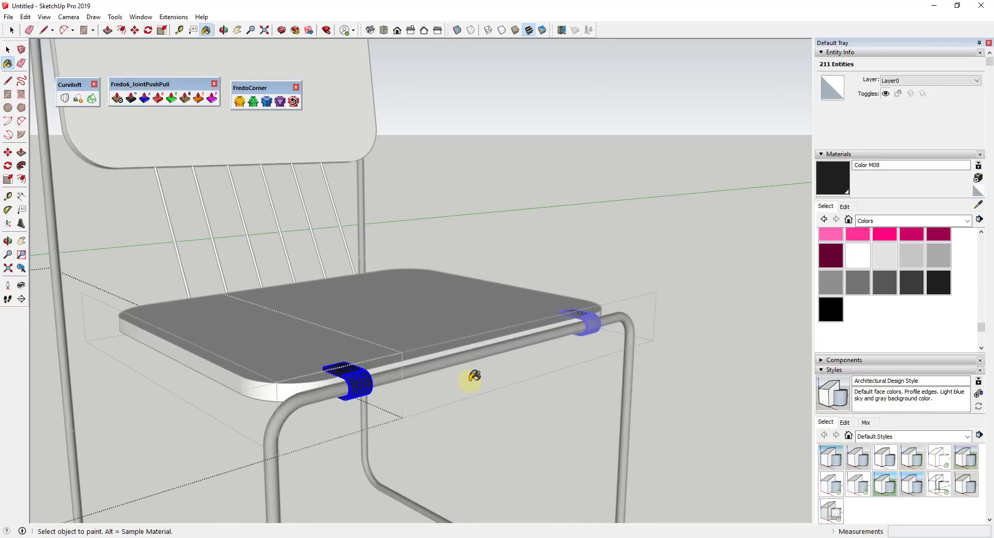
pyautogui.scroll(-5, 469, 381)
pyautogui.press('space')
pyautogui.click(482, 425)
pyautogui.scroll(2, 446, 390)
pyautogui.scroll(2, 407, 372)
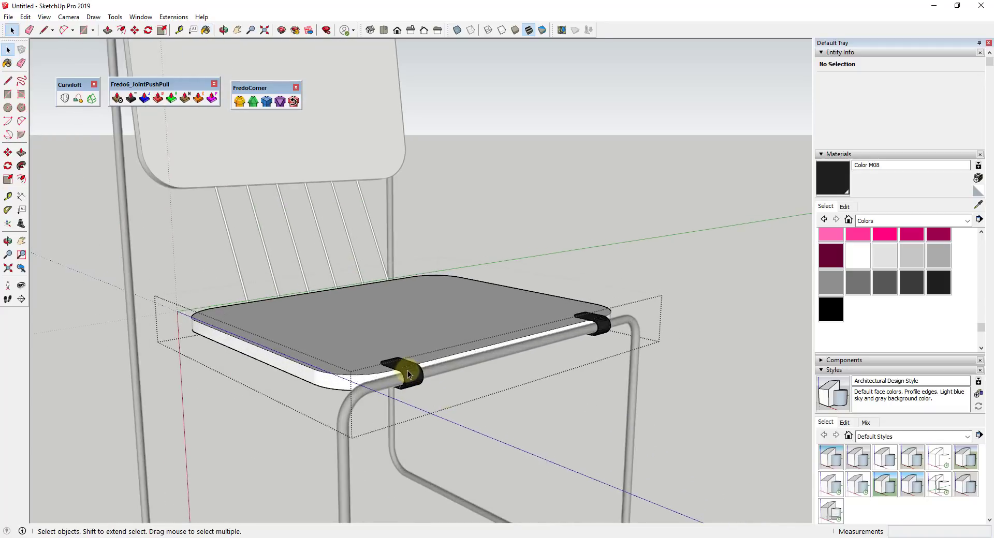
pyautogui.scroll(2, 407, 373)
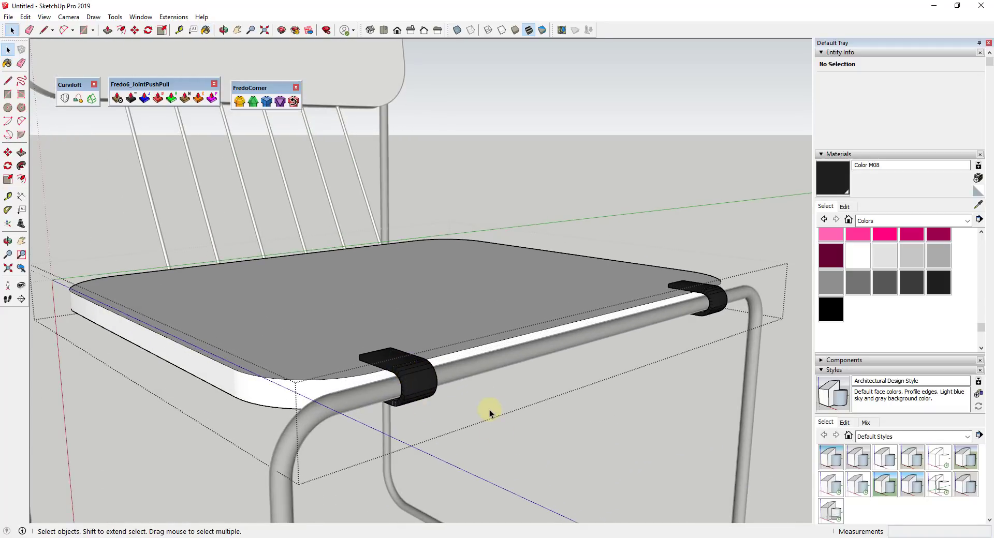
pyautogui.click(572, 393)
# Paint the seat panel inside its group with Wood Bamboo from the Wood materials collection and leave the group
pyautogui.scroll(-4, 581, 387)
pyautogui.doubleClick(447, 334)
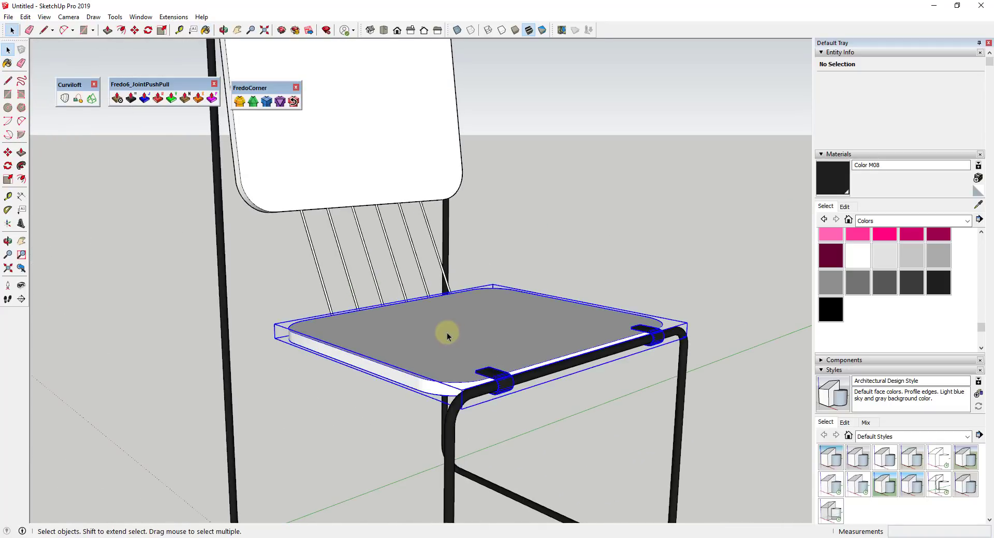
pyautogui.click(409, 327)
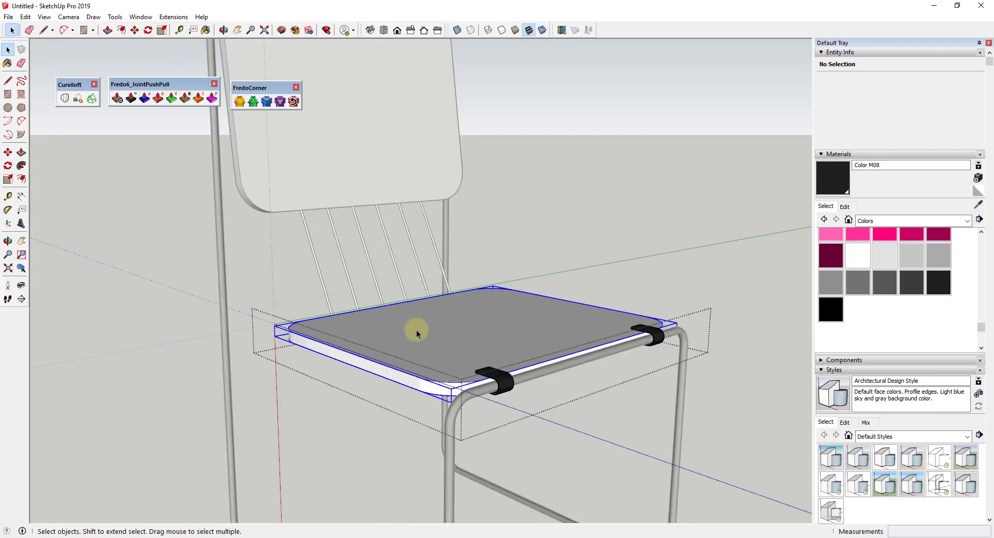
pyautogui.click(889, 222)
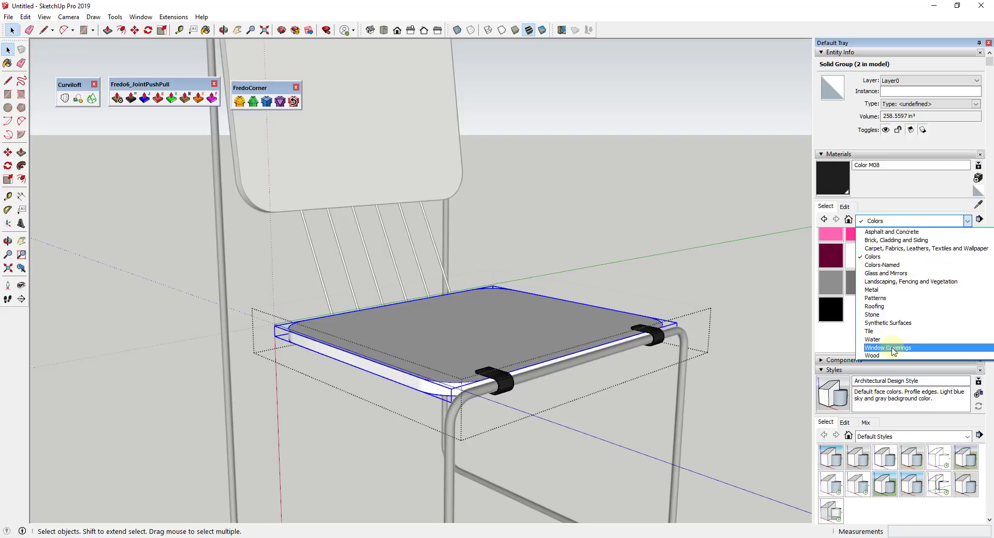
pyautogui.click(880, 355)
pyautogui.click(831, 241)
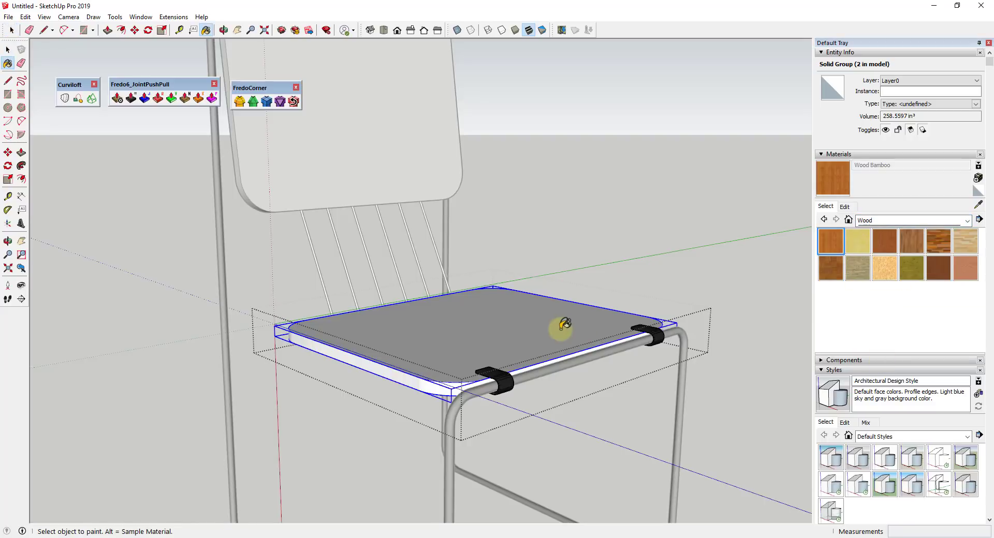
pyautogui.click(564, 325)
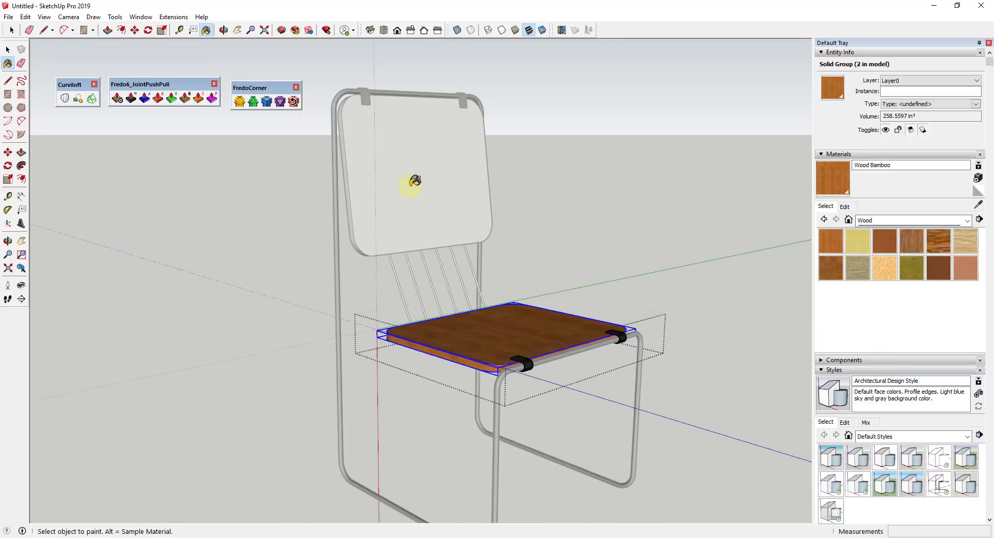
pyautogui.press('space')
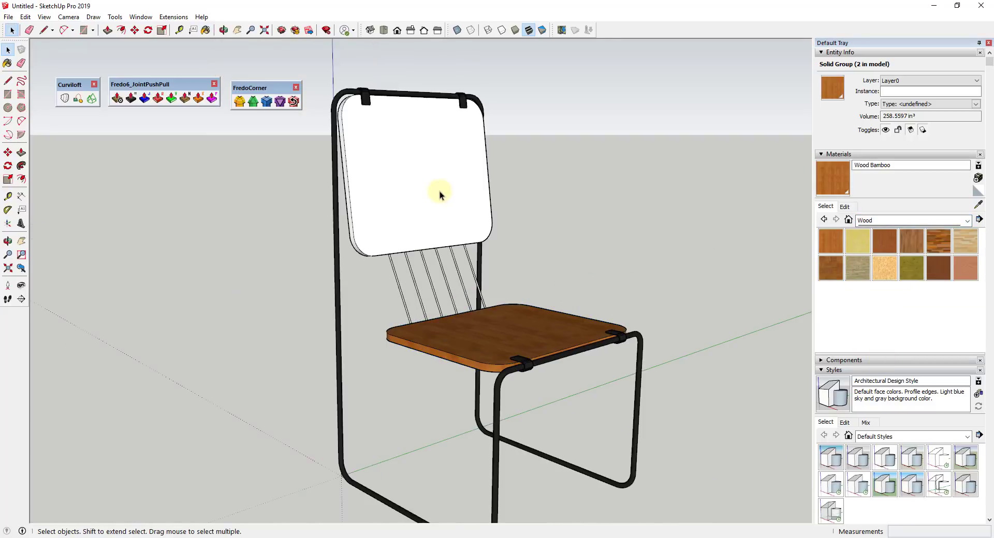
# Paint the backrest panel with Wood Bamboo
pyautogui.click(832, 178)
pyautogui.click(443, 177)
pyautogui.moveTo(443, 177)
pyautogui.mouseDown(button='middle')
pyautogui.moveTo(542, 212)
pyautogui.moveTo(638, 340)
pyautogui.moveTo(492, 350)
pyautogui.moveTo(507, 355)
pyautogui.mouseUp(button='middle')
pyautogui.moveTo(397, 353); pyautogui.dragTo(397, 328, button='middle')
pyautogui.scroll(3, 418, 292)
pyautogui.scroll(-2, 446, 287)
pyautogui.moveTo(446, 290); pyautogui.dragTo(468, 336, button='middle')
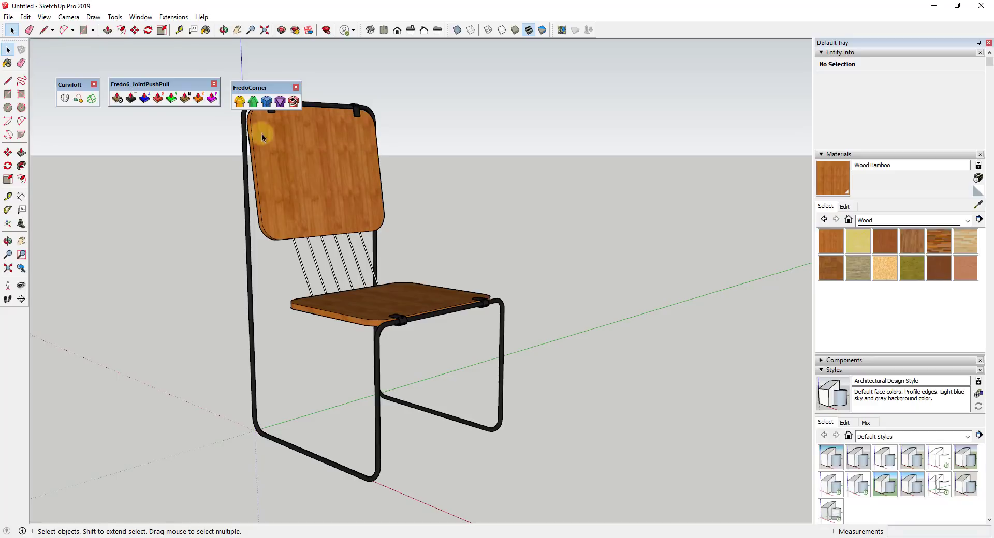
# Move the floating FredoCorner and Fredo6_JointPushPull toolbars clear of the chair view
pyautogui.moveTo(267, 88); pyautogui.dragTo(278, 58)
pyautogui.moveTo(201, 84); pyautogui.dragTo(205, 66)
pyautogui.moveTo(462, 396); pyautogui.dragTo(464, 385, button='middle')
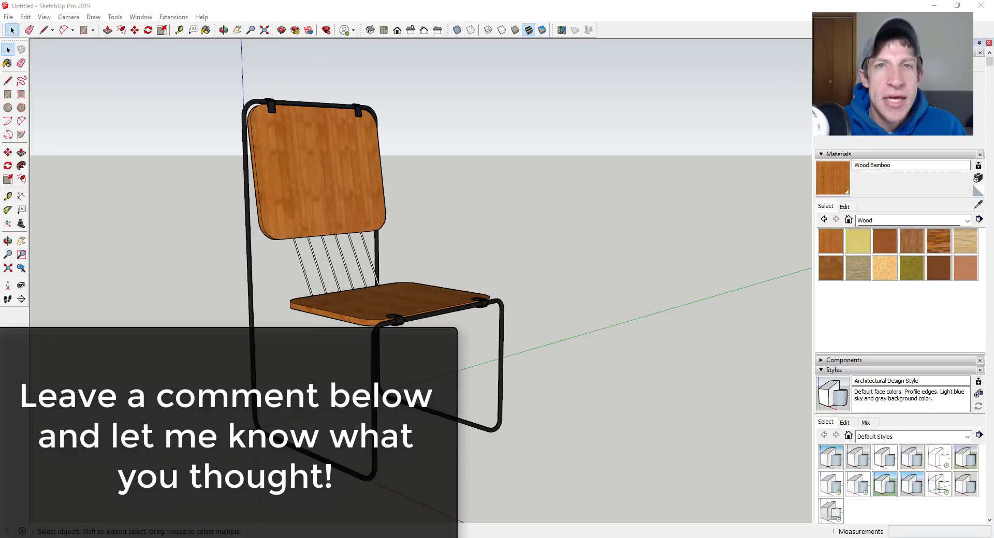